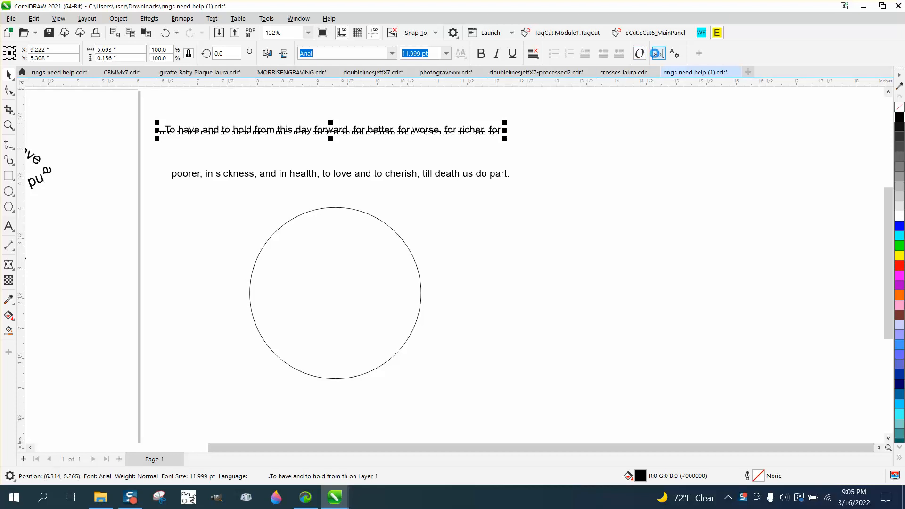
- Remove the leading dots from the "To have and to hold" vow line so it begins with "To"
{"action": "left_click", "coordinate": [657, 54]}
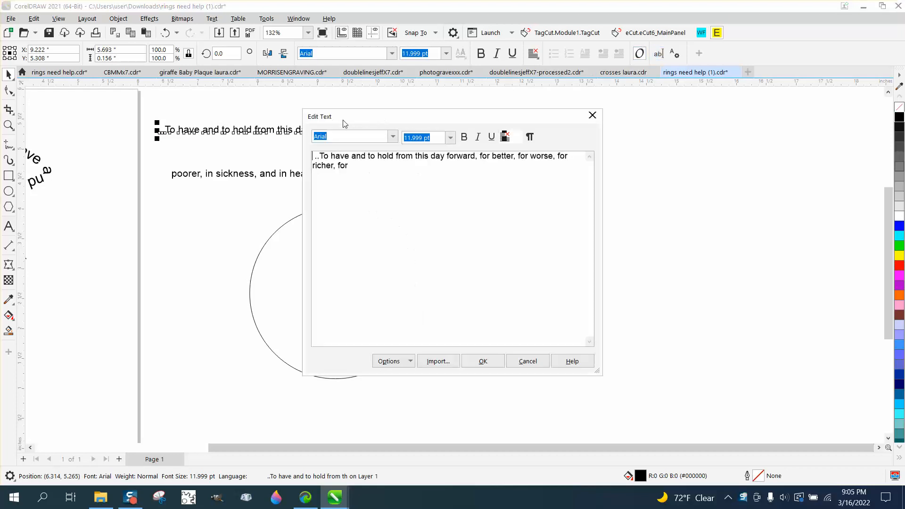
{"action": "left_click", "coordinate": [319, 155]}
{"action": "key", "text": "BackSpace"}
{"action": "key", "text": "BackSpace"}
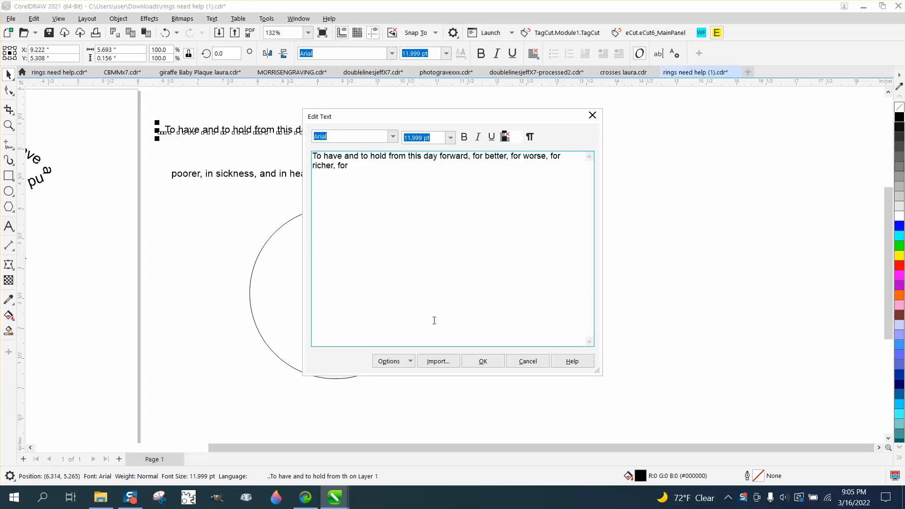
{"action": "left_click", "coordinate": [482, 361]}
- Examine the interlocking ring artwork made of vow text, including the diamond and the "have and to hold To" lettering
{"action": "scroll", "coordinate": [409, 255], "scroll_direction": "down", "scroll_amount": 2}
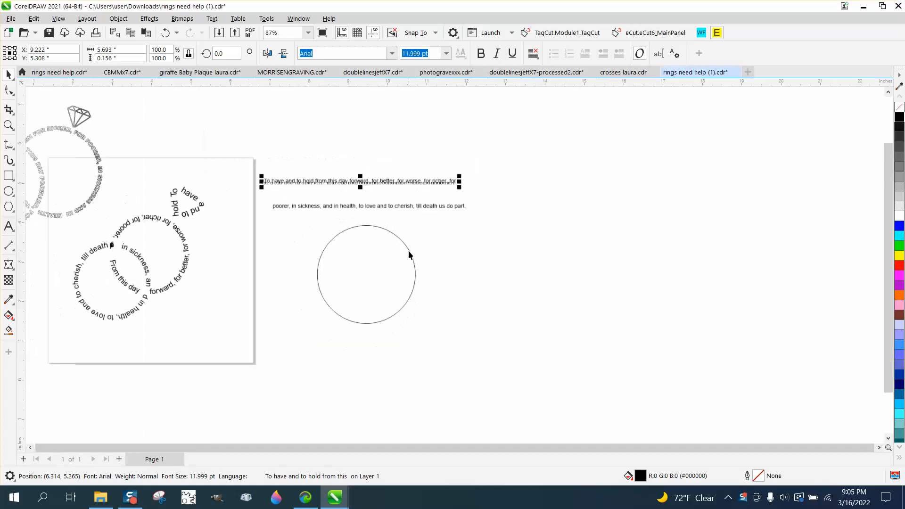
{"action": "scroll", "coordinate": [409, 254], "scroll_direction": "down", "scroll_amount": 1}
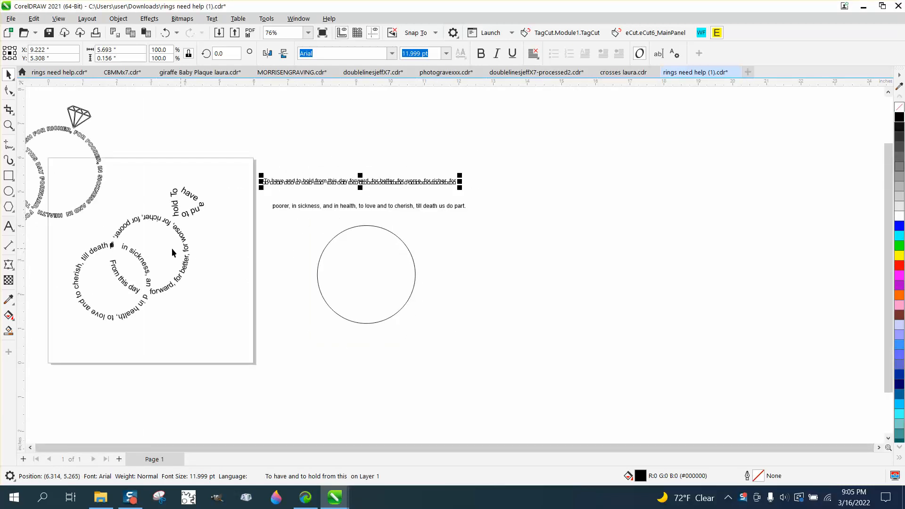
{"action": "scroll", "coordinate": [162, 255], "scroll_direction": "down", "scroll_amount": 1}
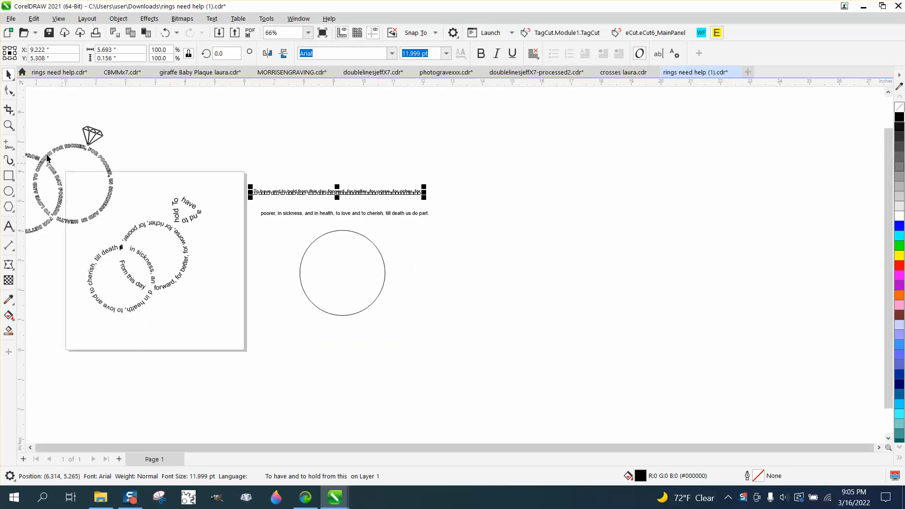
{"action": "left_click", "coordinate": [8, 125]}
{"action": "left_click", "coordinate": [118, 229]}
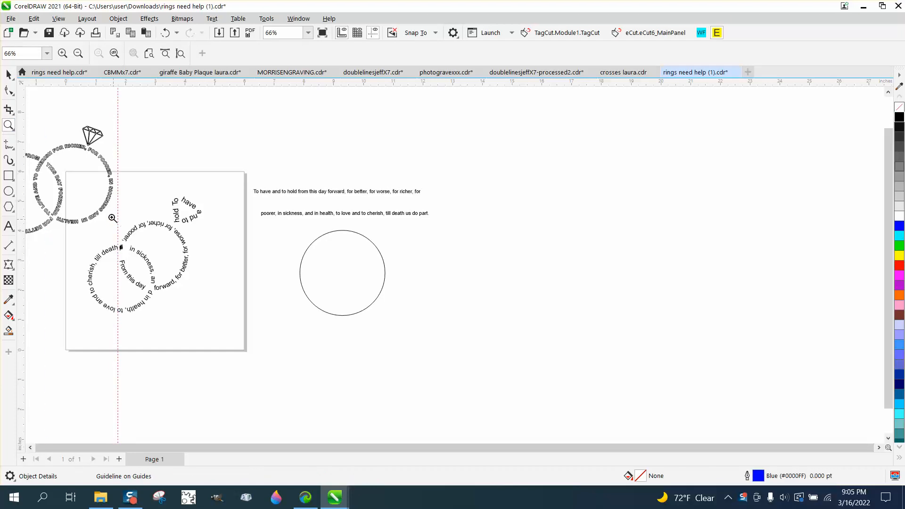
{"action": "left_click_drag", "start_coordinate": [68, 216], "coordinate": [140, 258]}
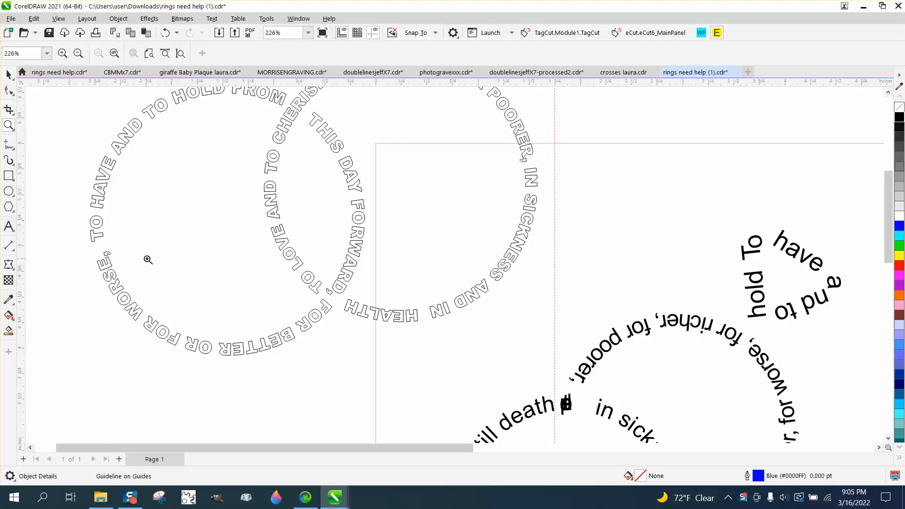
{"action": "scroll", "coordinate": [333, 295], "scroll_direction": "down", "scroll_amount": 4}
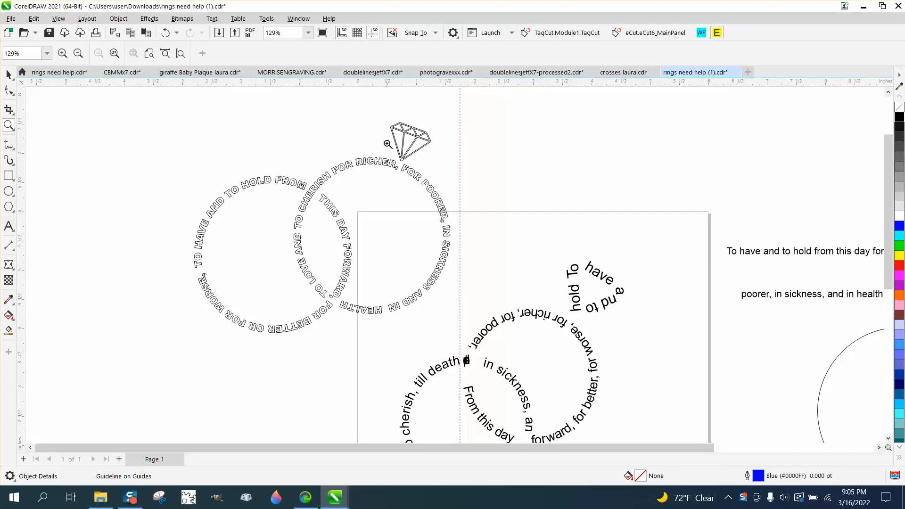
{"action": "scroll", "coordinate": [388, 145], "scroll_direction": "down", "scroll_amount": 1}
{"action": "left_click_drag", "start_coordinate": [538, 244], "coordinate": [611, 298]}
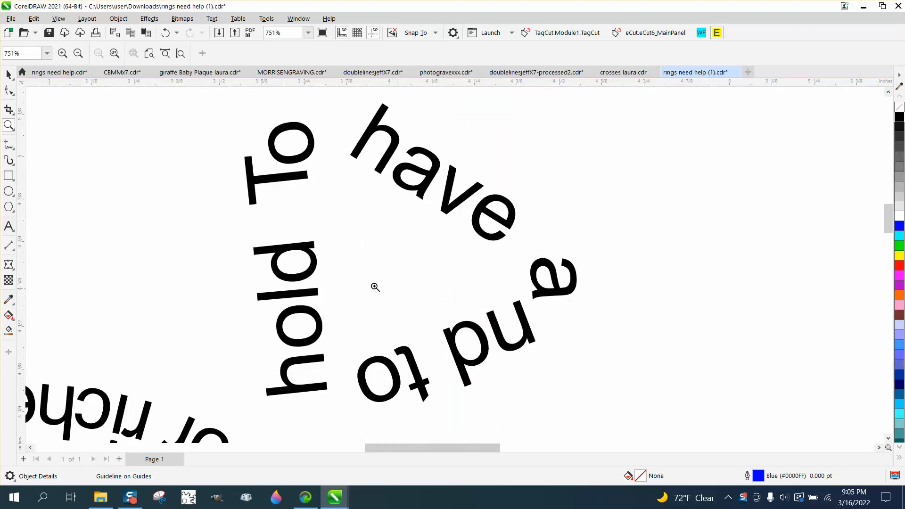
{"action": "scroll", "coordinate": [57, 245], "scroll_direction": "down", "scroll_amount": 8}
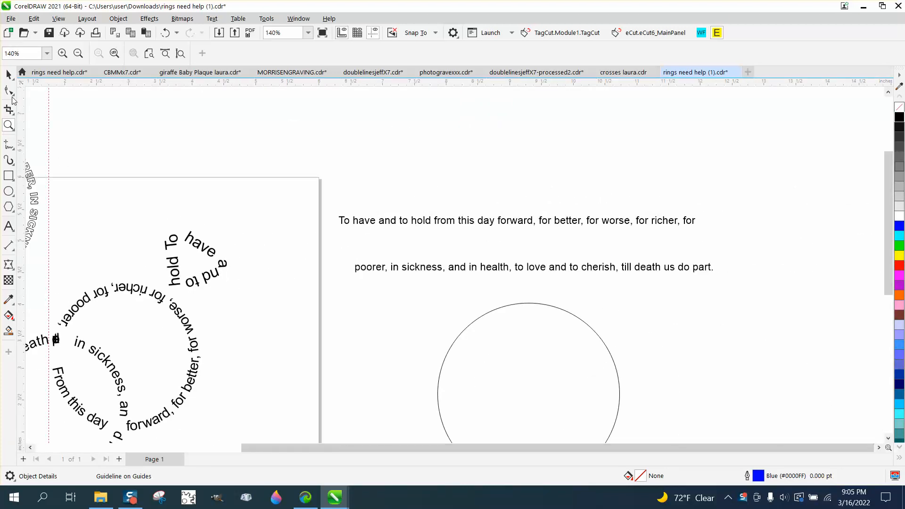
- Move the "To have and to hold" line up, farther from the second vow line
{"action": "left_click", "coordinate": [8, 74]}
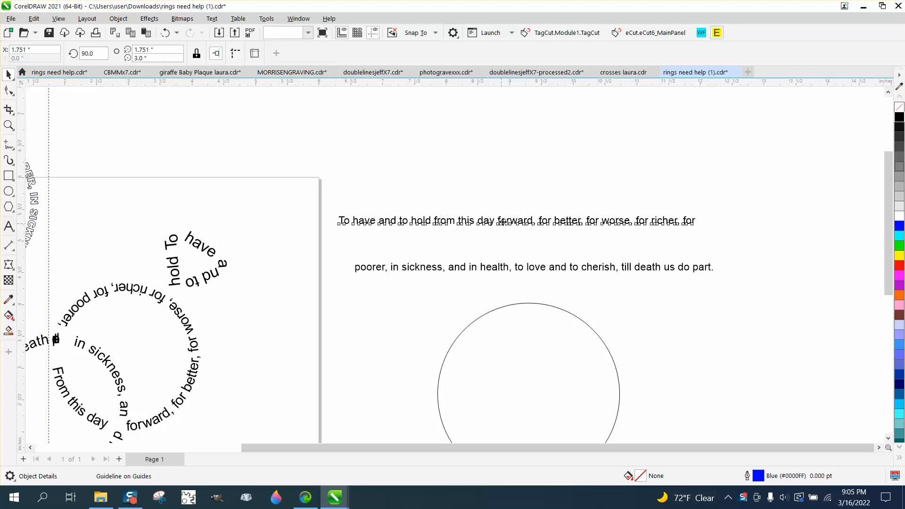
{"action": "left_click", "coordinate": [511, 221]}
{"action": "left_click_drag", "start_coordinate": [511, 222], "coordinate": [534, 192]}
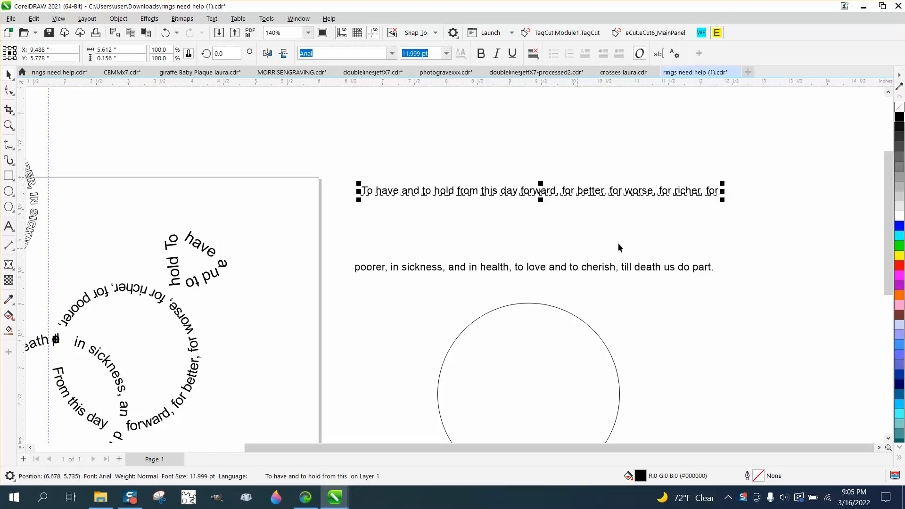
- Delete the existing circle below the vow text and draw a new one about 2.58 inches in diameter
{"action": "left_click", "coordinate": [600, 333]}
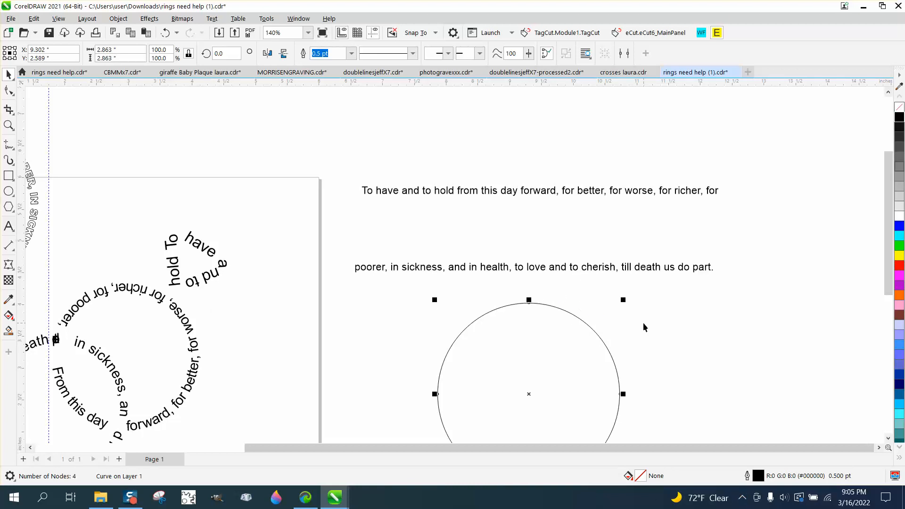
{"action": "key", "text": "Delete"}
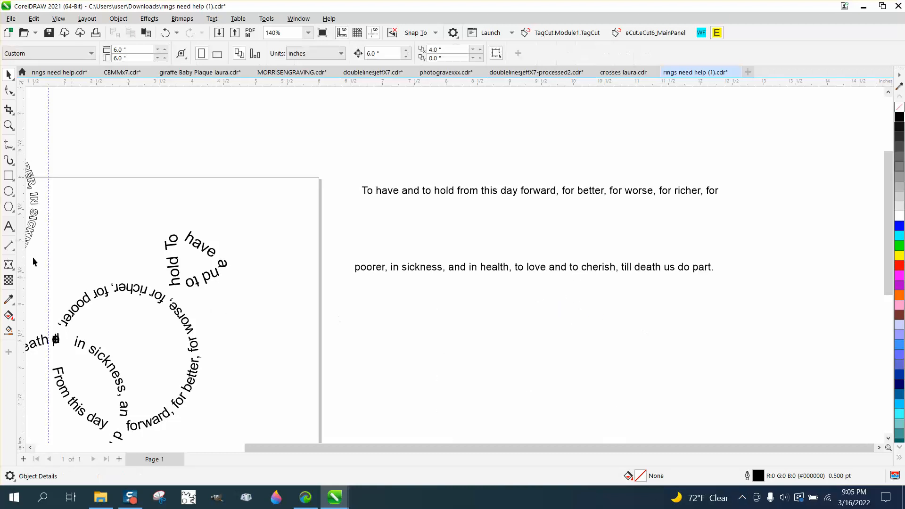
{"action": "left_click", "coordinate": [8, 190]}
{"action": "left_click_drag", "start_coordinate": [649, 311], "coordinate": [488, 360]}
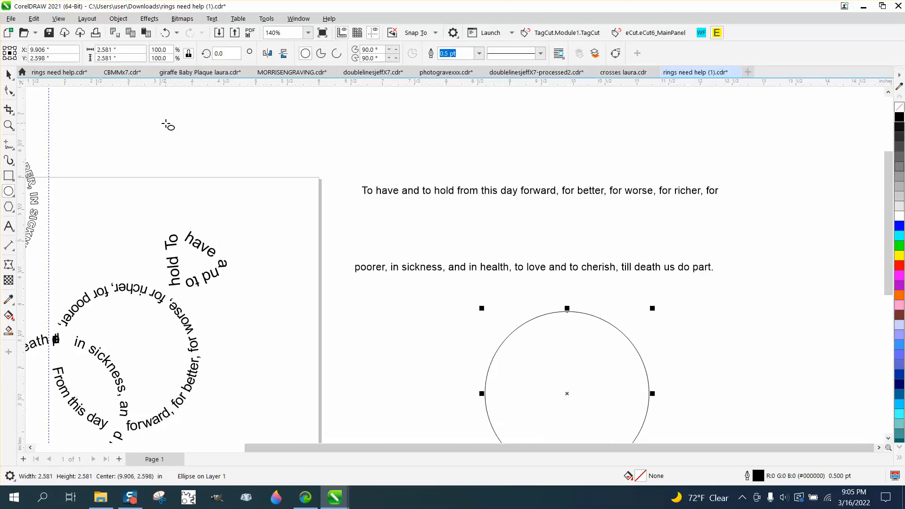
- Convert the new circle to curves
{"action": "scroll", "coordinate": [228, 152], "scroll_direction": "down", "scroll_amount": 2}
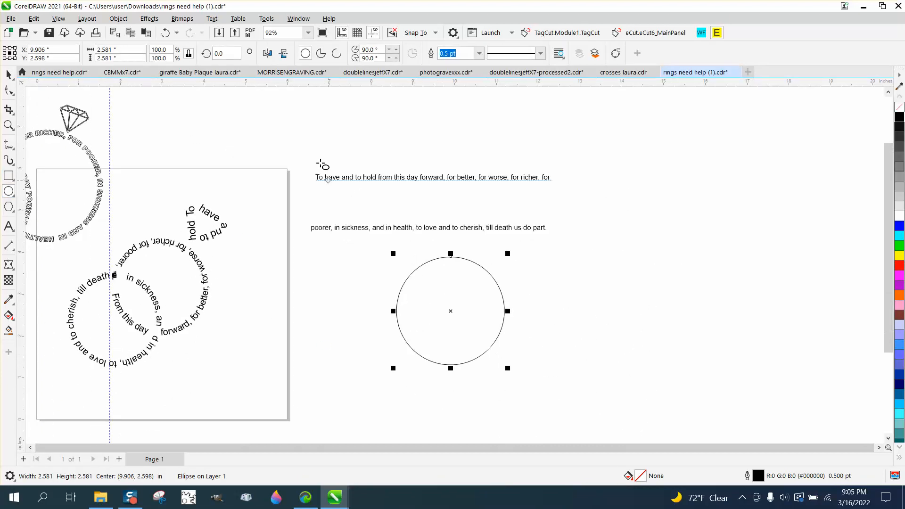
{"action": "left_click", "coordinate": [118, 18]}
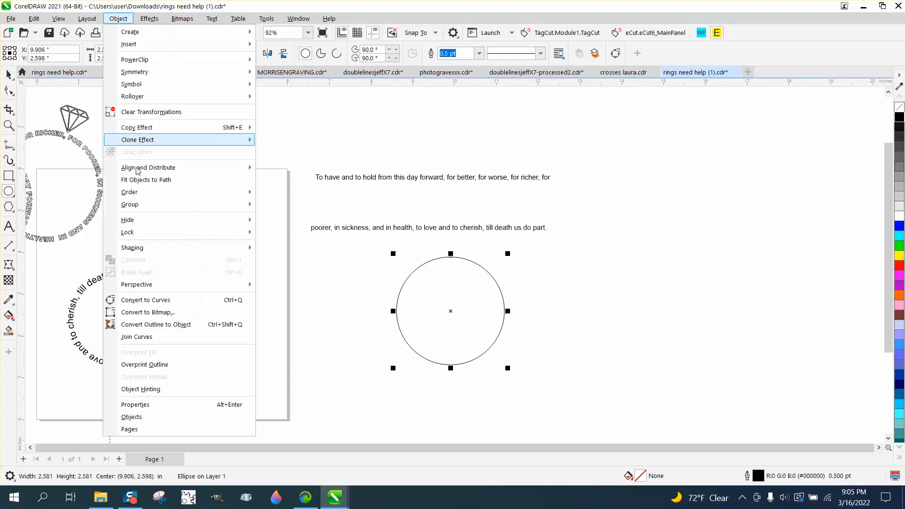
{"action": "left_click", "coordinate": [157, 300]}
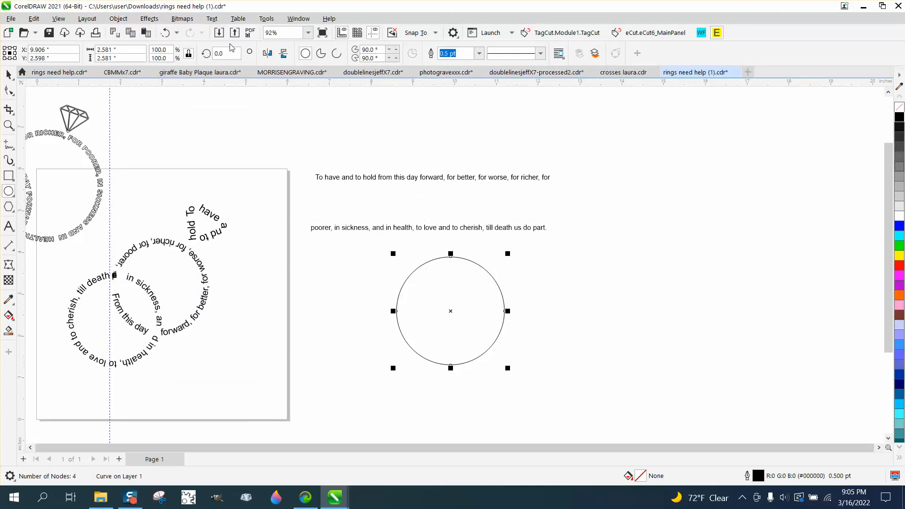
- Open the object properties and show the circle's curve details, including its length
{"action": "left_click", "coordinate": [297, 20]}
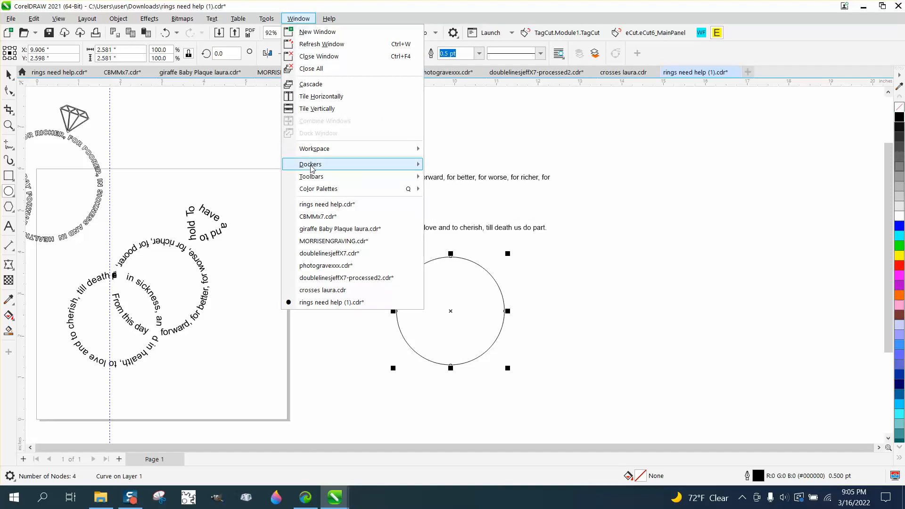
{"action": "mouse_move", "coordinate": [319, 164]}
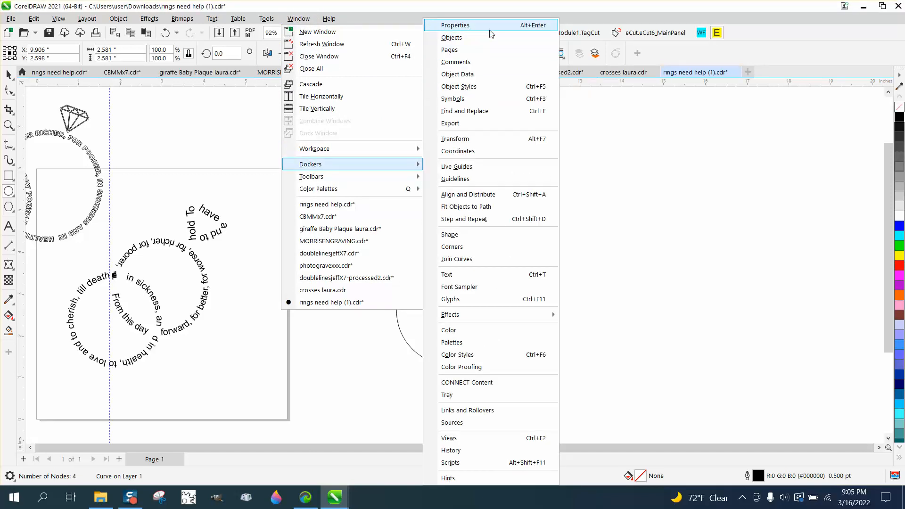
{"action": "left_click", "coordinate": [468, 27]}
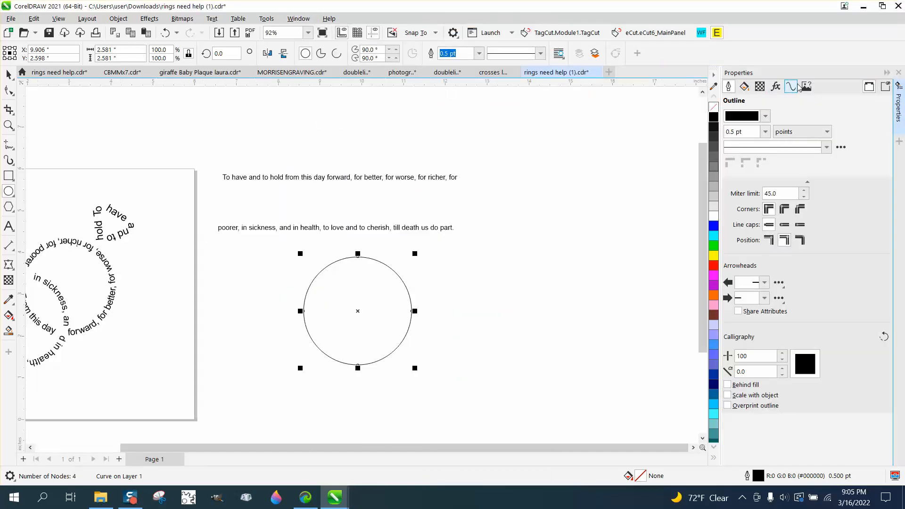
{"action": "left_click", "coordinate": [791, 86]}
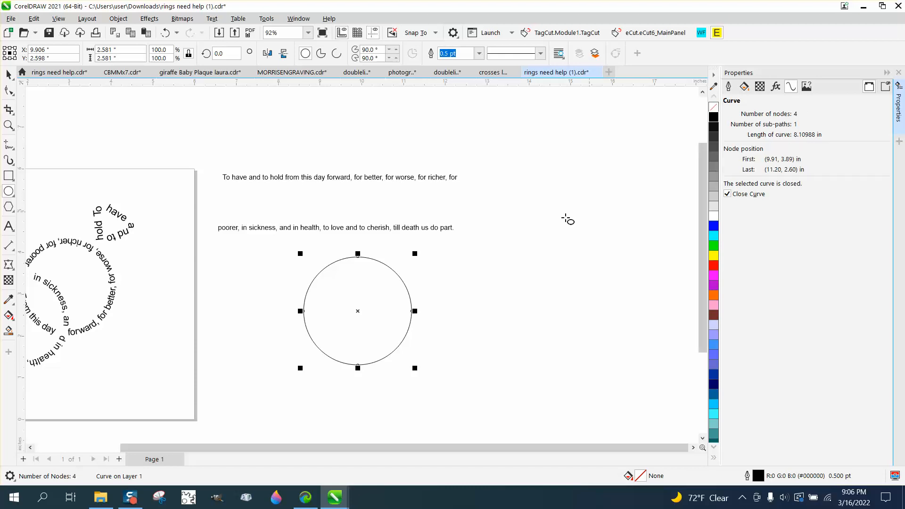
- Enlarge the circle proportionally and set its scale factor to 110.9%
{"action": "left_click_drag", "start_coordinate": [416, 254], "coordinate": [426, 247]}
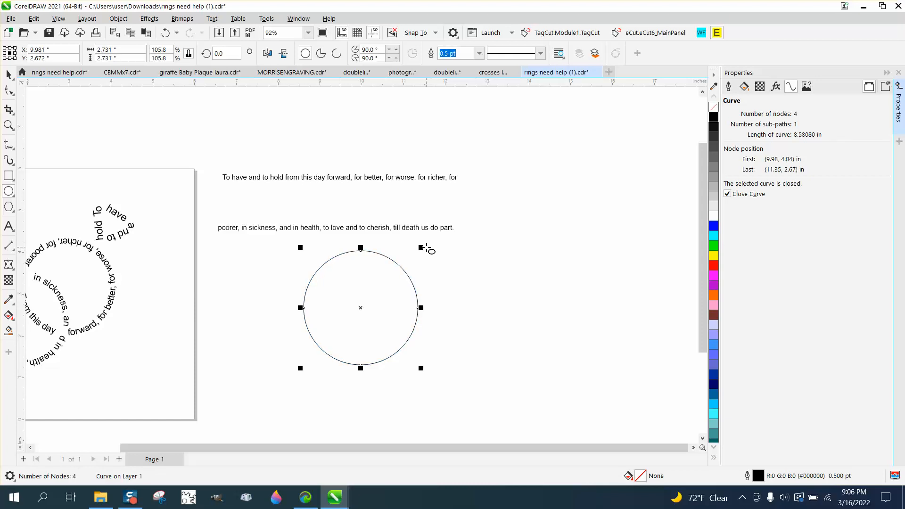
{"action": "left_click_drag", "start_coordinate": [423, 247], "coordinate": [429, 243]}
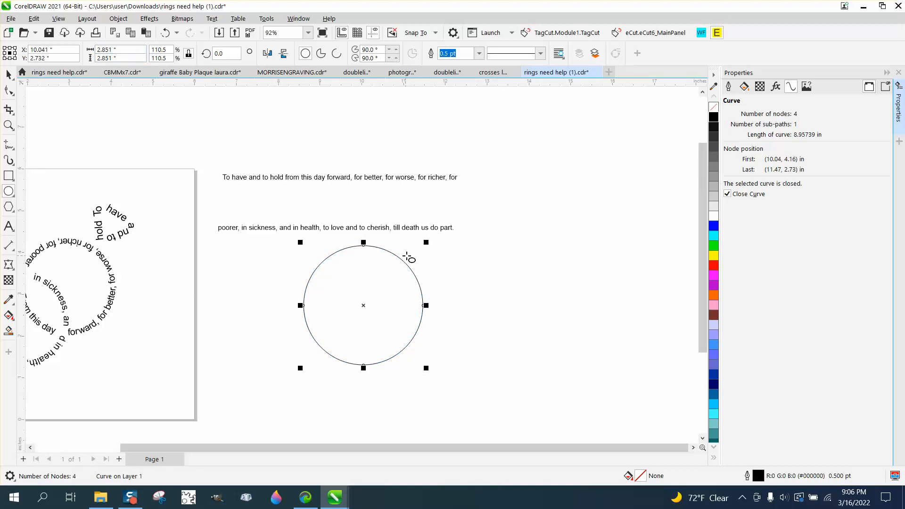
{"action": "left_click_drag", "start_coordinate": [427, 244], "coordinate": [428, 243]}
{"action": "double_click", "coordinate": [168, 49]}
{"action": "type", "text": "11"}
{"action": "double_click", "coordinate": [168, 49]}
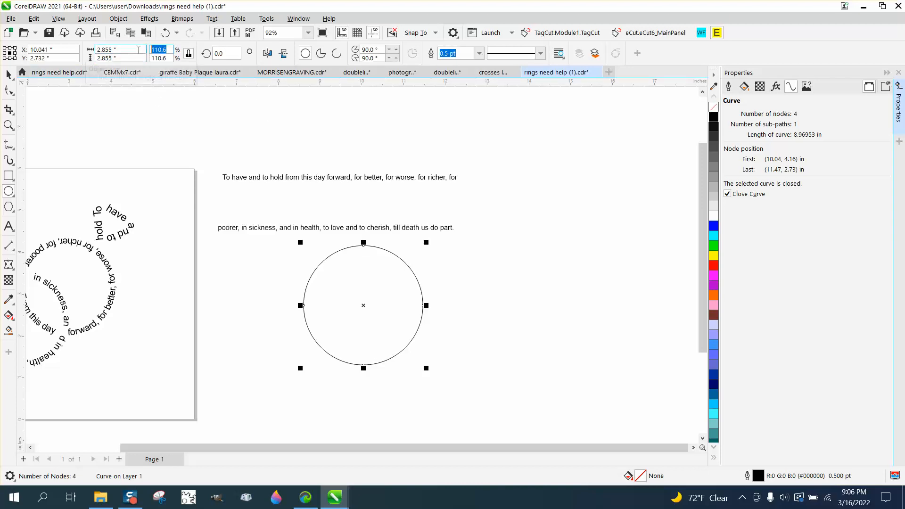
{"action": "type", "text": "110.9"}
{"action": "key", "text": "Return"}
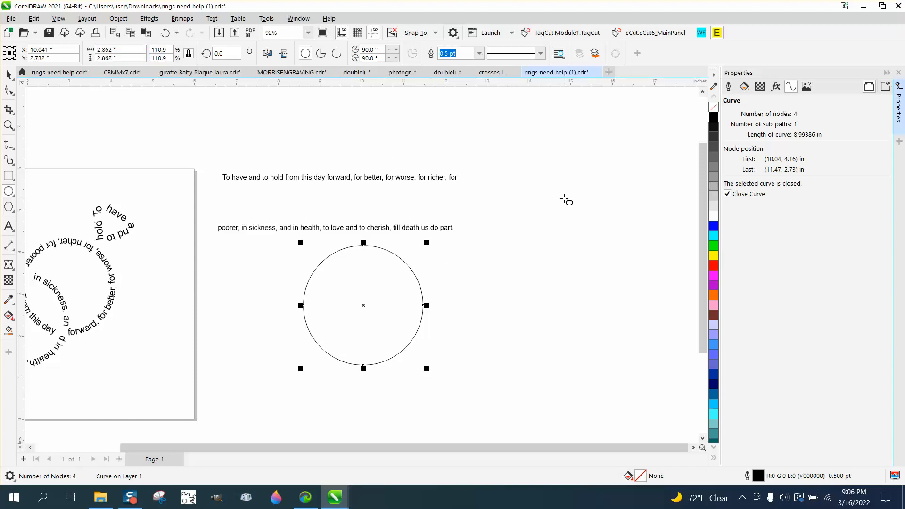
- Shift the first vow line and the circle to the right, farther from the page
{"action": "left_click", "coordinate": [10, 81]}
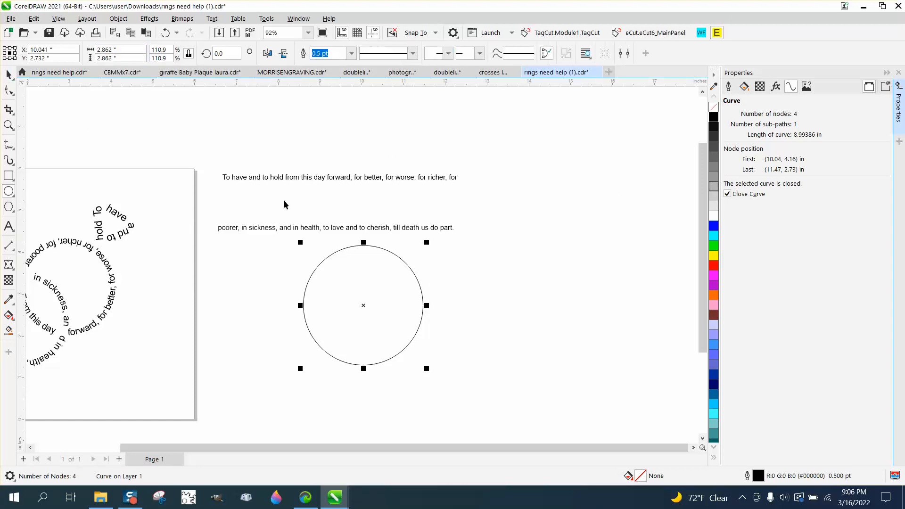
{"action": "left_click_drag", "start_coordinate": [376, 182], "coordinate": [449, 181]}
{"action": "left_click_drag", "start_coordinate": [404, 267], "coordinate": [560, 287]}
- Set the width of the "To have and to hold" text line to 8.99 inches
{"action": "left_click", "coordinate": [349, 176]}
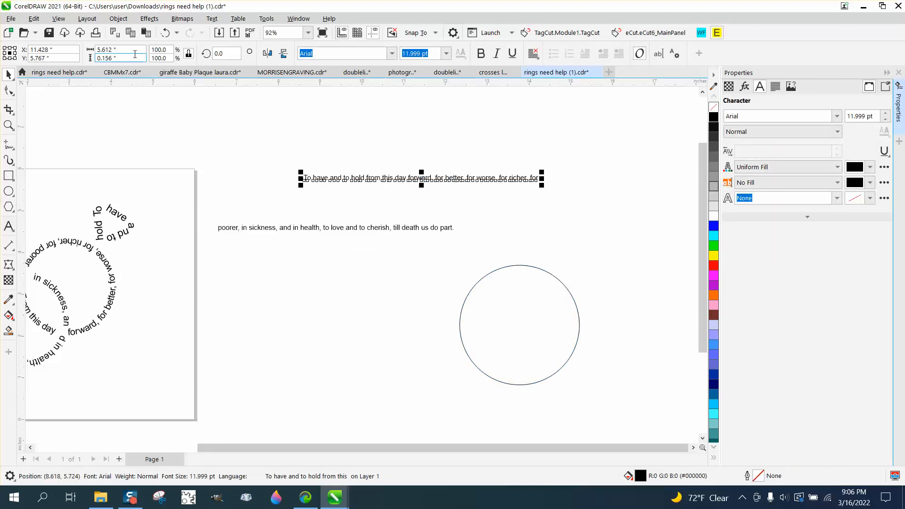
{"action": "type", "text": "8.99"}
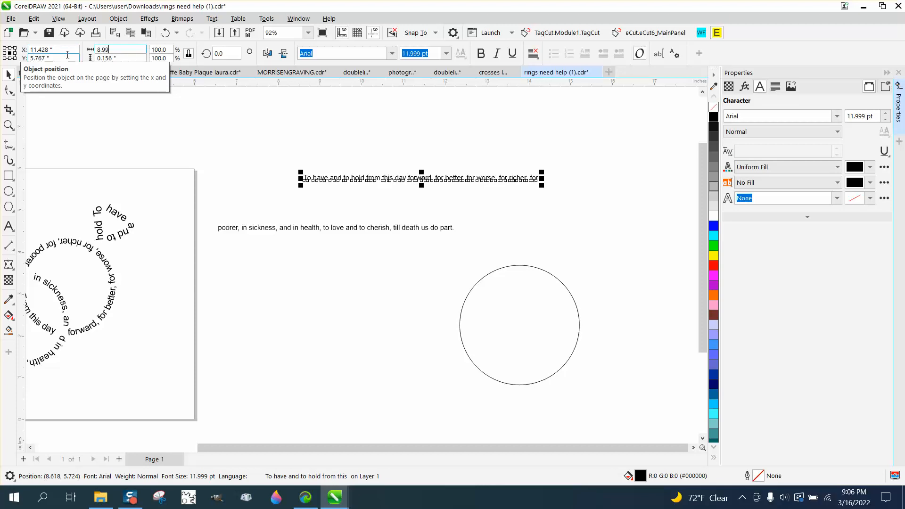
{"action": "key", "text": "Return"}
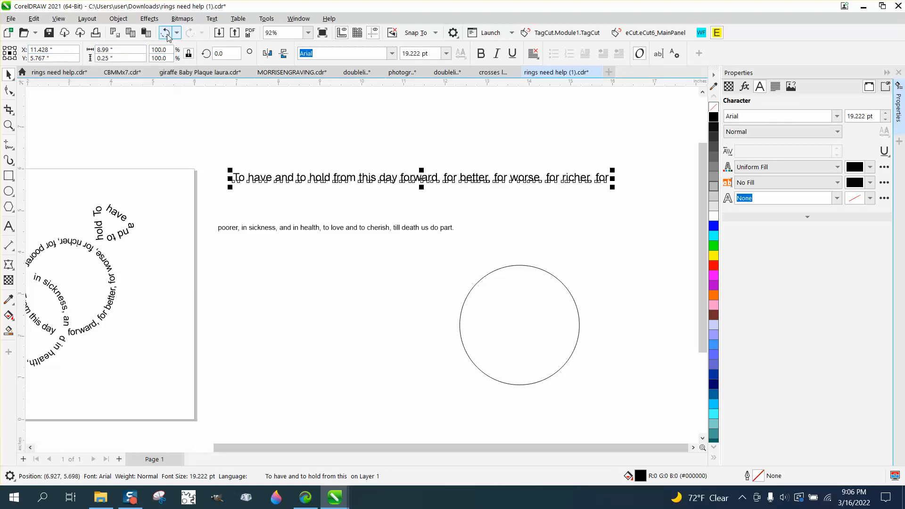
- Fit the "To have and to hold" line to the circle's path and examine where its start and end meet
{"action": "left_click", "coordinate": [212, 19]}
{"action": "left_click", "coordinate": [247, 168]}
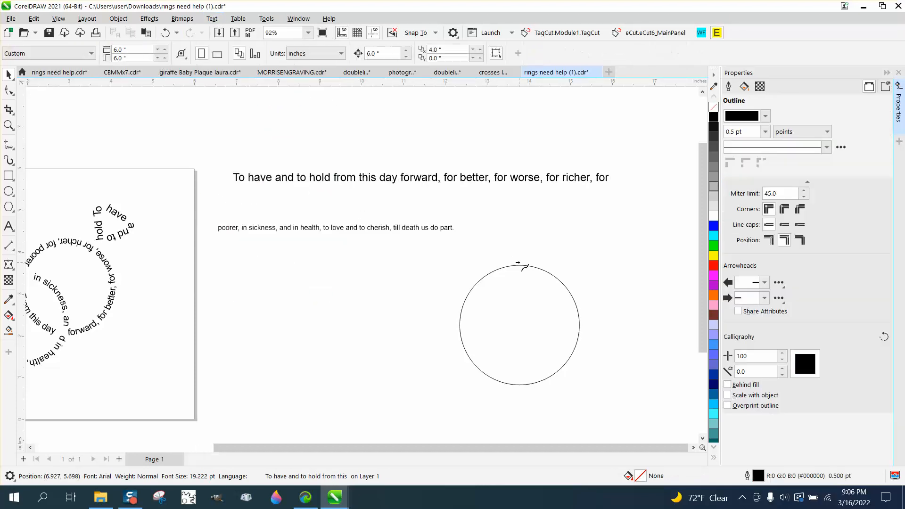
{"action": "left_click", "coordinate": [514, 265]}
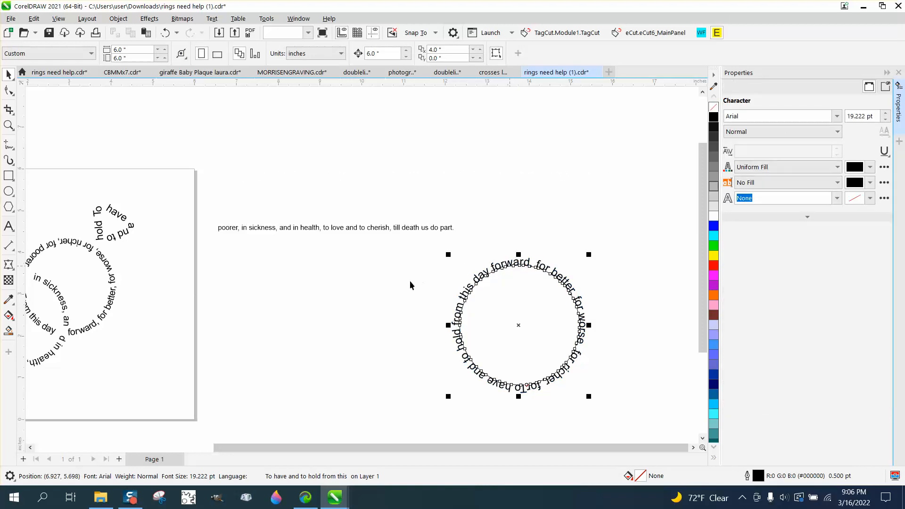
{"action": "key", "text": "z"}
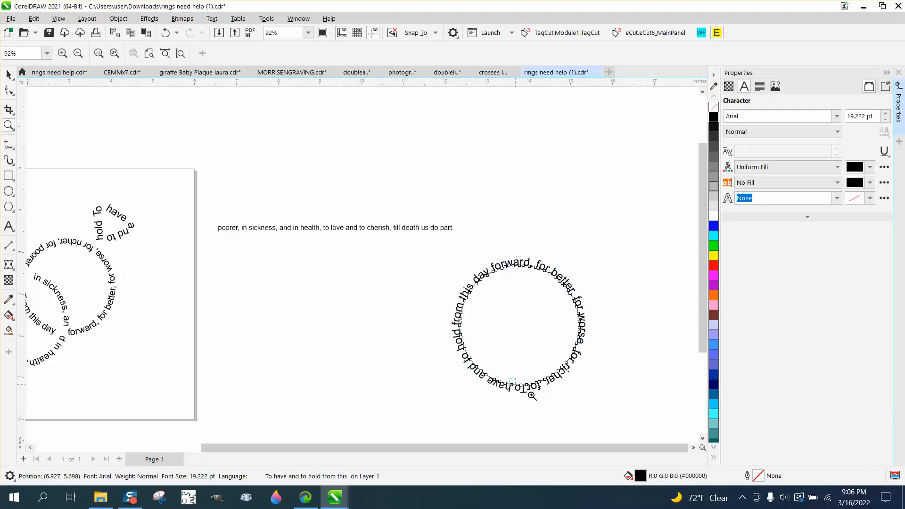
{"action": "scroll", "coordinate": [532, 396], "scroll_direction": "up", "scroll_amount": 10}
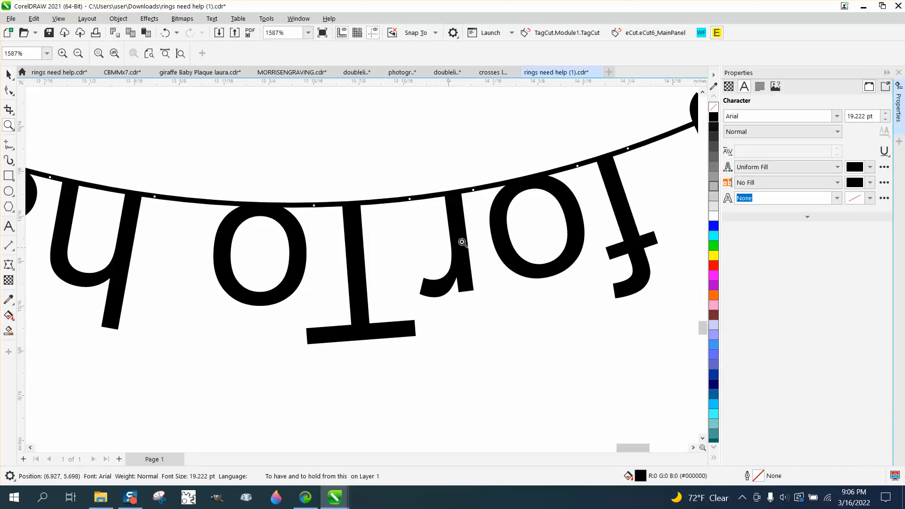
{"action": "scroll", "coordinate": [462, 242], "scroll_direction": "down", "scroll_amount": 8}
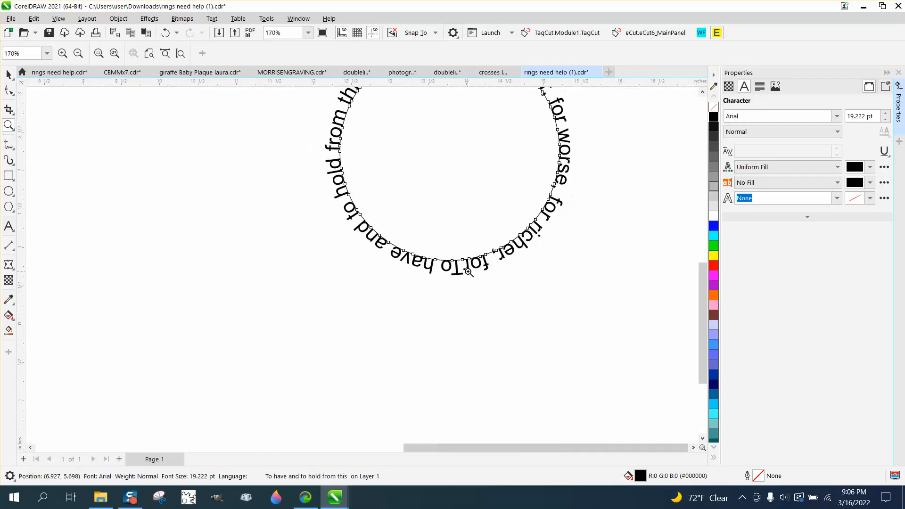
- Undo fitting the "To have and to hold" line to the circle, keeping the straight line's 8.99-inch width
{"action": "scroll", "coordinate": [467, 272], "scroll_direction": "down", "scroll_amount": 2}
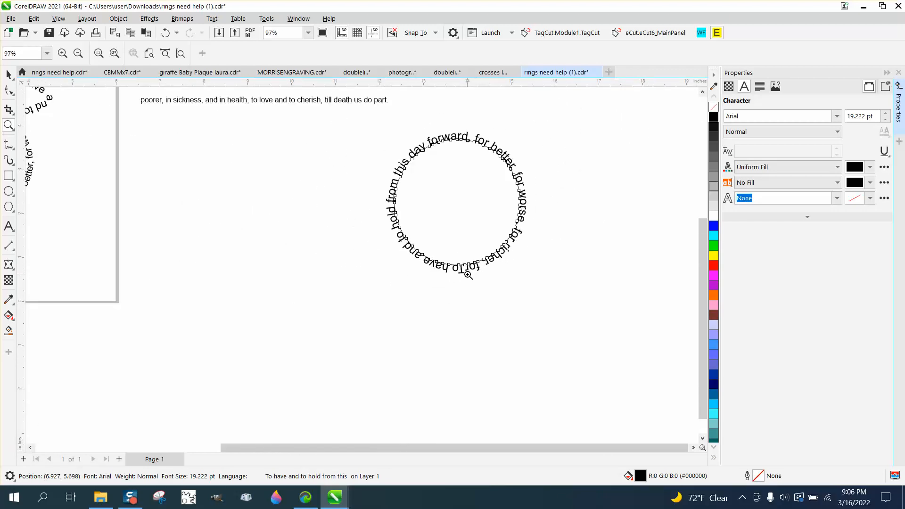
{"action": "scroll", "coordinate": [468, 274], "scroll_direction": "down", "scroll_amount": 1}
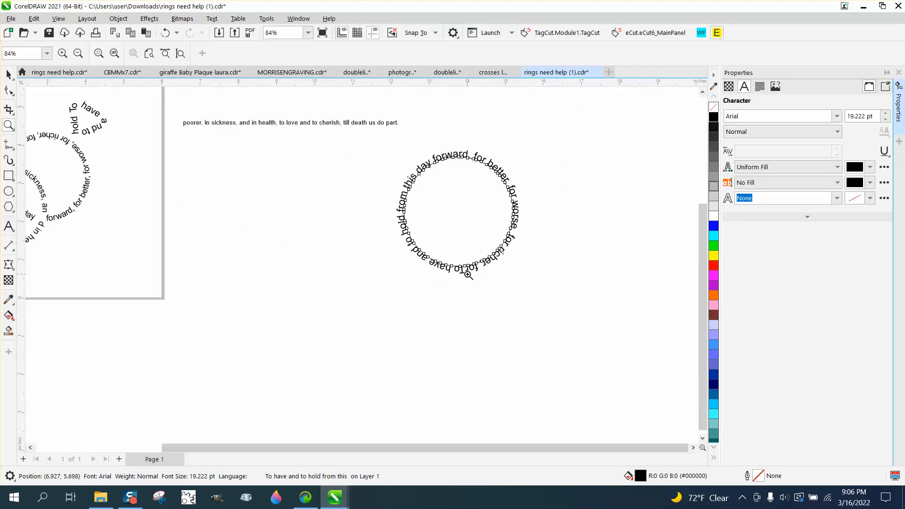
{"action": "left_click", "coordinate": [164, 32]}
{"action": "left_click", "coordinate": [165, 33]}
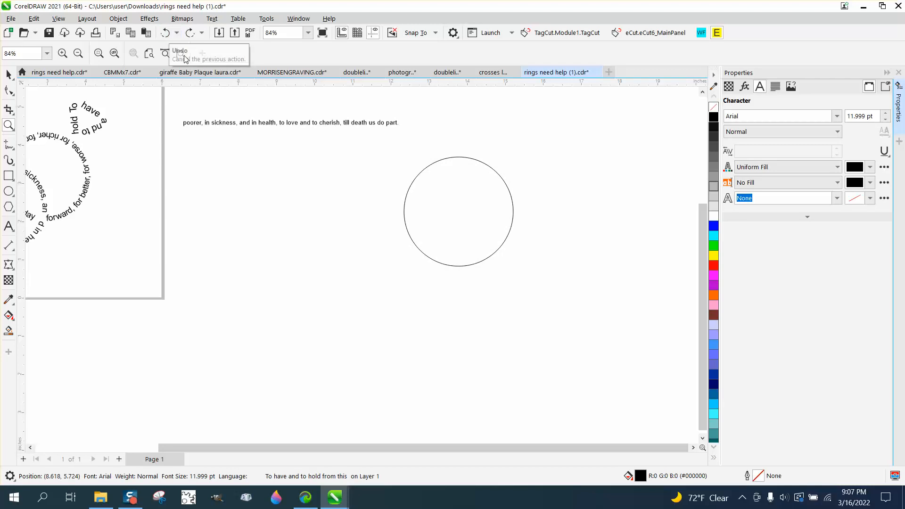
{"action": "scroll", "coordinate": [356, 233], "scroll_direction": "down", "scroll_amount": 1}
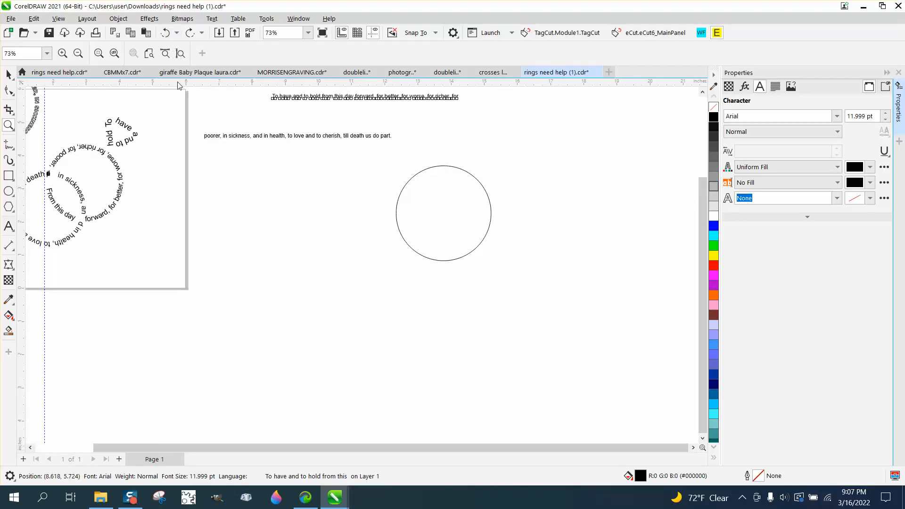
{"action": "left_click", "coordinate": [9, 74]}
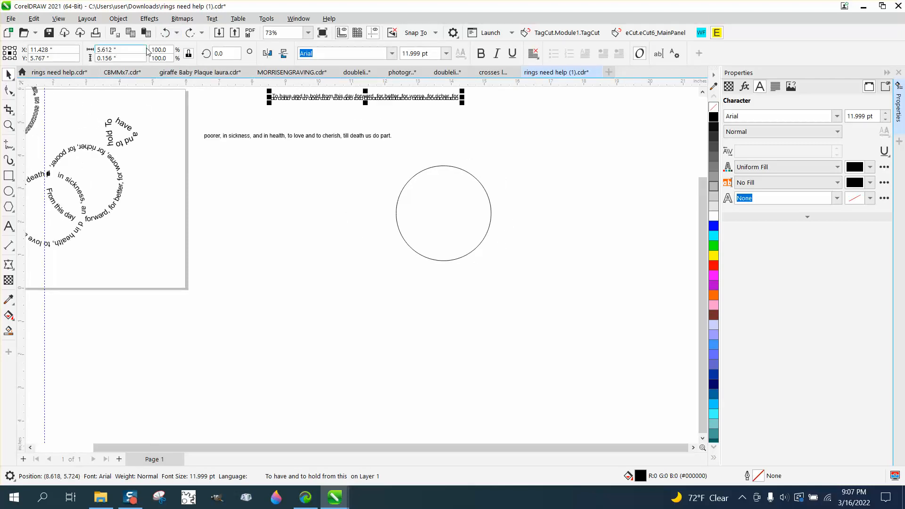
{"action": "left_click", "coordinate": [190, 32]}
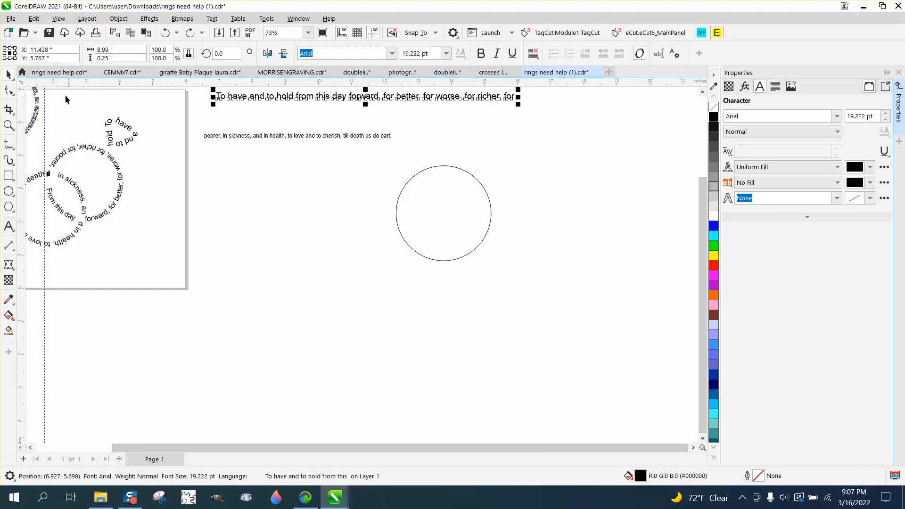
- Insert four periods before "To" at the start of the "To have and to hold" text line
{"action": "left_click", "coordinate": [8, 125]}
{"action": "scroll", "coordinate": [184, 121], "scroll_direction": "down", "scroll_amount": 1}
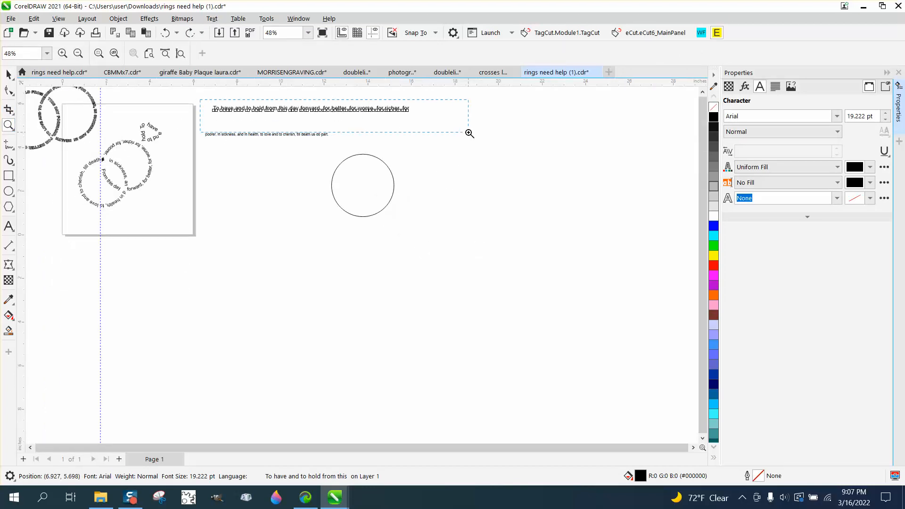
{"action": "left_click_drag", "start_coordinate": [469, 133], "coordinate": [469, 133]}
{"action": "left_click", "coordinate": [13, 75]}
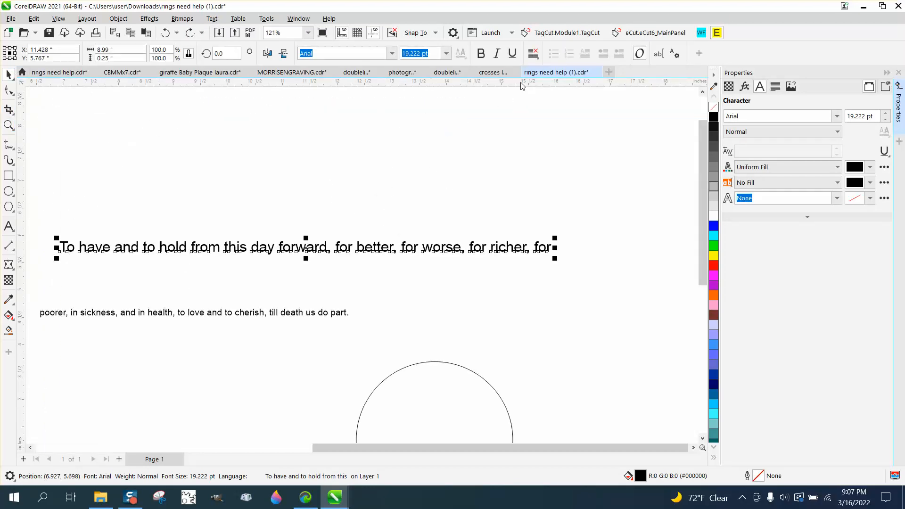
{"action": "left_click", "coordinate": [659, 54]}
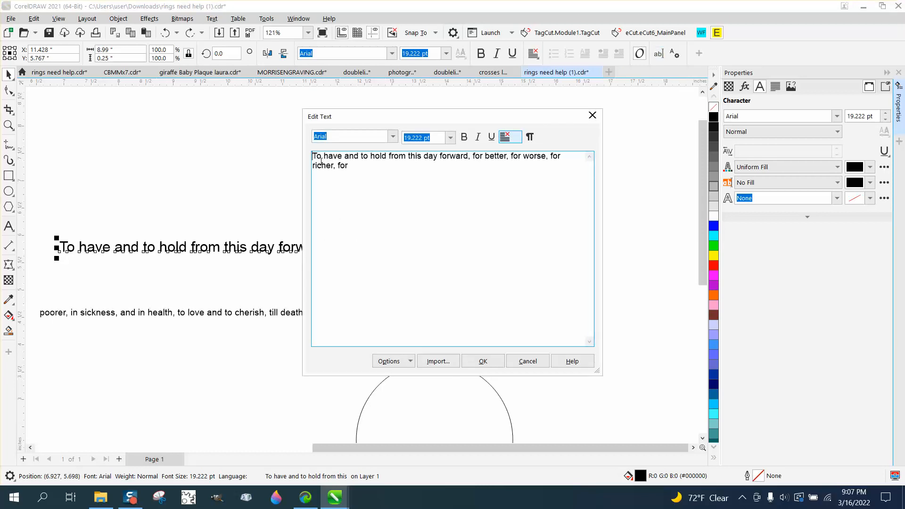
{"action": "type", "text": "...."}
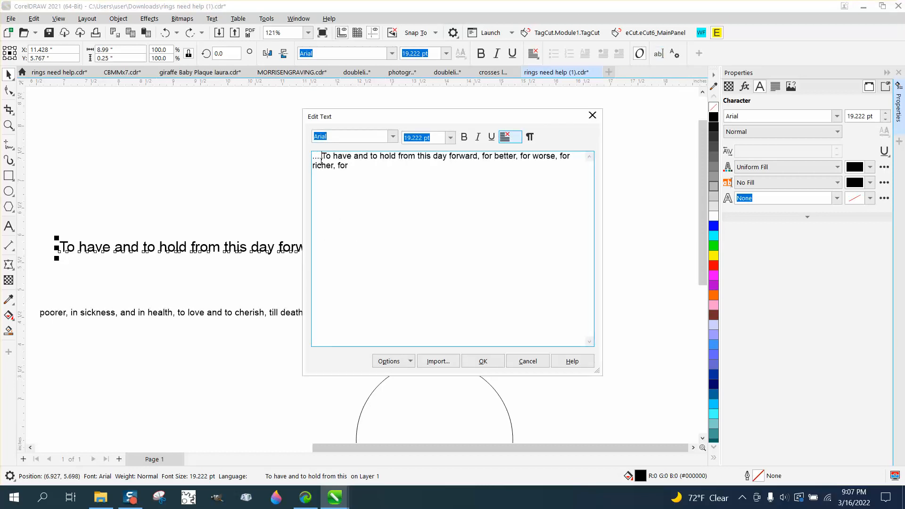
{"action": "left_click", "coordinate": [483, 361]}
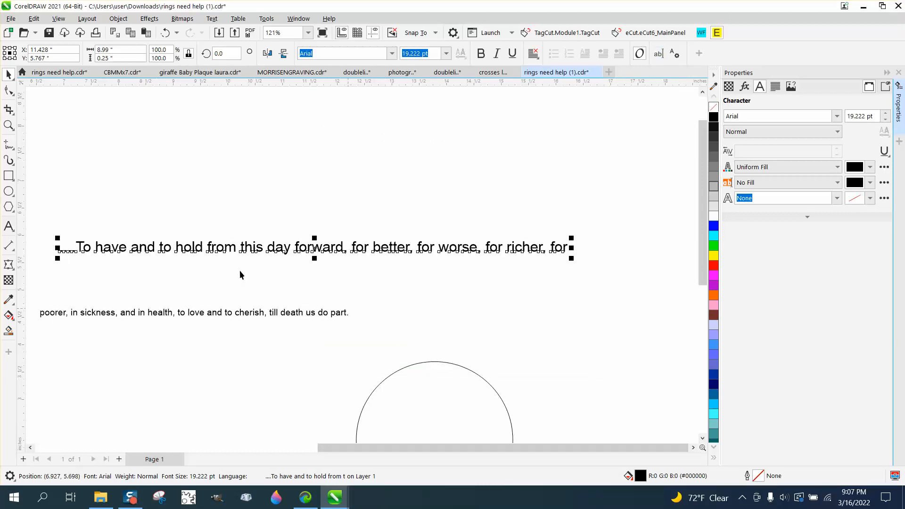
- Set the width of the text line with the leading periods to 8.99 inches
{"action": "left_click", "coordinate": [70, 132]}
{"action": "left_click", "coordinate": [148, 250]}
{"action": "left_click", "coordinate": [137, 50]}
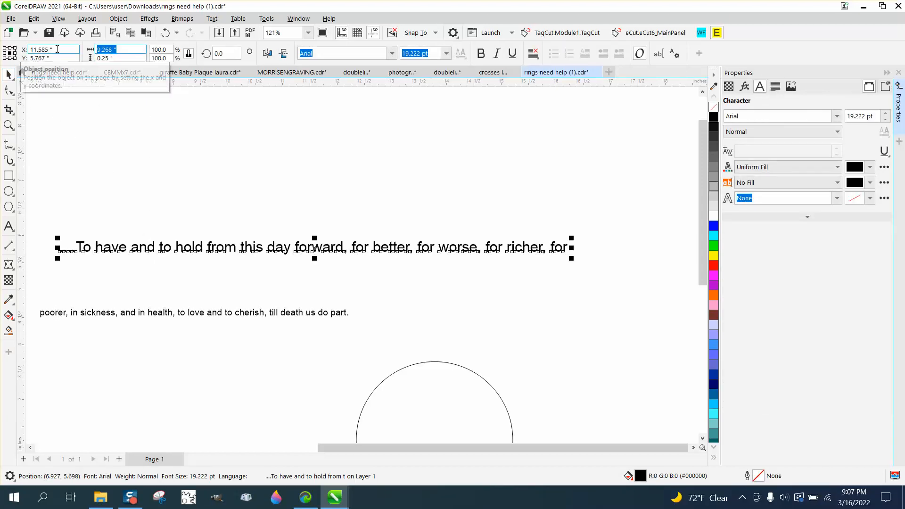
{"action": "type", "text": "8.99"}
{"action": "key", "text": "Return"}
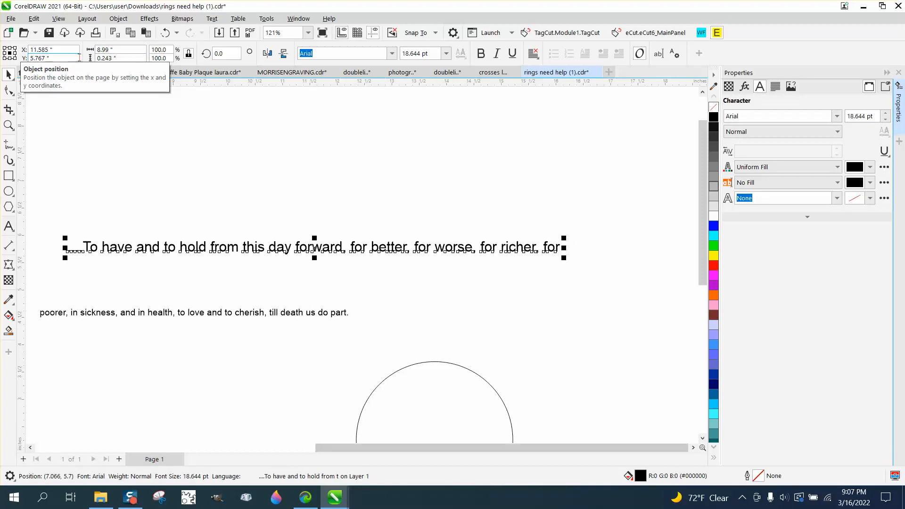
- Fit the "....To have and to hold" line to the circle's path
{"action": "left_click", "coordinate": [209, 19]}
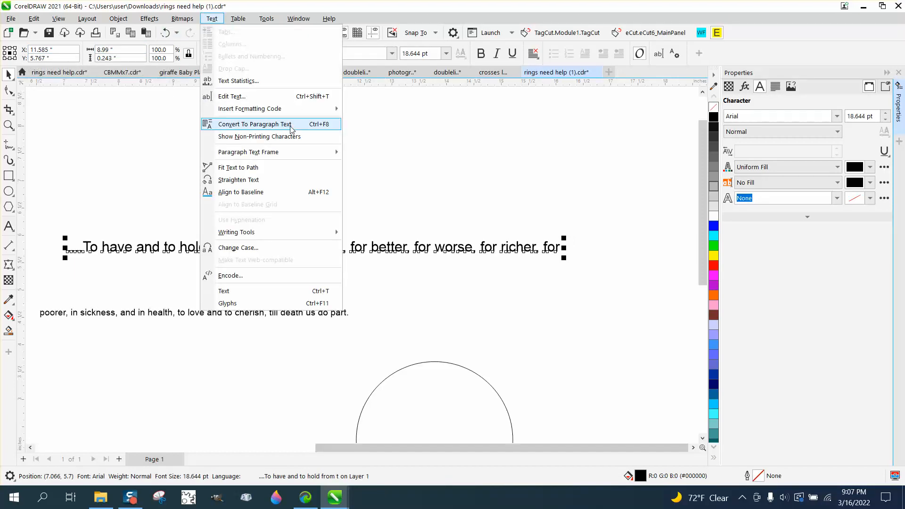
{"action": "left_click", "coordinate": [264, 167]}
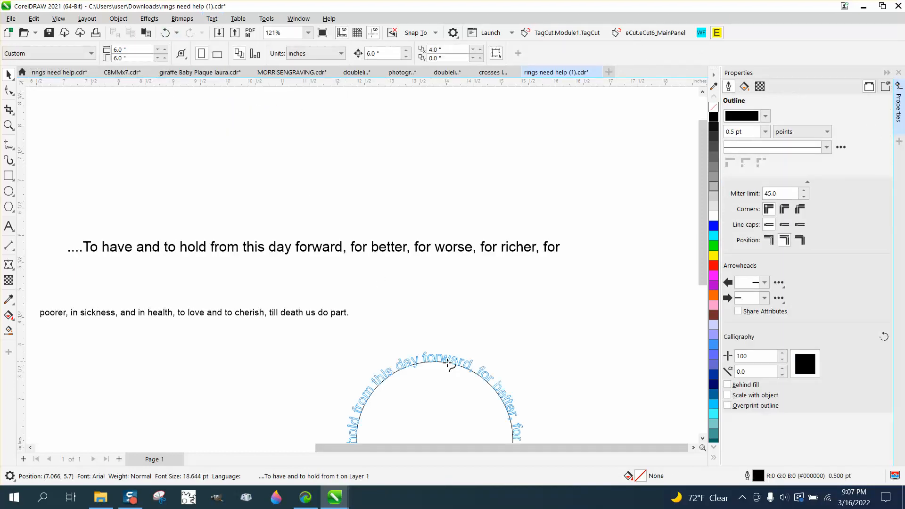
{"action": "left_click", "coordinate": [448, 363]}
{"action": "scroll", "coordinate": [403, 305], "scroll_direction": "down", "scroll_amount": 3}
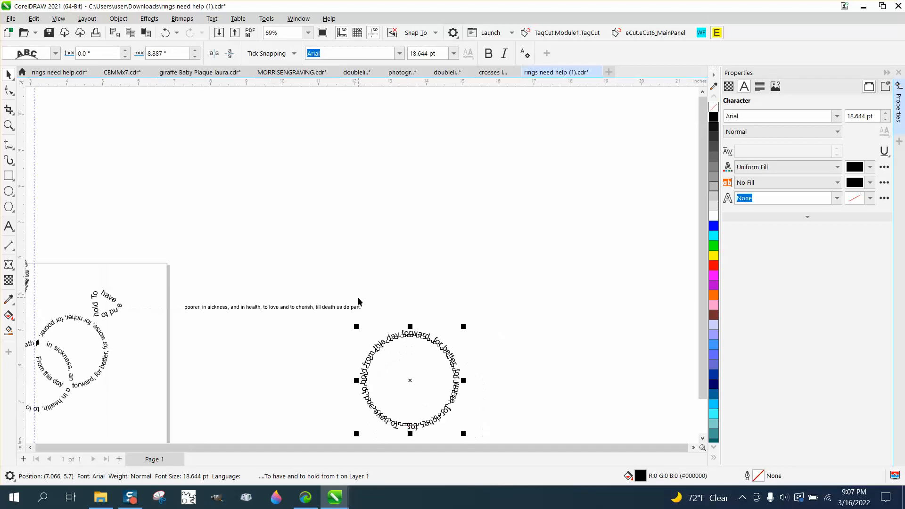
{"action": "left_click", "coordinate": [9, 125]}
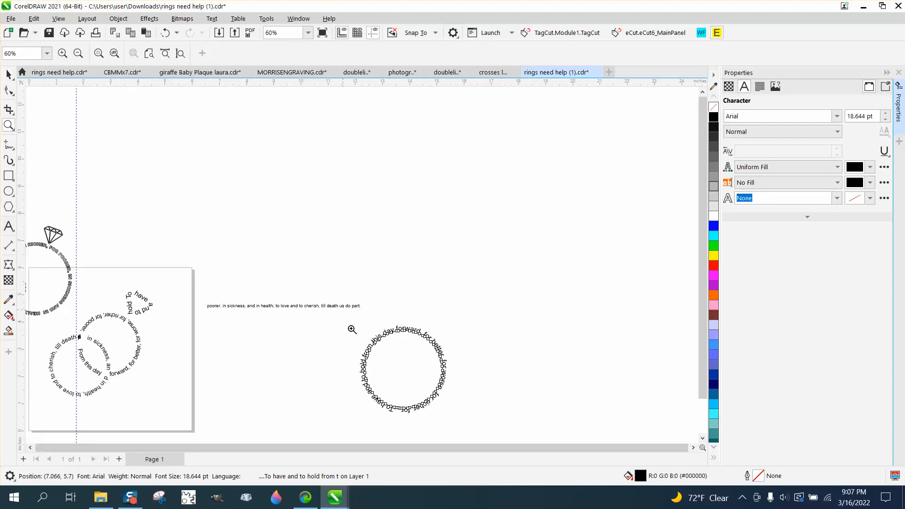
{"action": "left_click_drag", "start_coordinate": [351, 327], "coordinate": [503, 437]}
{"action": "left_click", "coordinate": [8, 74]}
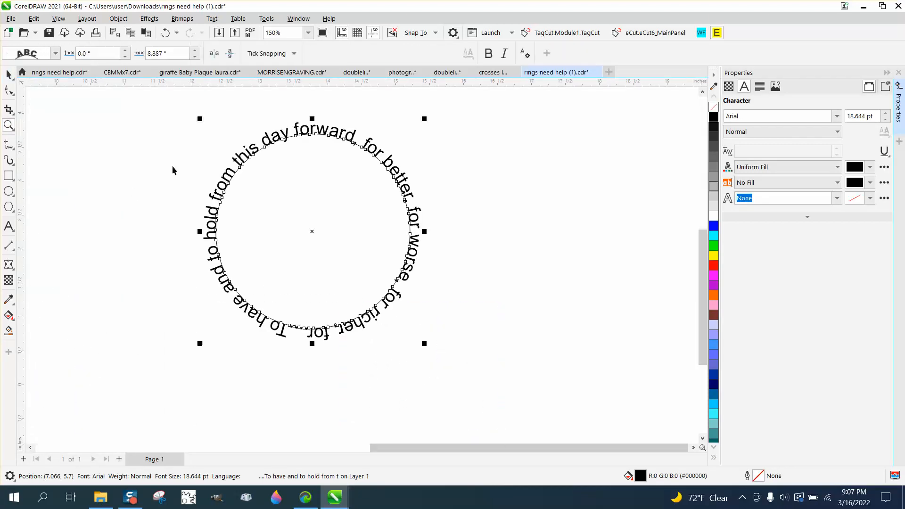
- Try to rotate the circular text around its center
{"action": "left_click", "coordinate": [312, 233]}
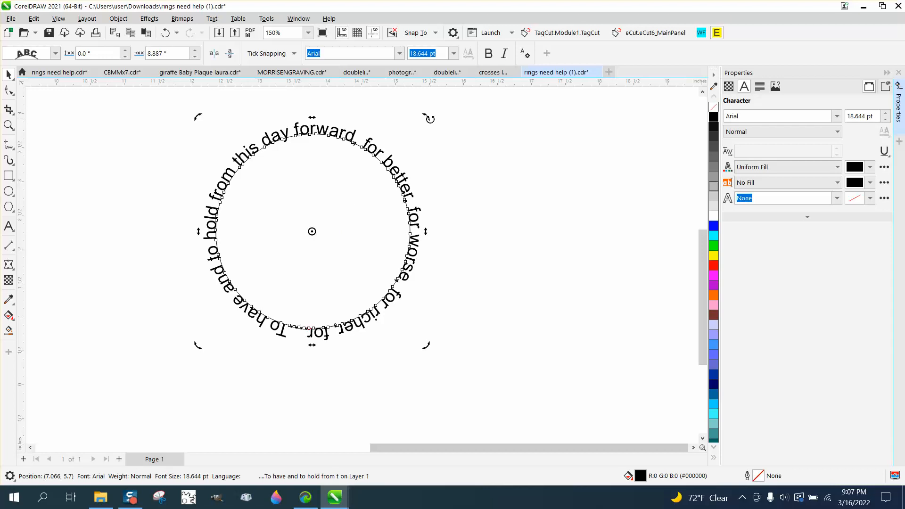
{"action": "left_click_drag", "start_coordinate": [429, 119], "coordinate": [426, 310]}
{"action": "left_click_drag", "start_coordinate": [427, 116], "coordinate": [465, 267]}
{"action": "left_click", "coordinate": [191, 206]}
- Break the fitted text apart from its circle path and split the lettering into separate pieces
{"action": "left_click_drag", "start_coordinate": [187, 100], "coordinate": [561, 405]}
{"action": "left_click", "coordinate": [119, 19]}
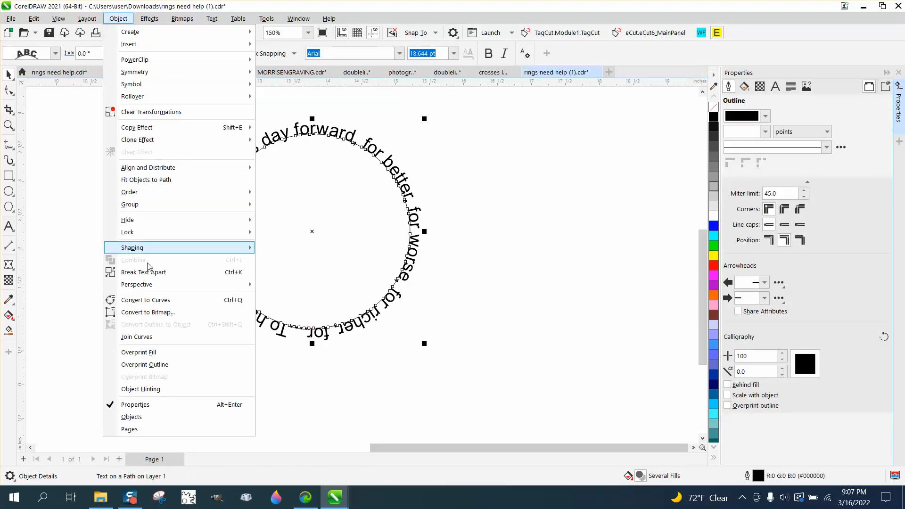
{"action": "left_click", "coordinate": [150, 269]}
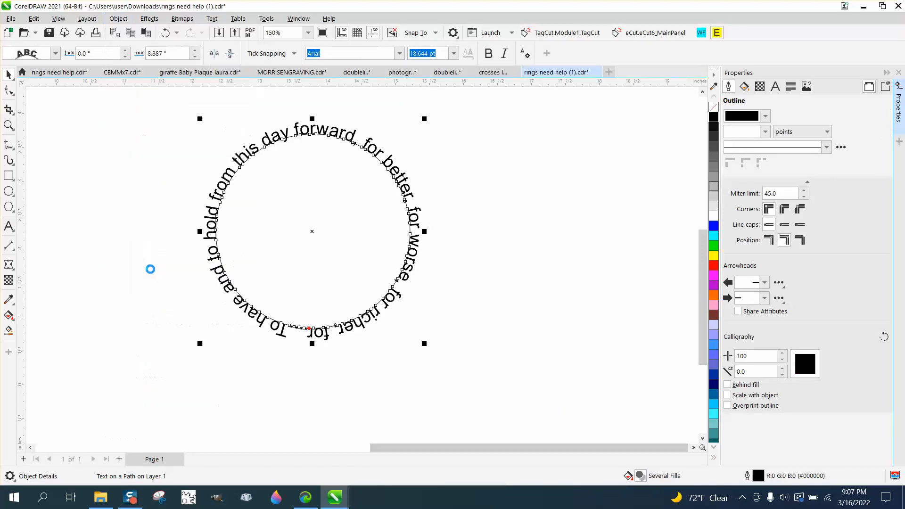
{"action": "left_click", "coordinate": [273, 354]}
{"action": "left_click", "coordinate": [282, 335]}
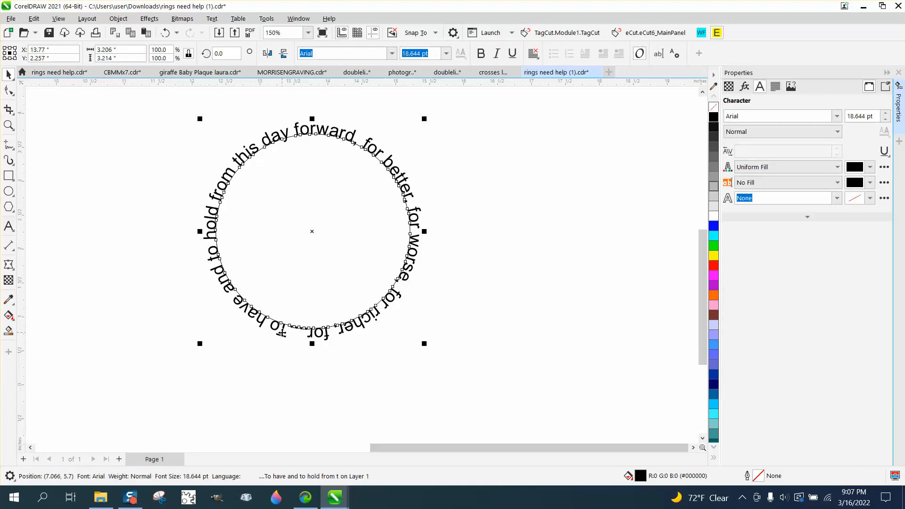
{"action": "left_click", "coordinate": [119, 18]}
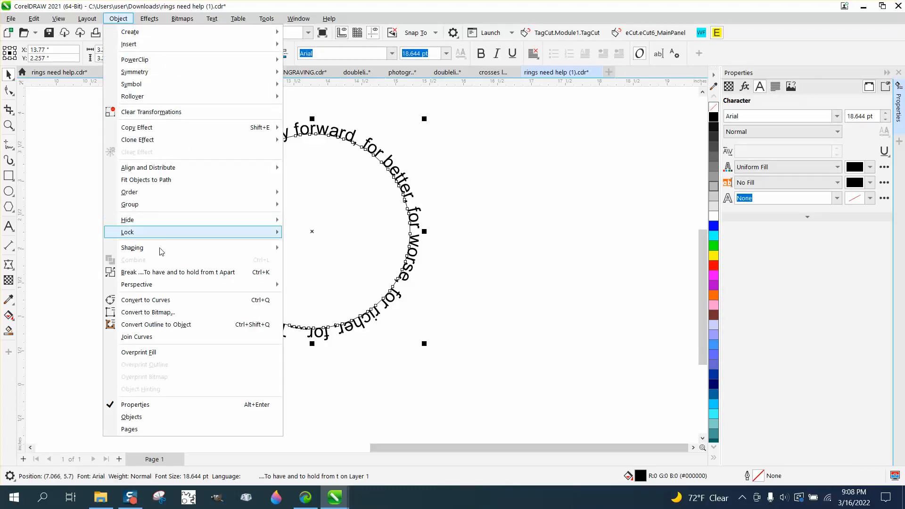
{"action": "left_click", "coordinate": [175, 272]}
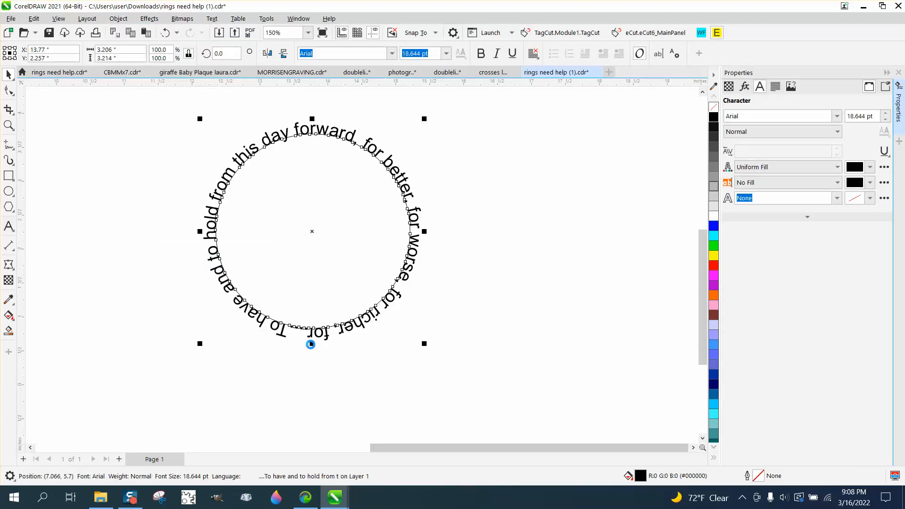
- Move the circle curve away from the ring lettering and delete it
{"action": "left_click", "coordinate": [302, 331]}
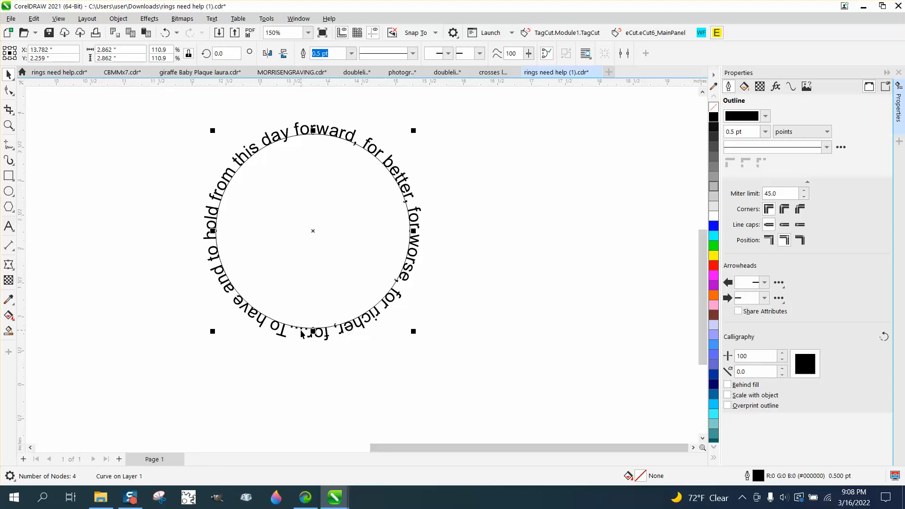
{"action": "left_click_drag", "start_coordinate": [312, 154], "coordinate": [315, 141]}
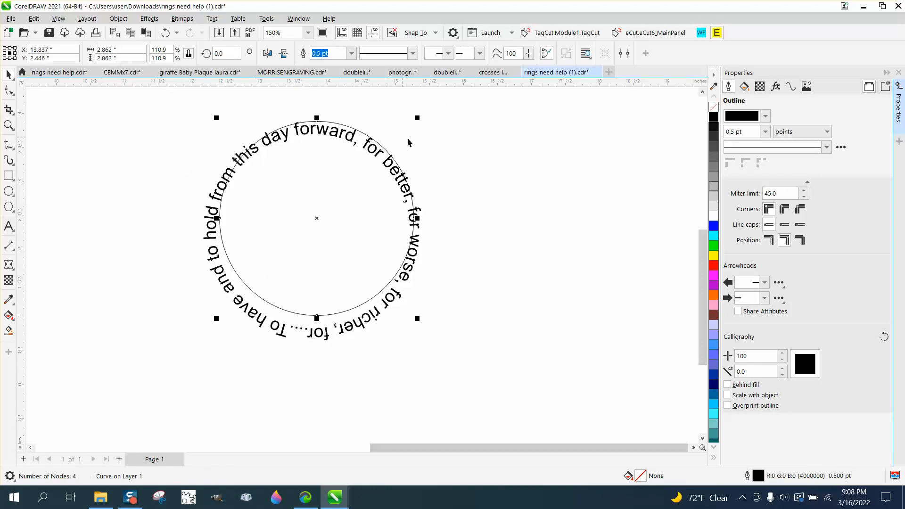
{"action": "key", "text": "Delete"}
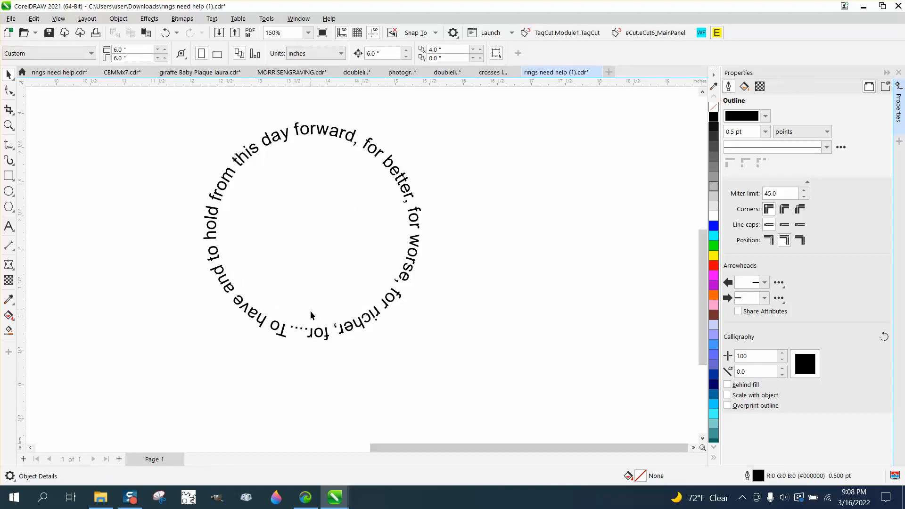
- Break the "....To" piece apart into individual characters
{"action": "left_click", "coordinate": [302, 330]}
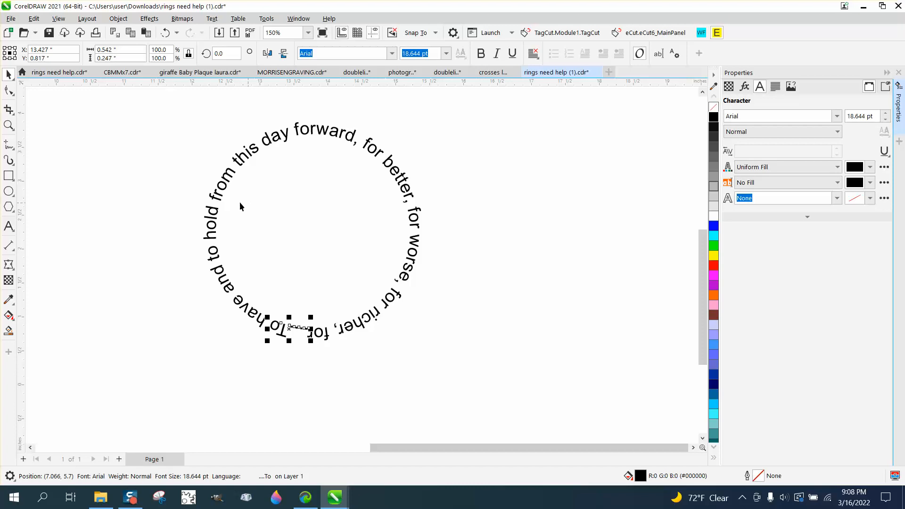
{"action": "left_click", "coordinate": [118, 18]}
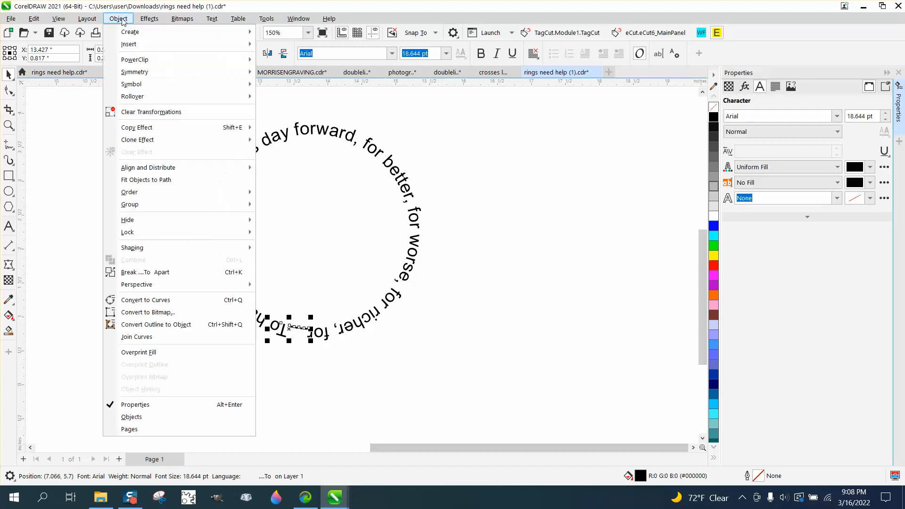
{"action": "left_click", "coordinate": [170, 272]}
{"action": "left_click", "coordinate": [160, 280]}
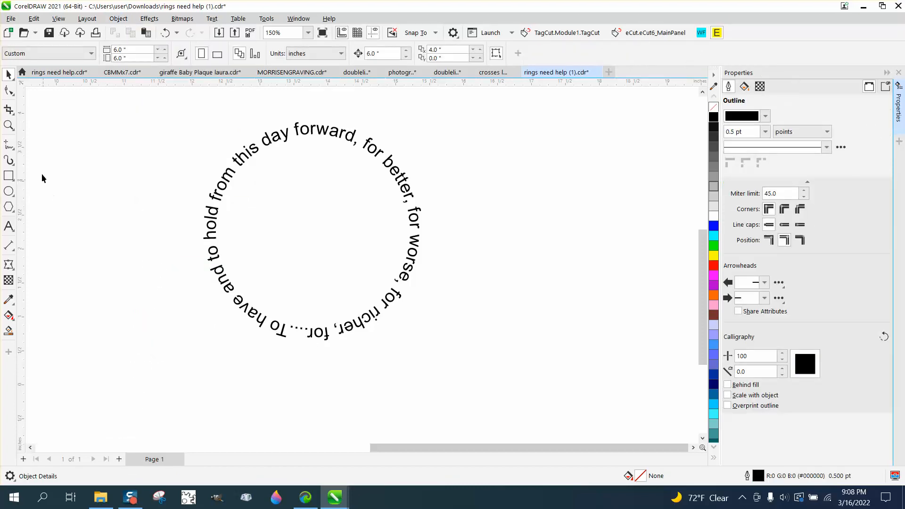
- Delete the four periods between "for" and "To" in the ring lettering
{"action": "left_click", "coordinate": [7, 126]}
{"action": "left_click_drag", "start_coordinate": [258, 295], "coordinate": [461, 404]}
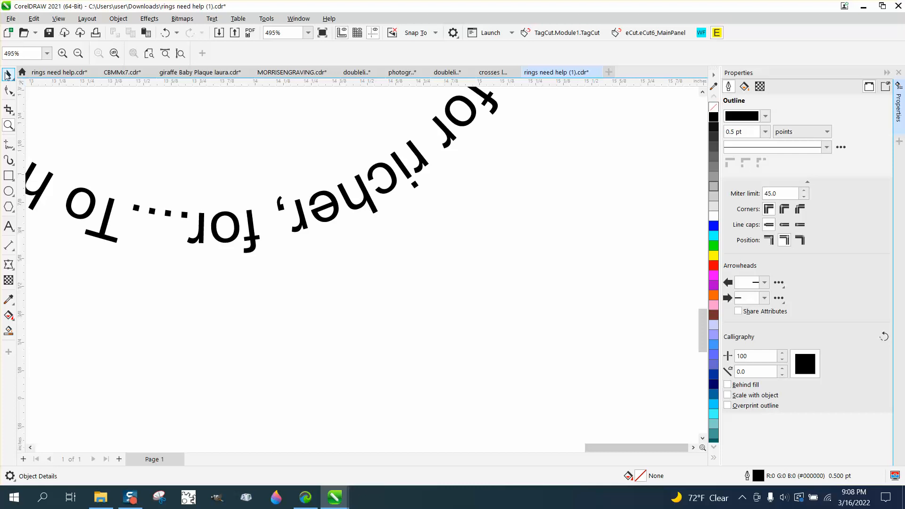
{"action": "left_click", "coordinate": [8, 75]}
{"action": "left_click", "coordinate": [183, 214]}
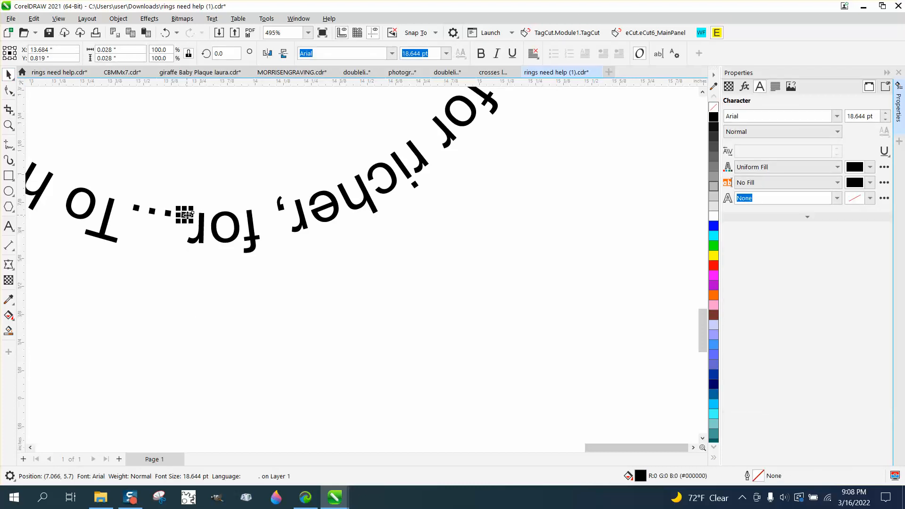
{"action": "key", "text": "Delete"}
{"action": "left_click", "coordinate": [169, 213]}
{"action": "key", "text": "Delete"}
{"action": "left_click", "coordinate": [152, 212]}
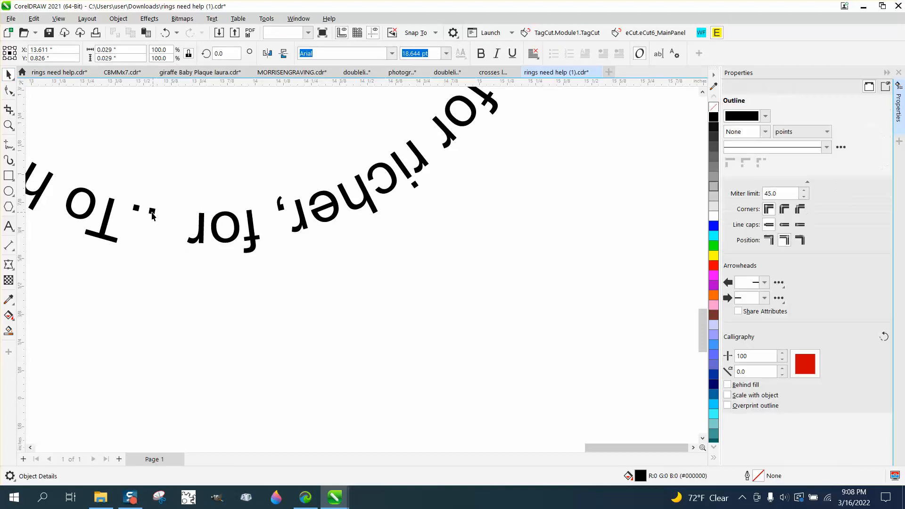
{"action": "key", "text": "Delete"}
{"action": "left_click", "coordinate": [138, 208]}
{"action": "key", "text": "Delete"}
- Rotate all the ring lettering to 298.76° so the gap between "for" and "To" sits at the ring's lower left
{"action": "scroll", "coordinate": [302, 321], "scroll_direction": "down", "scroll_amount": 6}
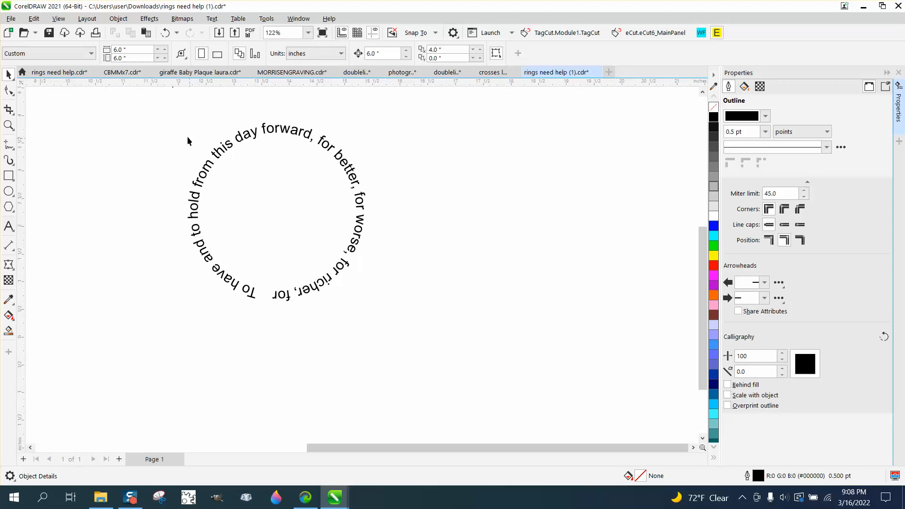
{"action": "left_click_drag", "start_coordinate": [420, 310], "coordinate": [421, 310]}
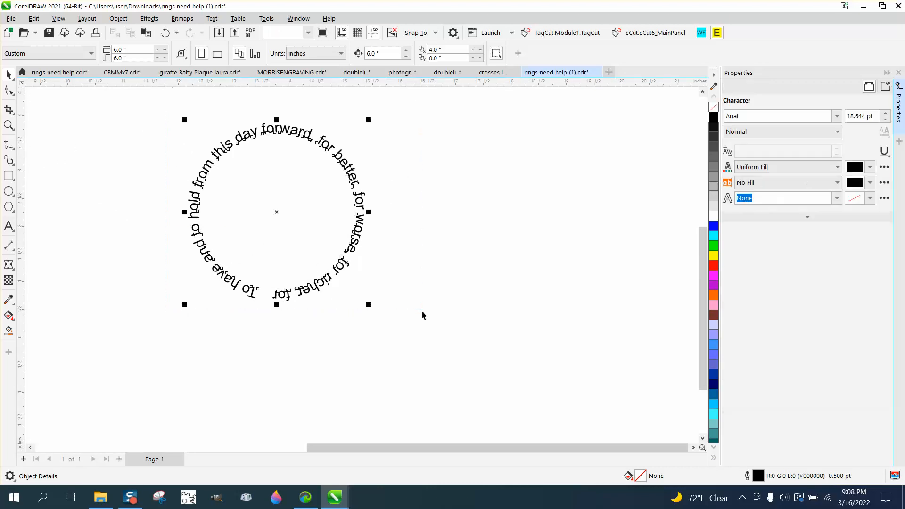
{"action": "left_click", "coordinate": [279, 213]}
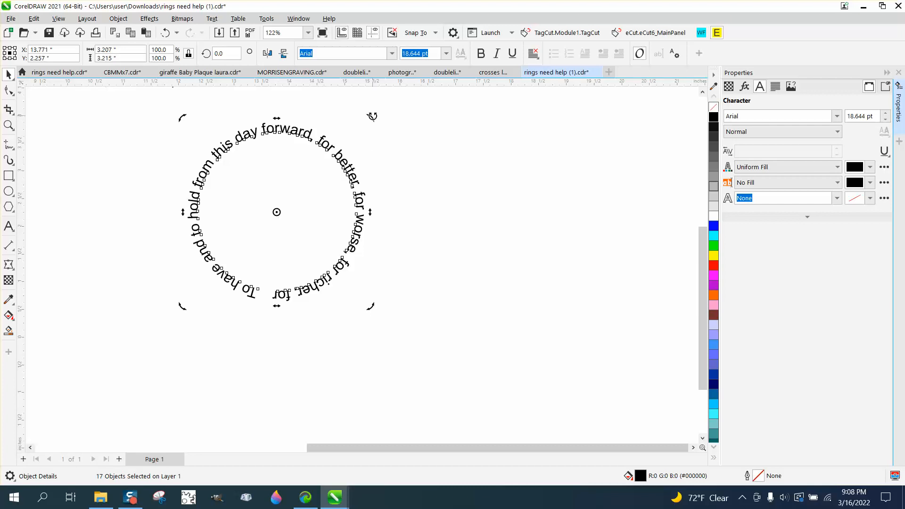
{"action": "left_click_drag", "start_coordinate": [371, 124], "coordinate": [436, 257]}
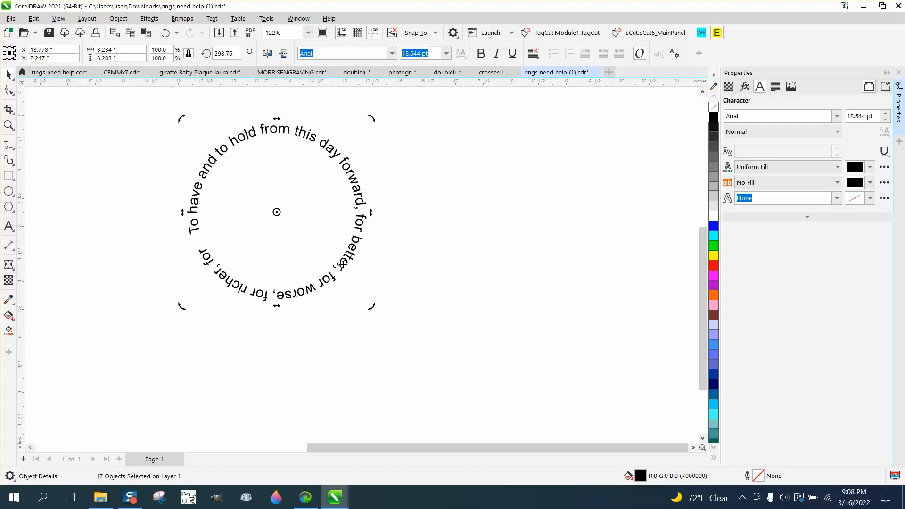
- Draw a circle about 2.79 inches in diameter and place it overlapping the lower-left part of the ring lettering
{"action": "scroll", "coordinate": [295, 217], "scroll_direction": "down", "scroll_amount": 4}
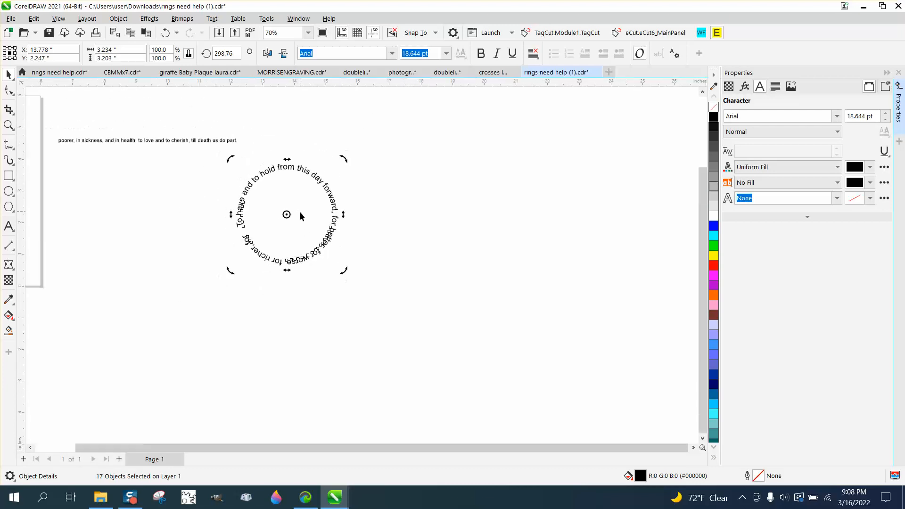
{"action": "left_click", "coordinate": [9, 190]}
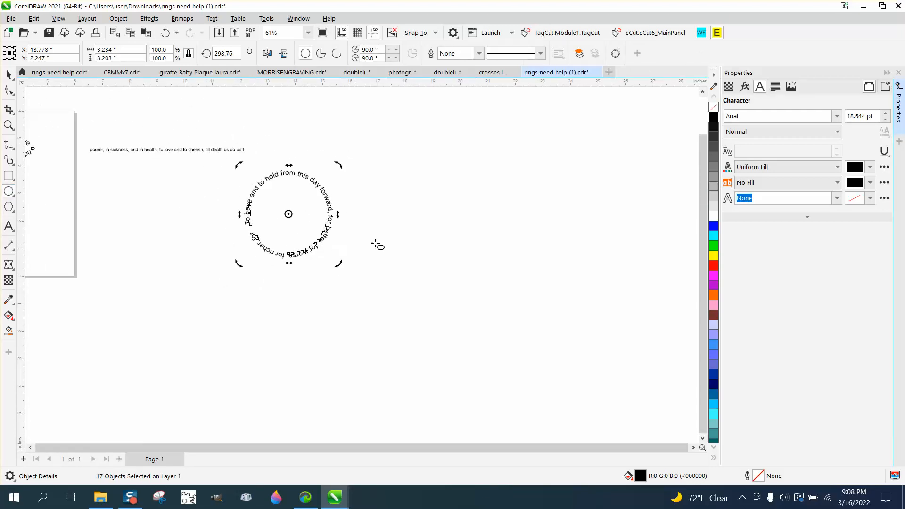
{"action": "left_click_drag", "start_coordinate": [435, 237], "coordinate": [359, 313]}
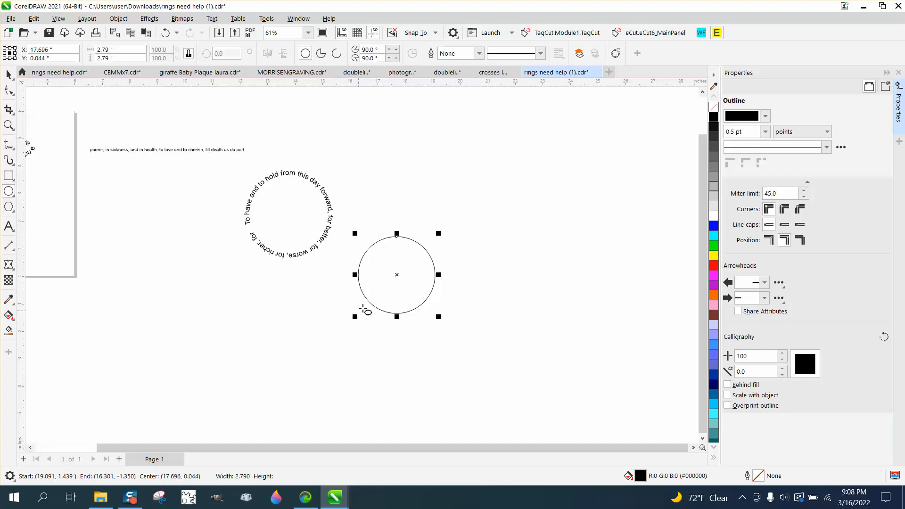
{"action": "left_click_drag", "start_coordinate": [396, 273], "coordinate": [273, 265]}
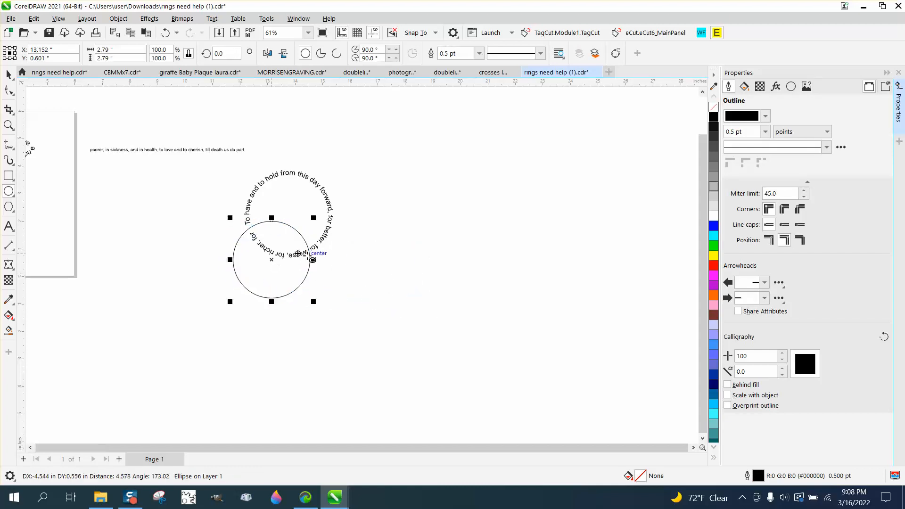
{"action": "left_click", "coordinate": [8, 124]}
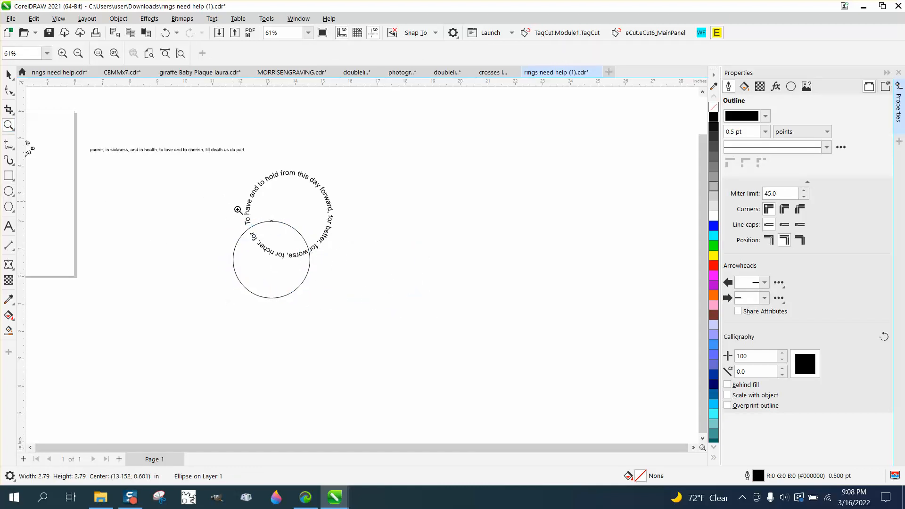
{"action": "left_click_drag", "start_coordinate": [239, 211], "coordinate": [380, 282]}
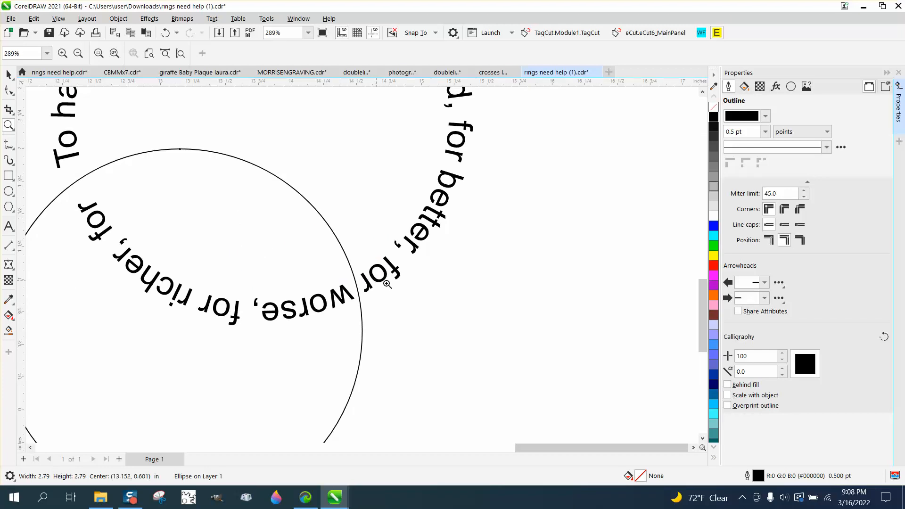
{"action": "scroll", "coordinate": [386, 285], "scroll_direction": "down", "scroll_amount": 3}
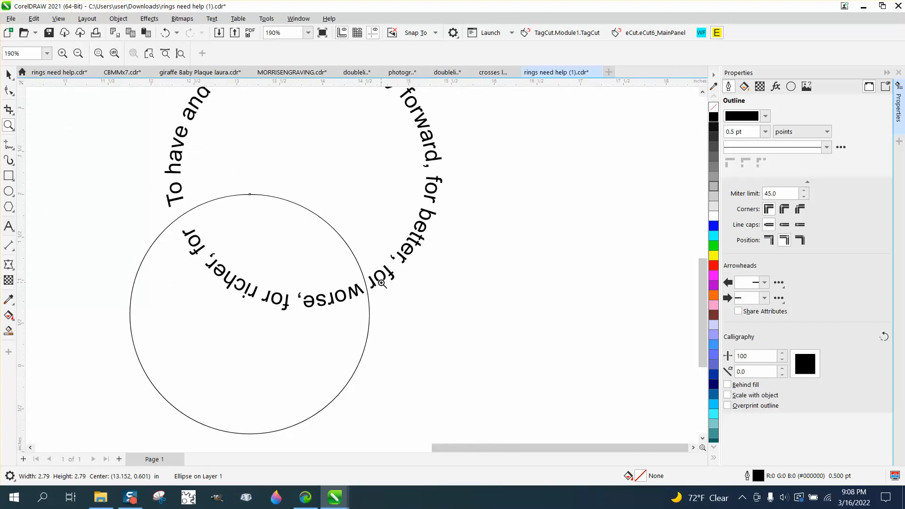
- Undo the extra circle, the rotation, the period deletions and the break-aparts, back to the text fitted on its circle
{"action": "left_click", "coordinate": [164, 33]}
{"action": "left_click", "coordinate": [164, 33]}
{"action": "left_click", "coordinate": [164, 32]}
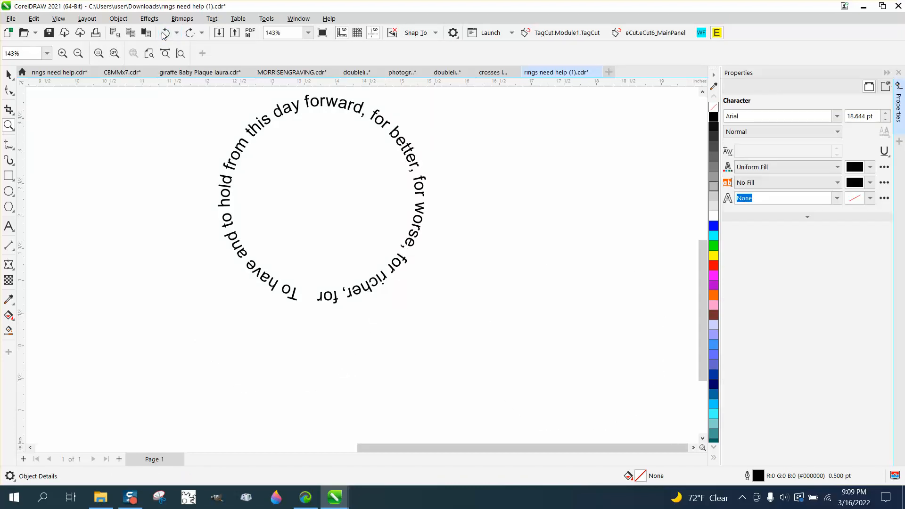
{"action": "left_click", "coordinate": [164, 33]}
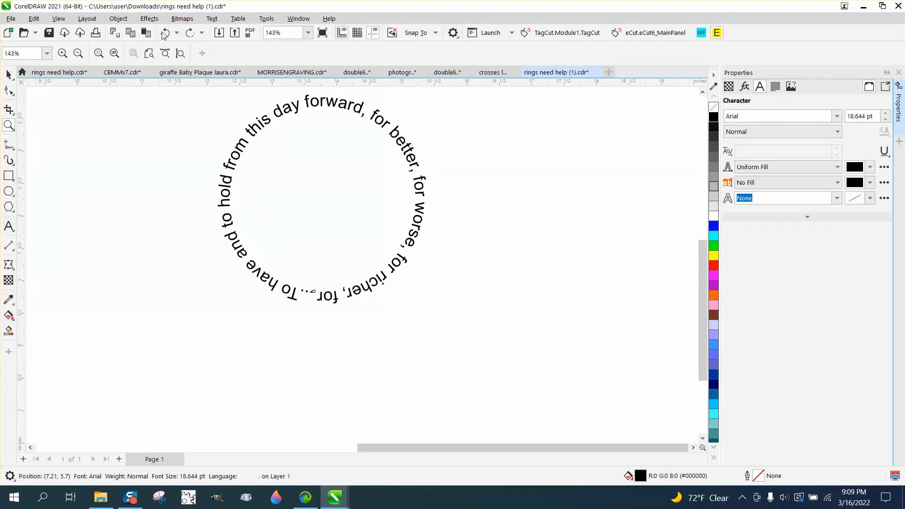
{"action": "left_click", "coordinate": [165, 32]}
{"action": "left_click", "coordinate": [165, 32]}
{"action": "left_click", "coordinate": [164, 33]}
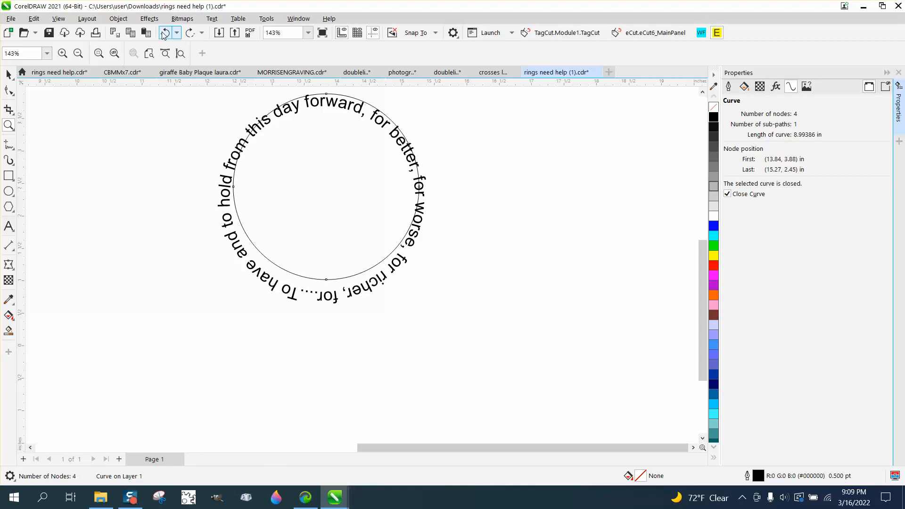
{"action": "left_click", "coordinate": [165, 33]}
{"action": "left_click", "coordinate": [164, 32]}
{"action": "left_click", "coordinate": [164, 33]}
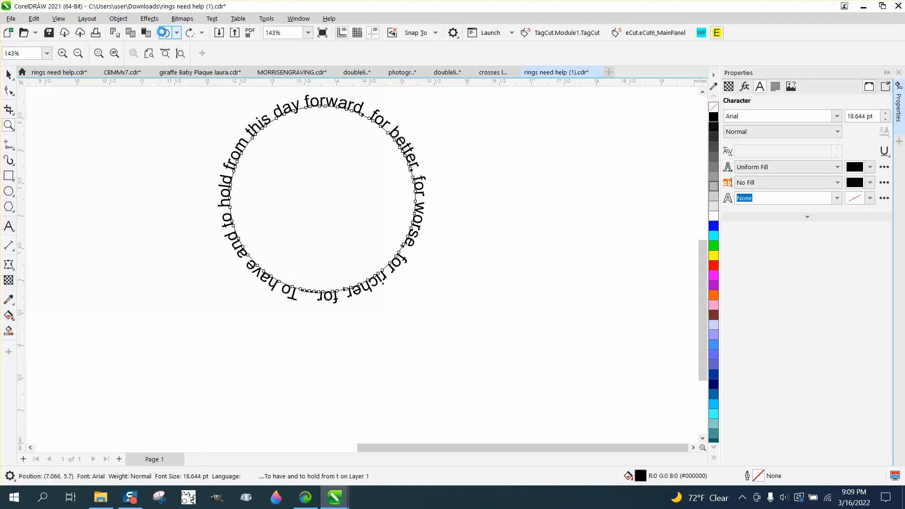
{"action": "left_click", "coordinate": [164, 32]}
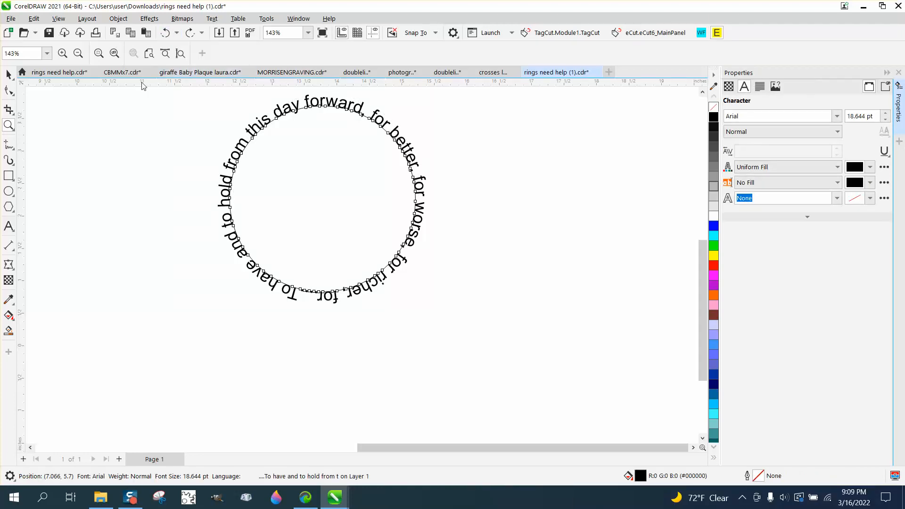
- Draw a circle about 2.77 inches in diameter and place it overlapping the lower-right part of the ring lettering
{"action": "left_click", "coordinate": [9, 74]}
{"action": "left_click", "coordinate": [8, 191]}
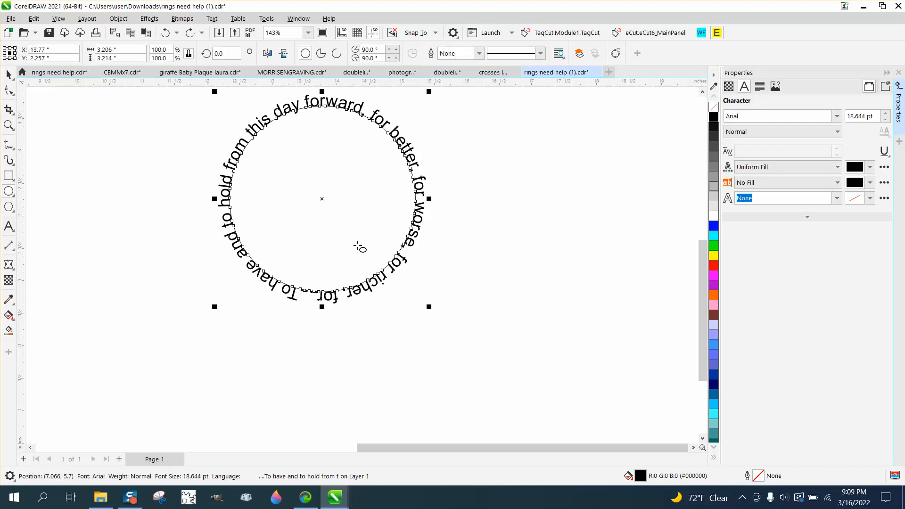
{"action": "mouse_move", "coordinate": [599, 248]}
{"action": "left_mouse_down"}
{"action": "mouse_move", "coordinate": [490, 335]}
{"action": "mouse_move", "coordinate": [419, 376]}
{"action": "left_mouse_up"}
{"action": "mouse_move", "coordinate": [513, 341]}
{"action": "left_mouse_down"}
{"action": "mouse_move", "coordinate": [404, 319]}
{"action": "mouse_move", "coordinate": [398, 303]}
{"action": "mouse_move", "coordinate": [379, 317]}
{"action": "mouse_move", "coordinate": [564, 307]}
{"action": "mouse_move", "coordinate": [398, 289]}
{"action": "left_mouse_up"}
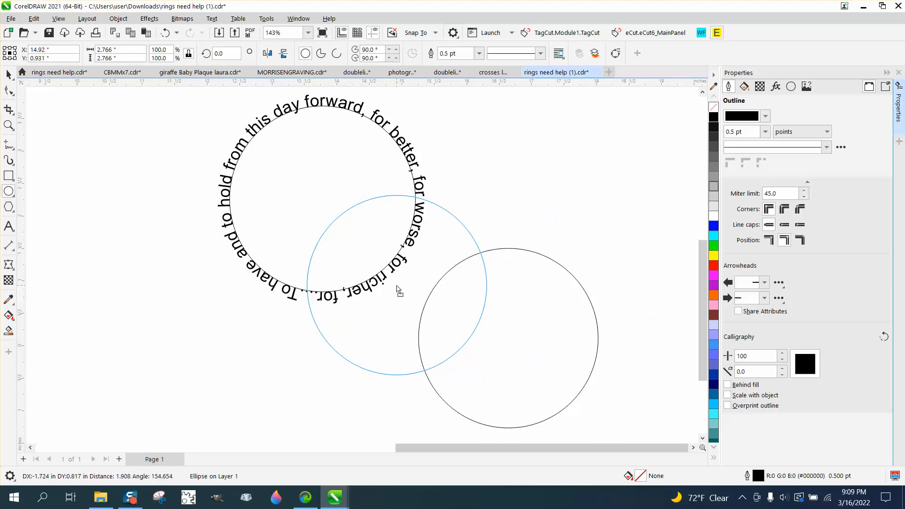
{"action": "left_click_drag", "start_coordinate": [398, 289], "coordinate": [398, 289]}
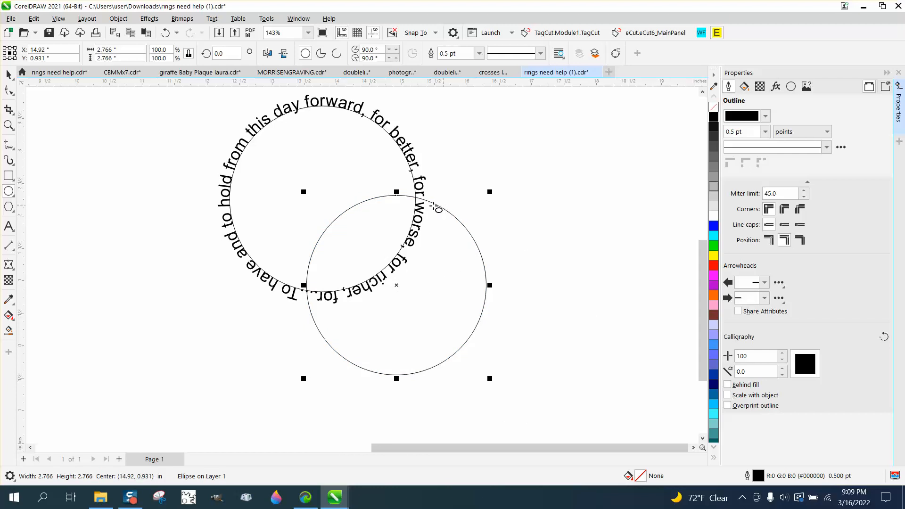
- Move the new circle off the lettering into the empty area left of the ring and copy it
{"action": "left_click", "coordinate": [9, 75]}
{"action": "left_click", "coordinate": [468, 109]}
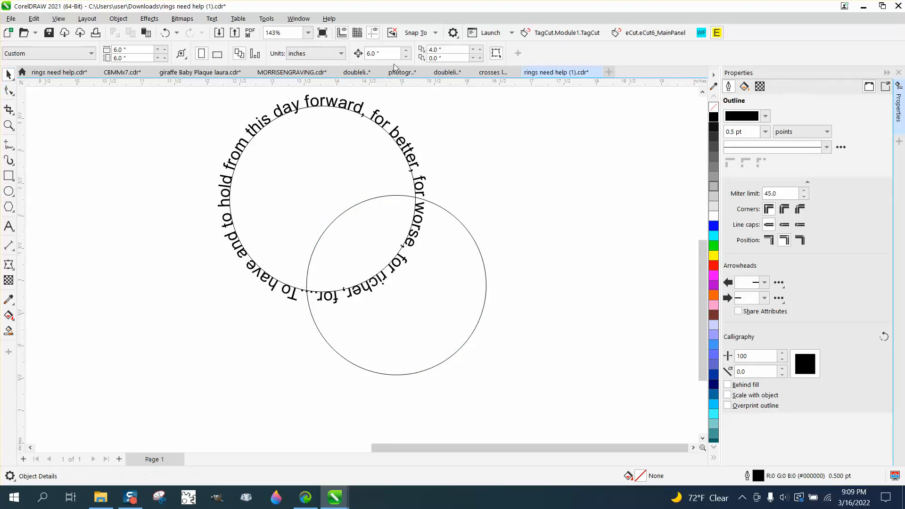
{"action": "left_click", "coordinate": [457, 220]}
{"action": "key", "text": "Right"}
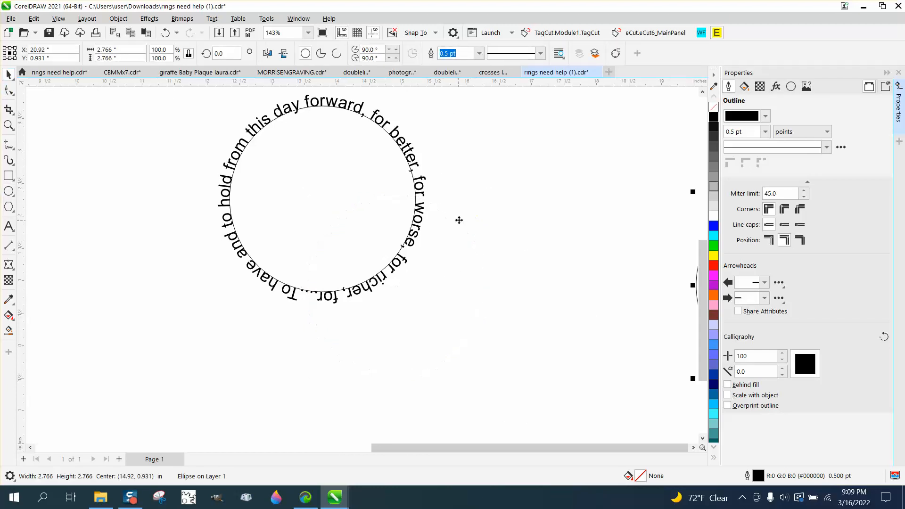
{"action": "scroll", "coordinate": [457, 219], "scroll_direction": "down", "scroll_amount": 1}
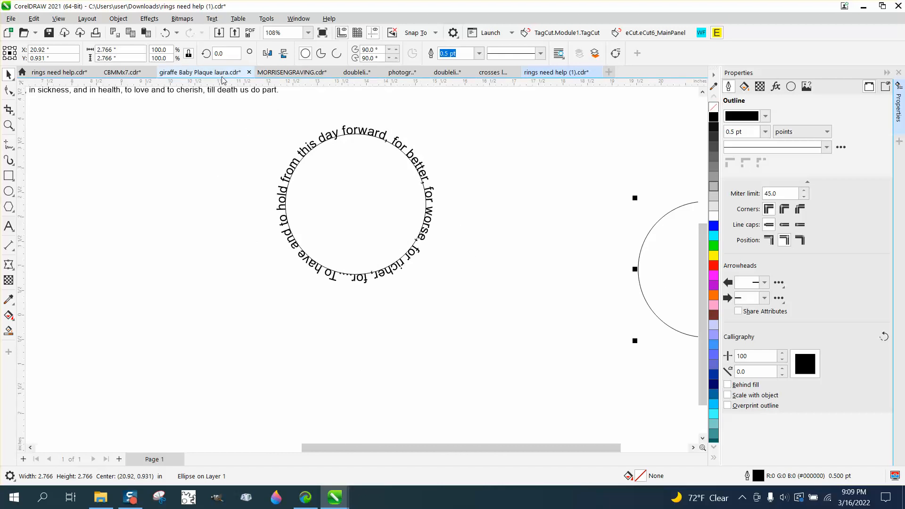
{"action": "scroll", "coordinate": [467, 206], "scroll_direction": "down", "scroll_amount": 1}
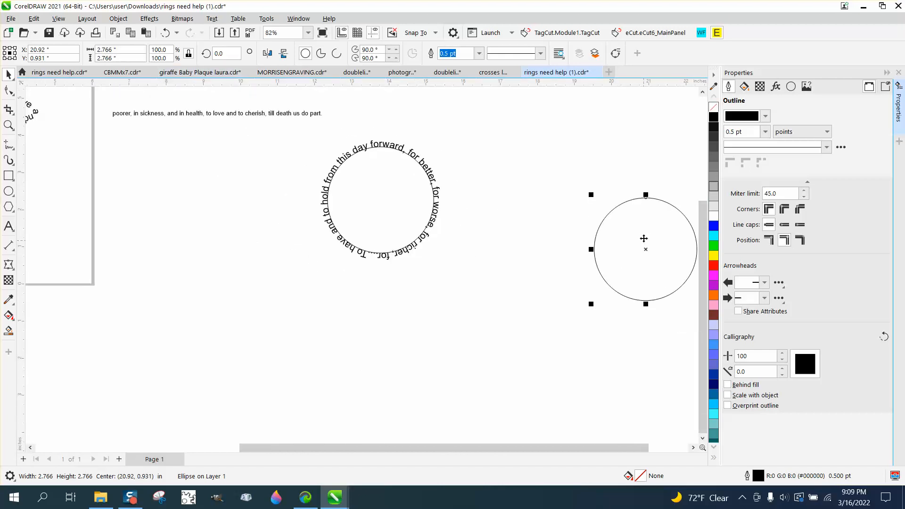
{"action": "left_click_drag", "start_coordinate": [645, 249], "coordinate": [187, 245]}
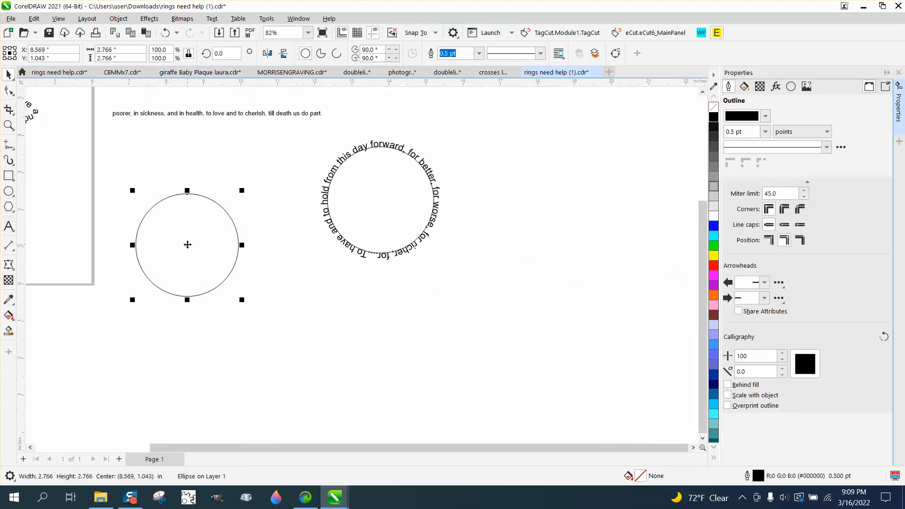
{"action": "right_click", "coordinate": [187, 244]}
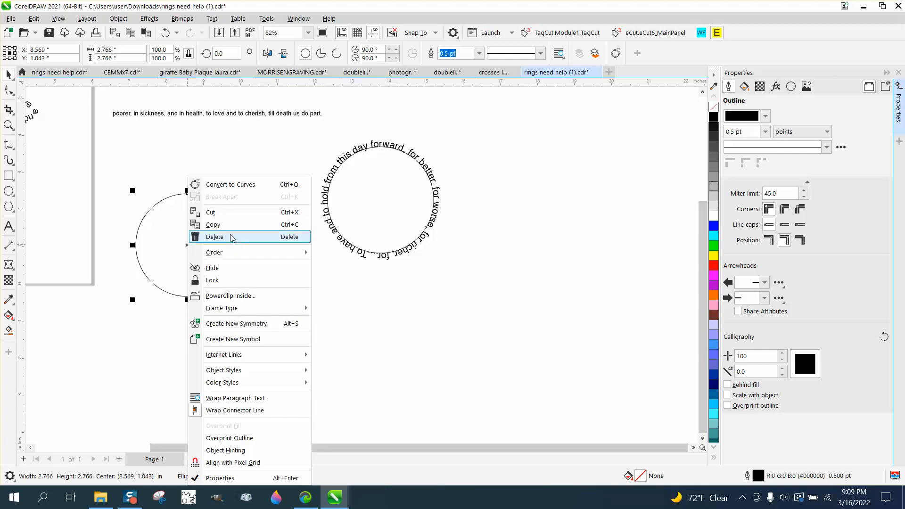
{"action": "left_click", "coordinate": [224, 225]}
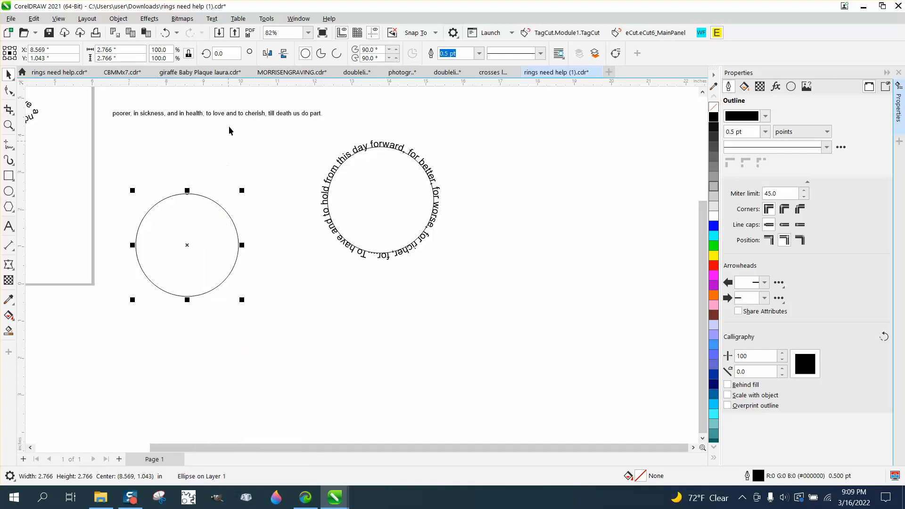
- Undo the new circle and the text fitting, back to the straight first vow line and the empty circle curve
{"action": "left_click", "coordinate": [165, 33]}
{"action": "left_click", "coordinate": [164, 33]}
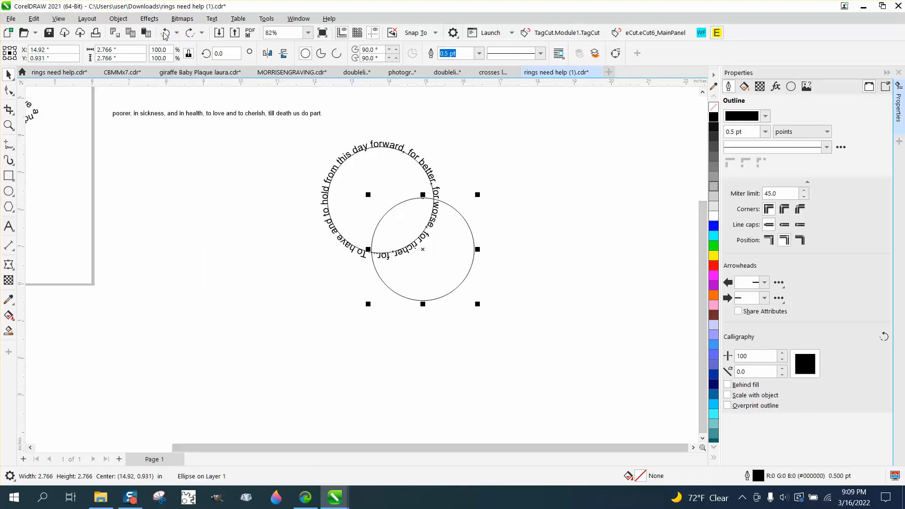
{"action": "left_click", "coordinate": [164, 33]}
{"action": "left_click", "coordinate": [165, 33]}
{"action": "left_click", "coordinate": [164, 33]}
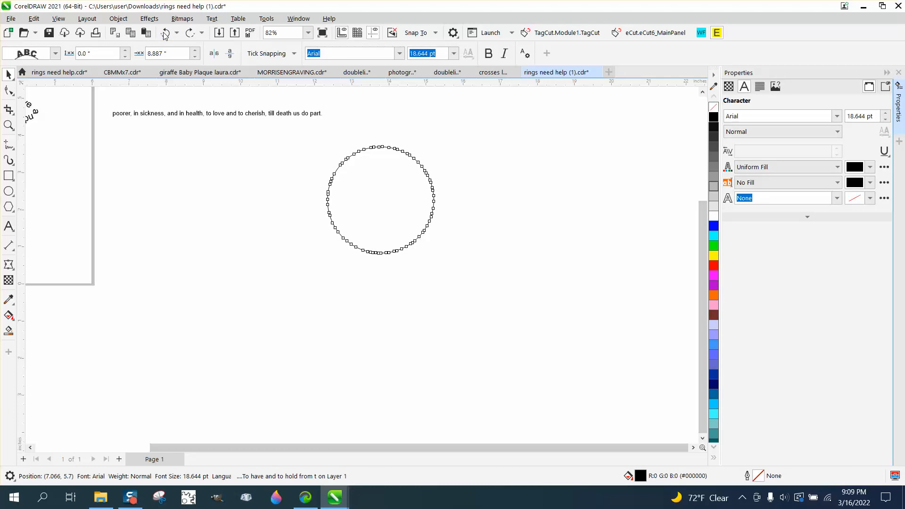
{"action": "left_click", "coordinate": [164, 33]}
{"action": "left_click", "coordinate": [164, 33]}
{"action": "left_click", "coordinate": [164, 33]}
{"action": "left_click", "coordinate": [164, 33]}
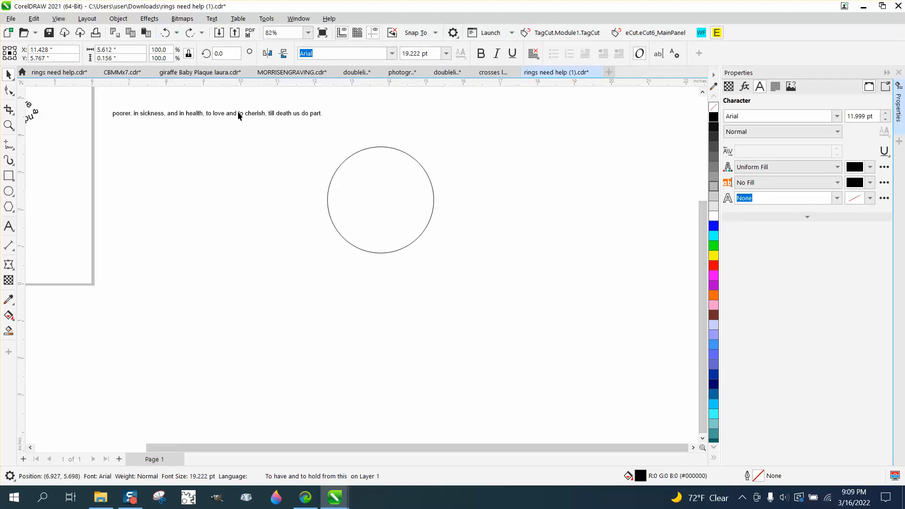
- Paste the copied circle and move it below and to the left of the existing circle
{"action": "scroll", "coordinate": [305, 223], "scroll_direction": "down", "scroll_amount": 2}
{"action": "right_click", "coordinate": [219, 220]}
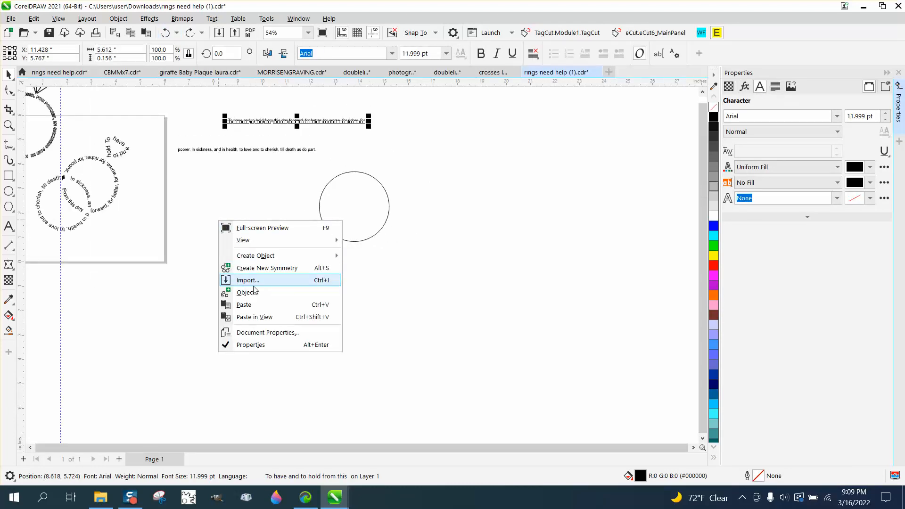
{"action": "left_click", "coordinate": [247, 305]}
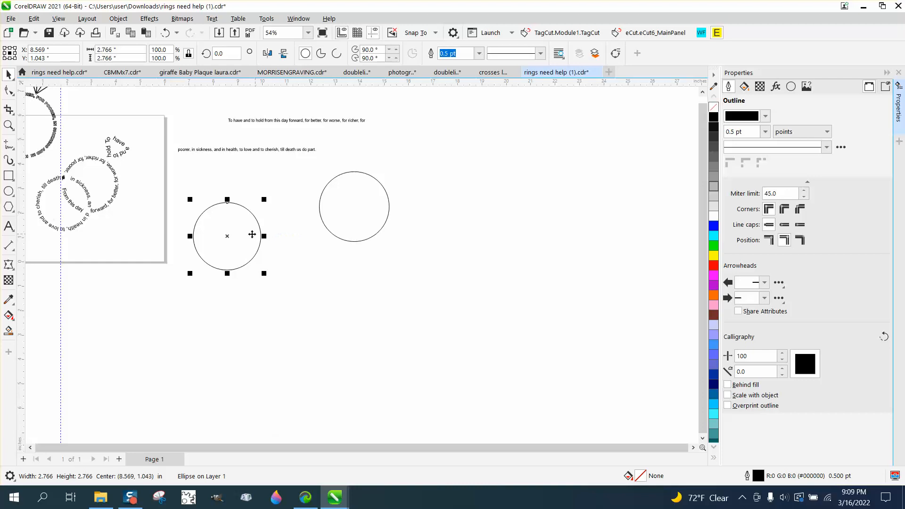
{"action": "left_click_drag", "start_coordinate": [227, 237], "coordinate": [307, 287]}
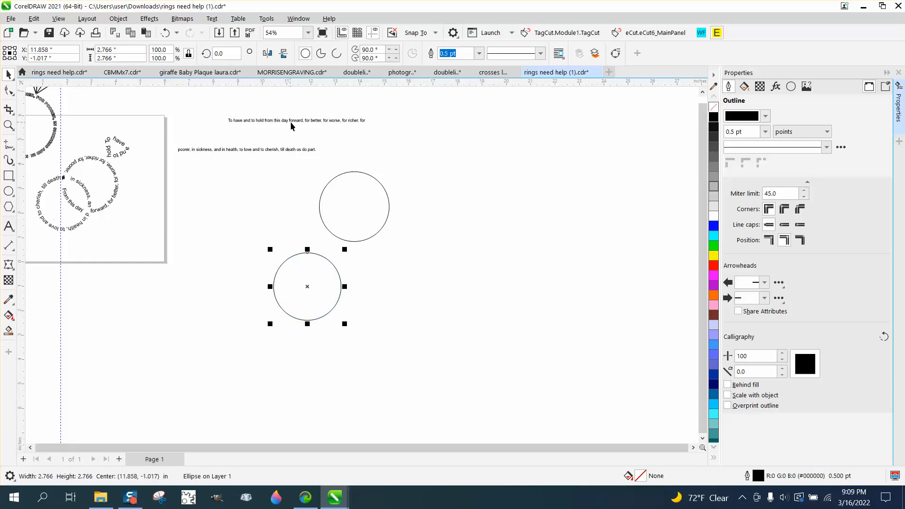
- Move the "To have and to hold" text line to just above and right of the upper circle
{"action": "left_click_drag", "start_coordinate": [291, 124], "coordinate": [424, 141]}
{"action": "left_click", "coordinate": [384, 190]}
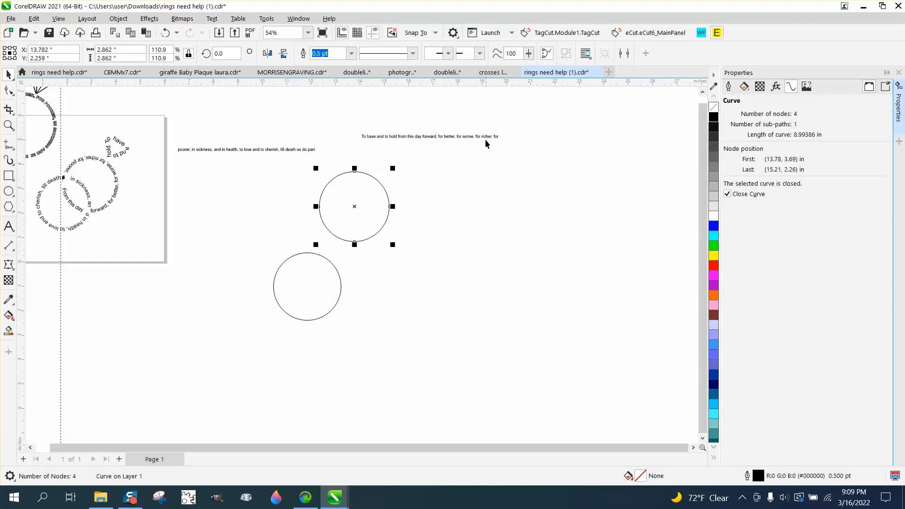
{"action": "left_click", "coordinate": [8, 125]}
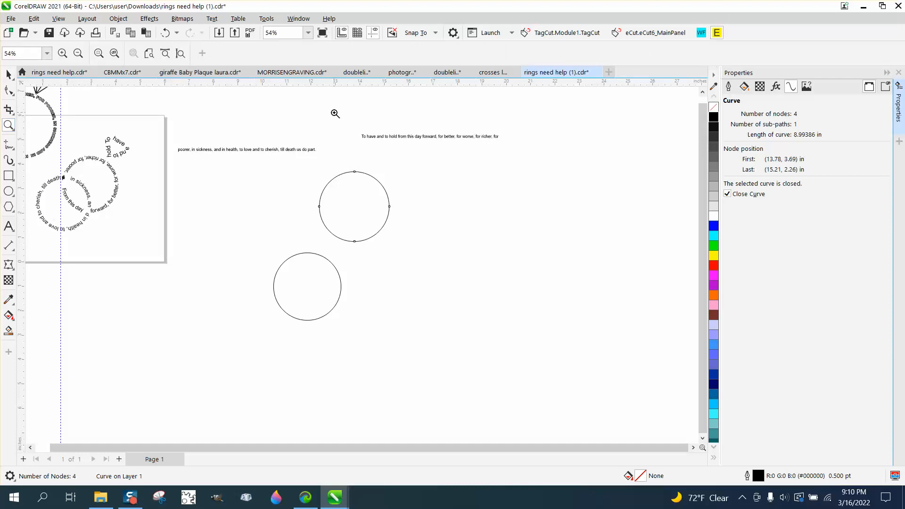
{"action": "left_click_drag", "start_coordinate": [335, 113], "coordinate": [556, 166]}
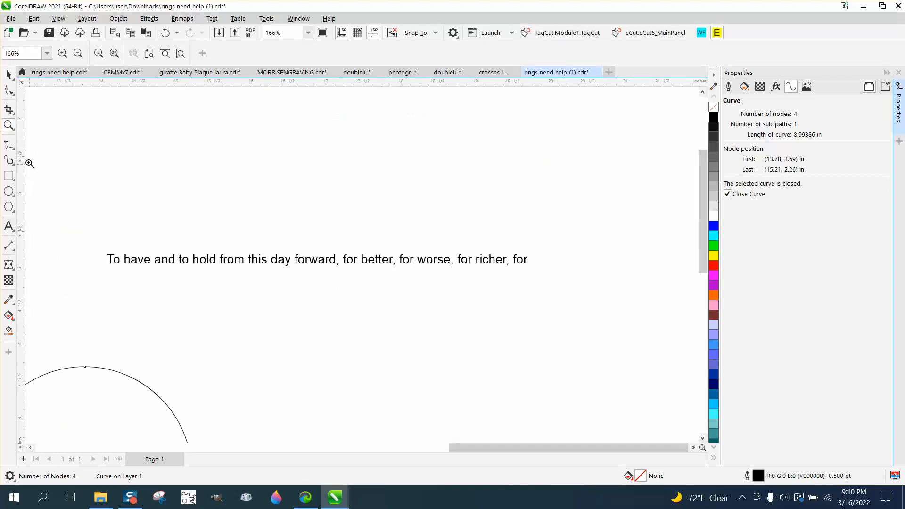
- Insert four periods before "To have" and four more directly after "for" ahead of "worse" in the first vow line
{"action": "left_click", "coordinate": [9, 75]}
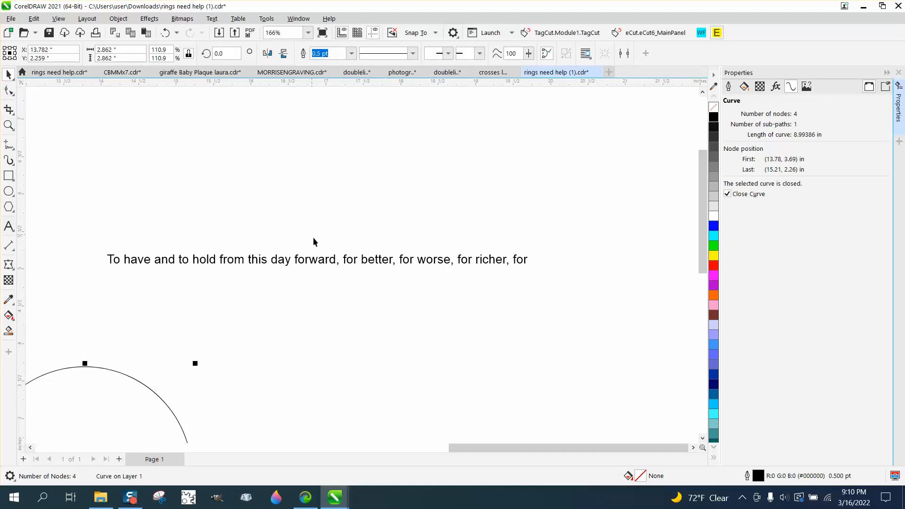
{"action": "left_click", "coordinate": [306, 262]}
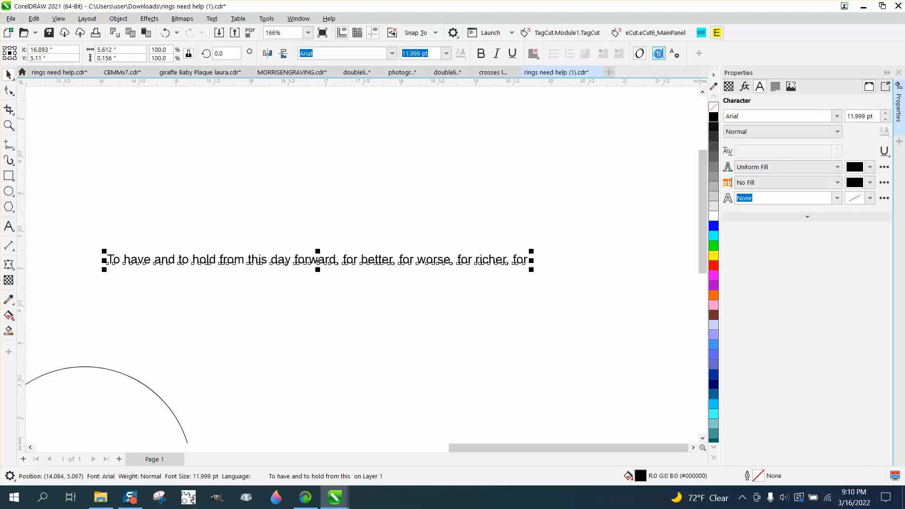
{"action": "left_click", "coordinate": [658, 53]}
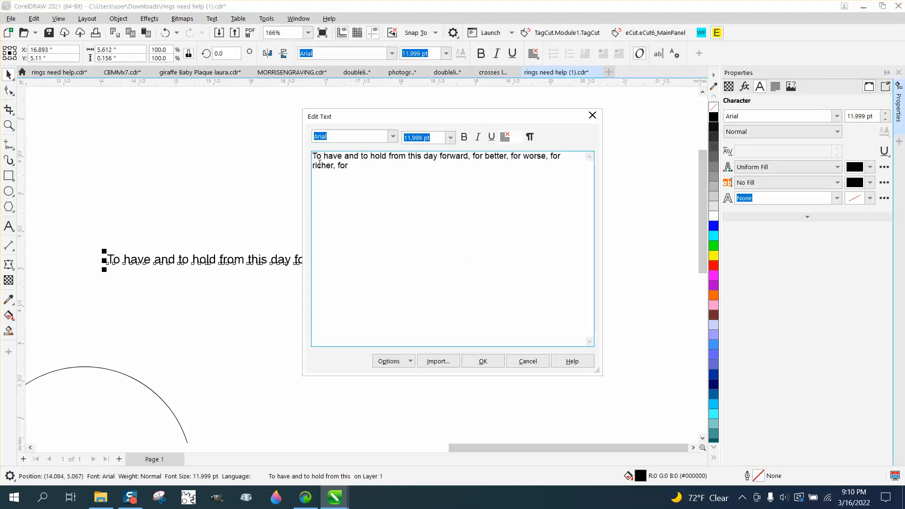
{"action": "type", "text": "..."}
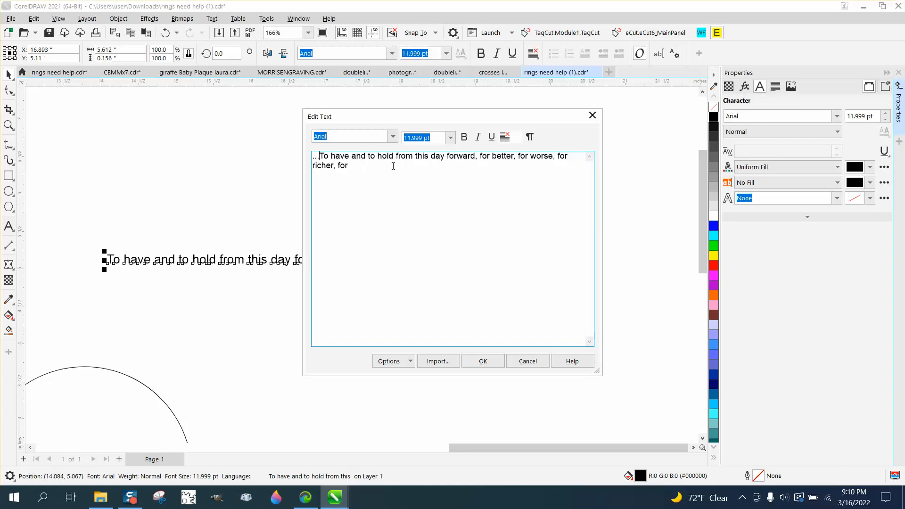
{"action": "left_click", "coordinate": [526, 152]}
{"action": "type", "text": "...."}
{"action": "left_click", "coordinate": [318, 155]}
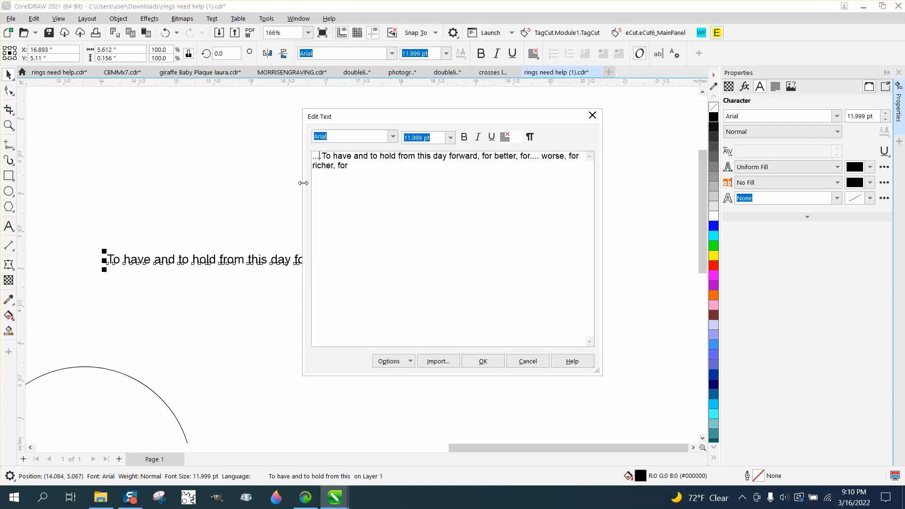
{"action": "left_click", "coordinate": [487, 361]}
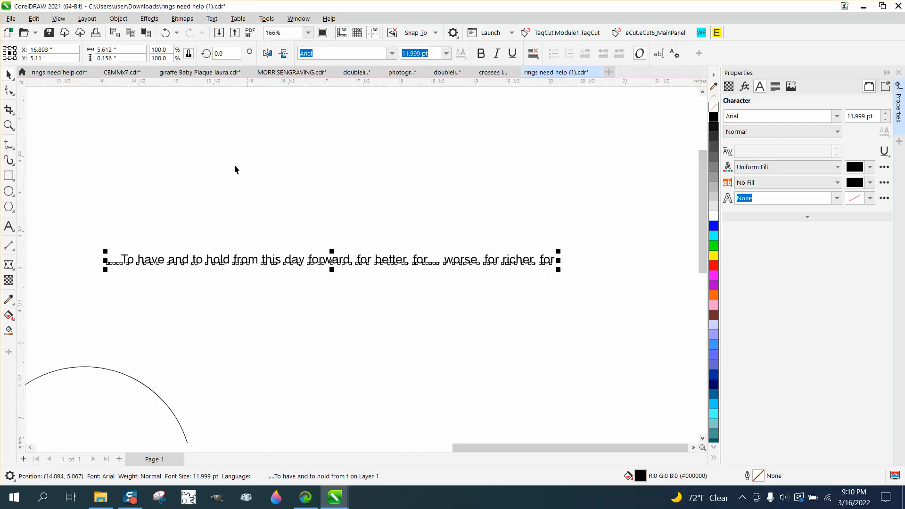
- Set the first vow line's width to 8.99 in to match the upper circle's curve length
{"action": "left_click", "coordinate": [109, 50]}
{"action": "type", "text": "8.99"}
{"action": "key", "text": "Return"}
{"action": "scroll", "coordinate": [260, 99], "scroll_direction": "down", "scroll_amount": 1}
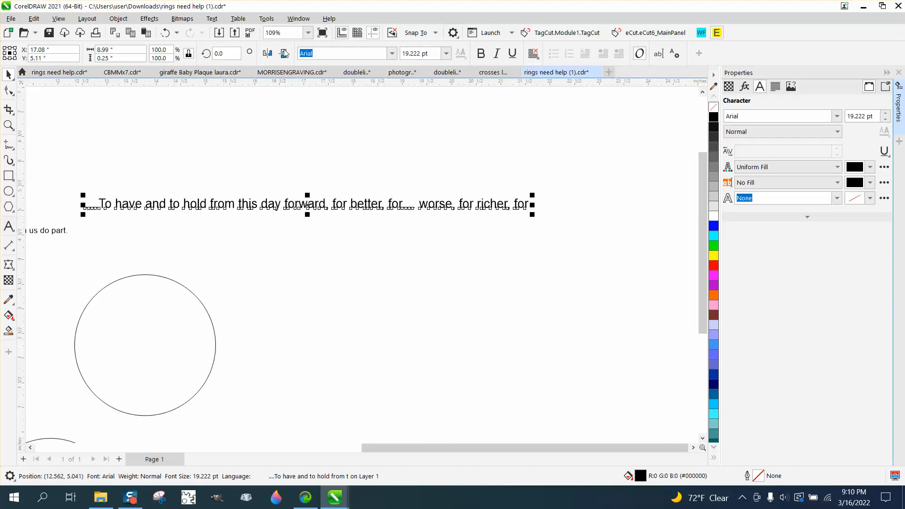
- Fit the widened first vow line around the outside of the upper circle
{"action": "left_click", "coordinate": [212, 18]}
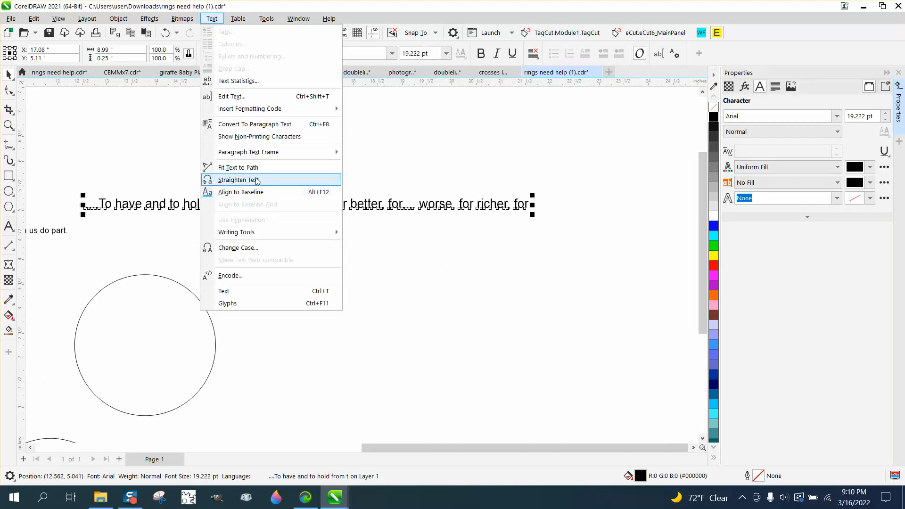
{"action": "left_click", "coordinate": [238, 168]}
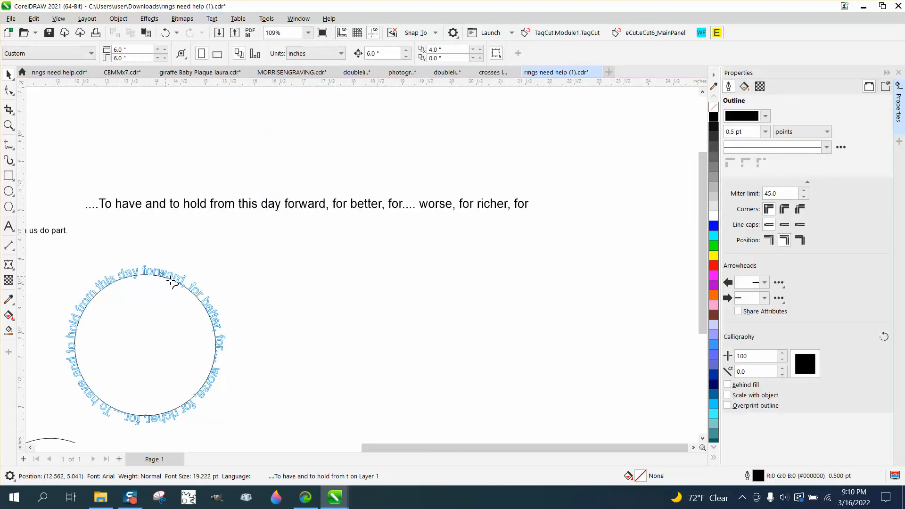
{"action": "left_click", "coordinate": [171, 284]}
{"action": "scroll", "coordinate": [255, 268], "scroll_direction": "down", "scroll_amount": 1}
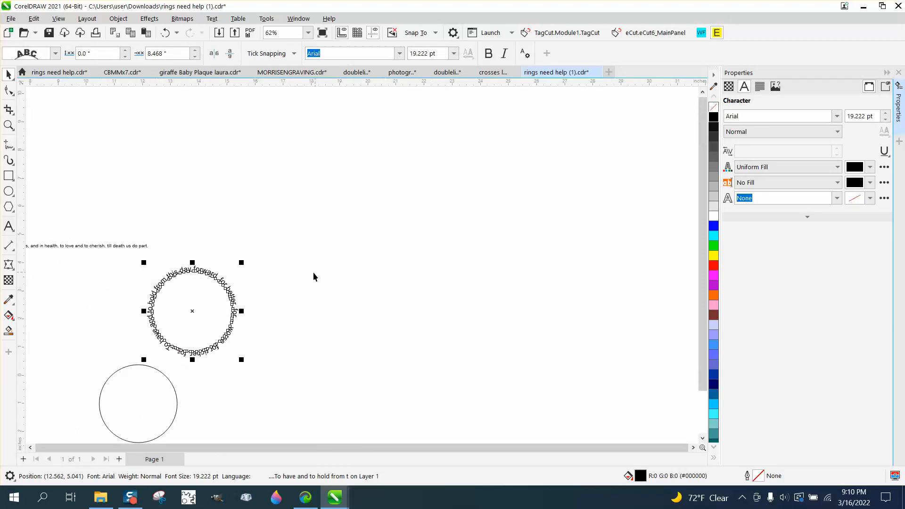
- Break the fitted text apart from the circle and split it into separate words
{"action": "left_click", "coordinate": [8, 125]}
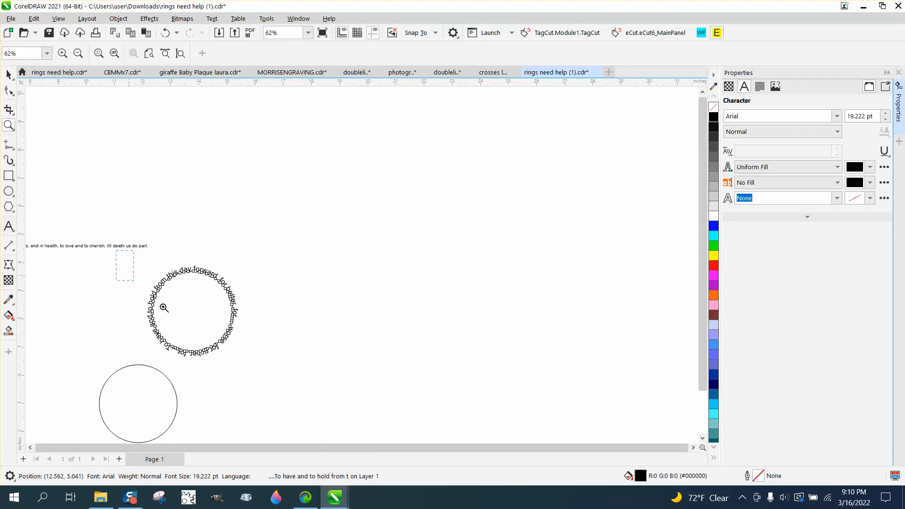
{"action": "left_click", "coordinate": [309, 363]}
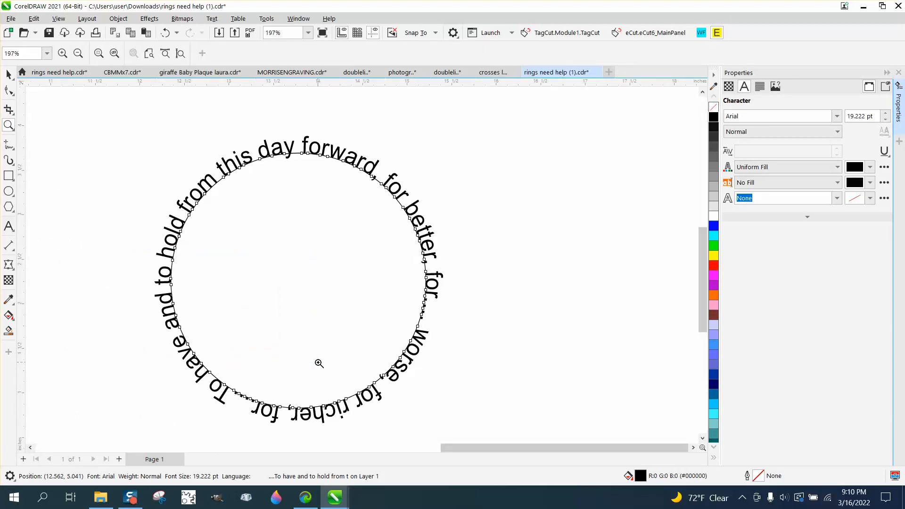
{"action": "left_click", "coordinate": [8, 74]}
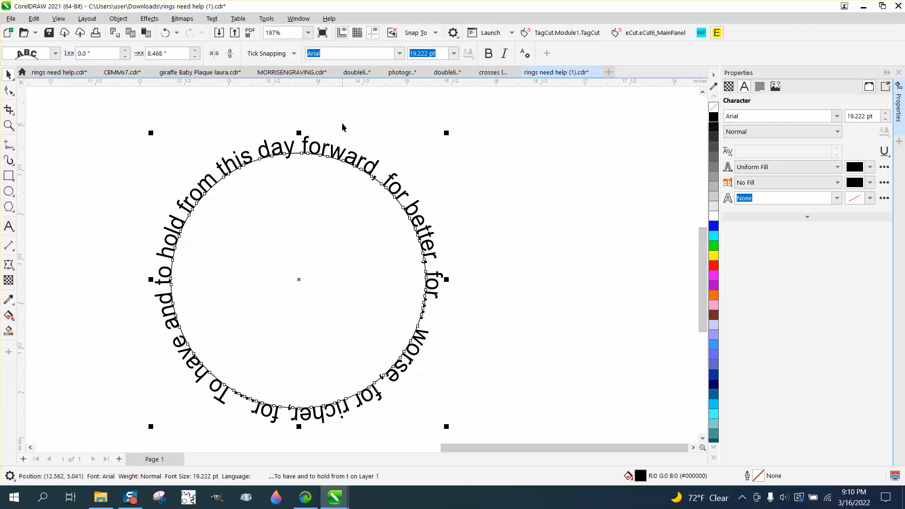
{"action": "left_click_drag", "start_coordinate": [118, 97], "coordinate": [573, 455]}
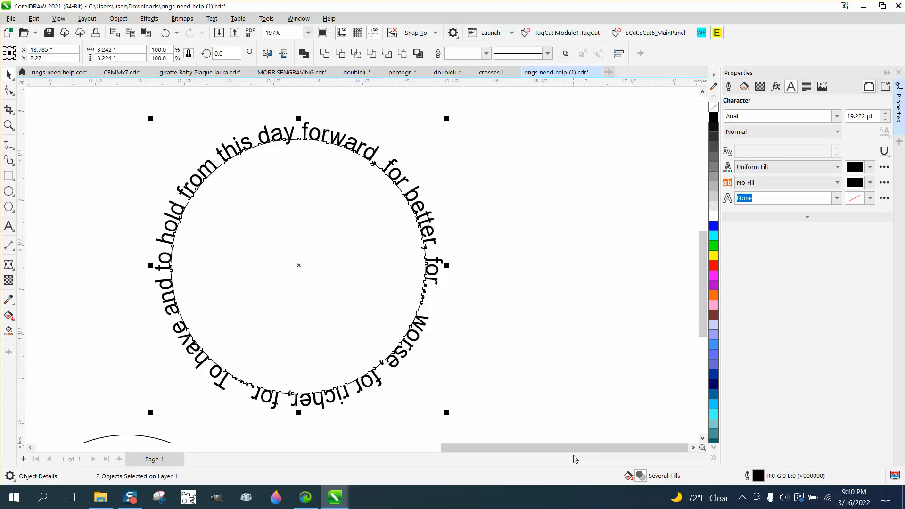
{"action": "left_click", "coordinate": [375, 404]}
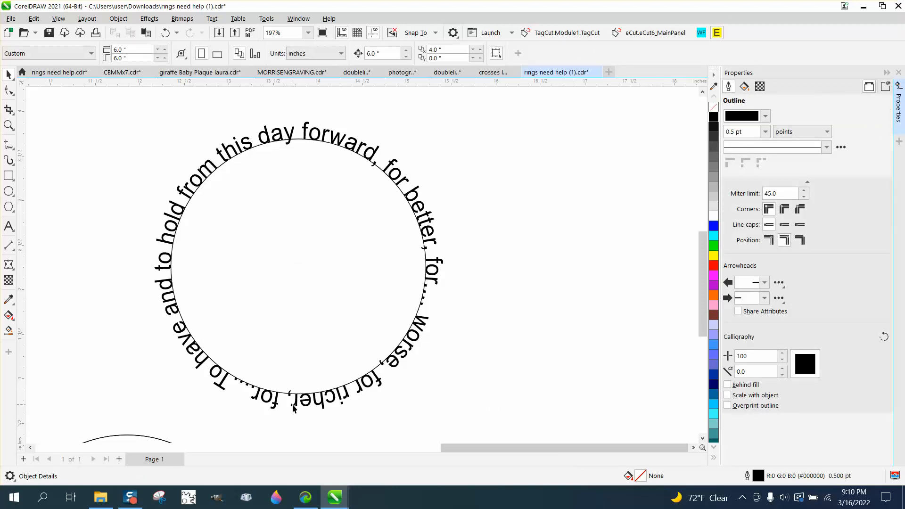
{"action": "left_click", "coordinate": [276, 403]}
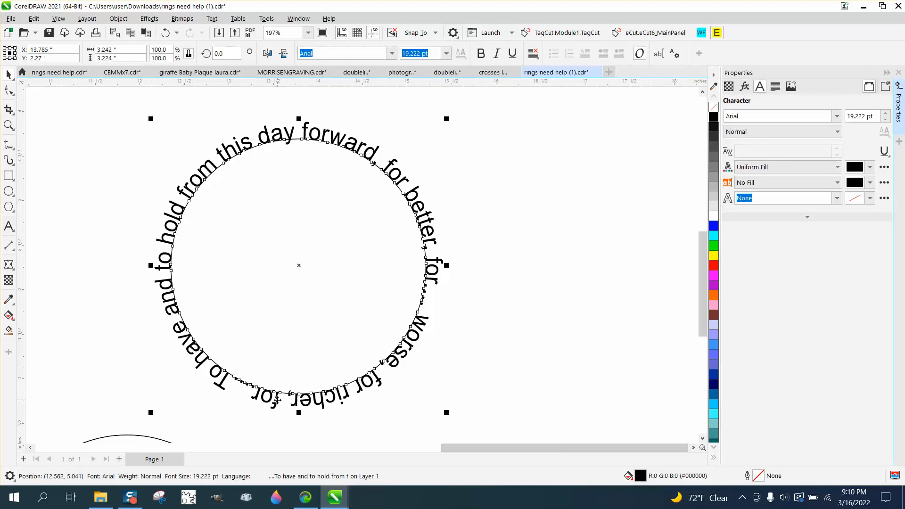
{"action": "left_click", "coordinate": [330, 425]}
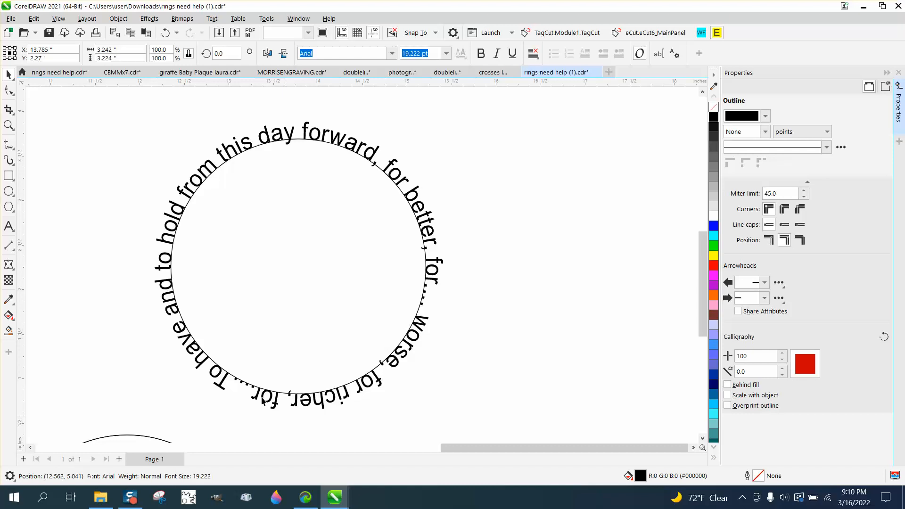
- Break the "....To" and "for...." pieces into individual characters
{"action": "left_click", "coordinate": [254, 391]}
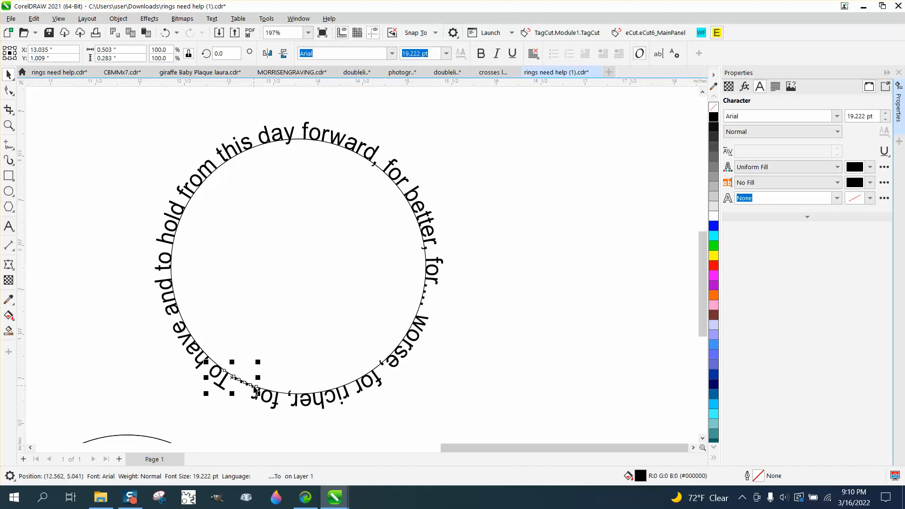
{"action": "left_click", "coordinate": [254, 387]}
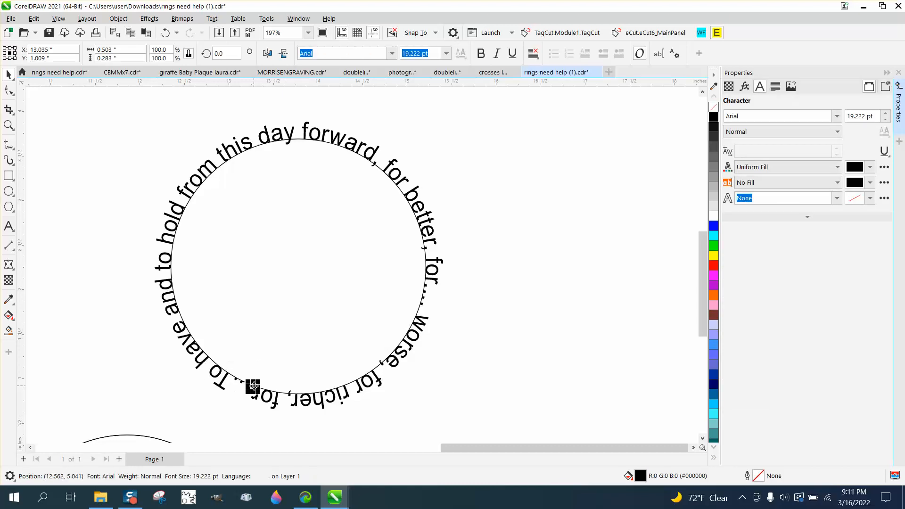
{"action": "left_click", "coordinate": [424, 299]}
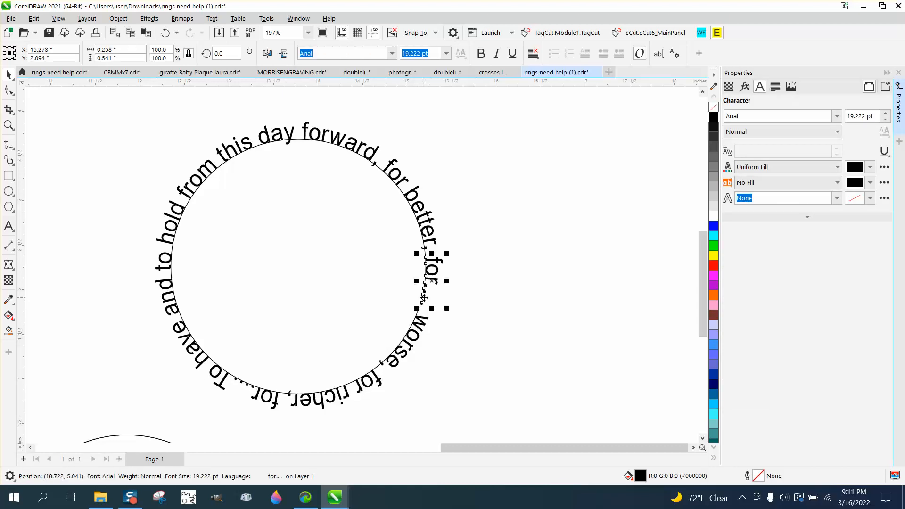
{"action": "left_click", "coordinate": [424, 299]}
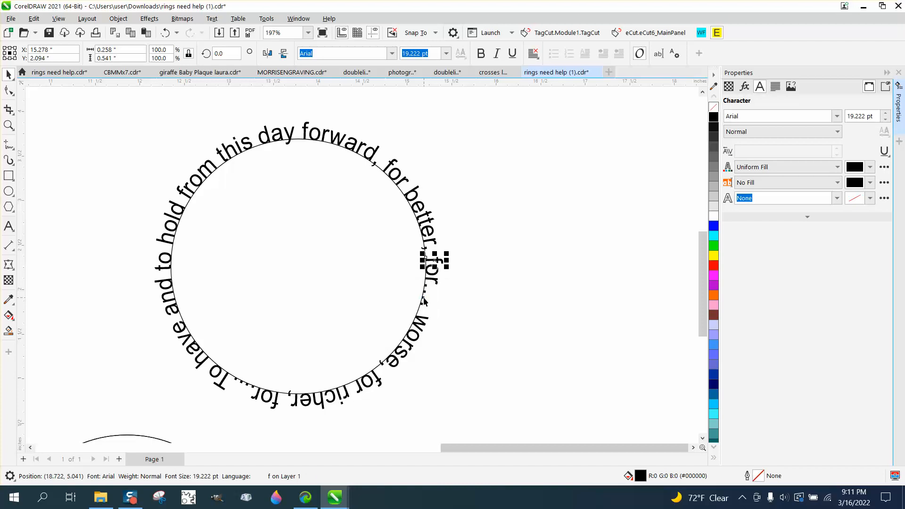
{"action": "left_click", "coordinate": [448, 298]}
- Delete the four periods between "for" and "worse" on the ring
{"action": "left_click", "coordinate": [426, 285]}
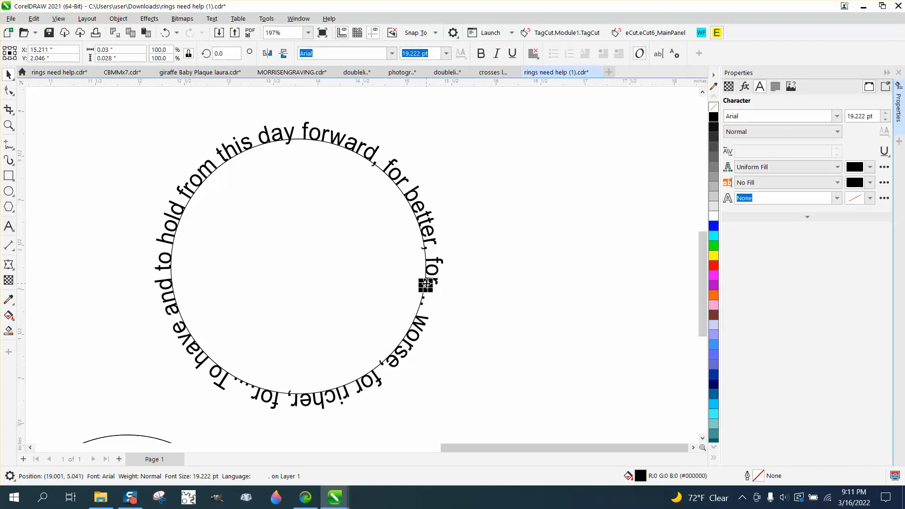
{"action": "key", "text": "Delete"}
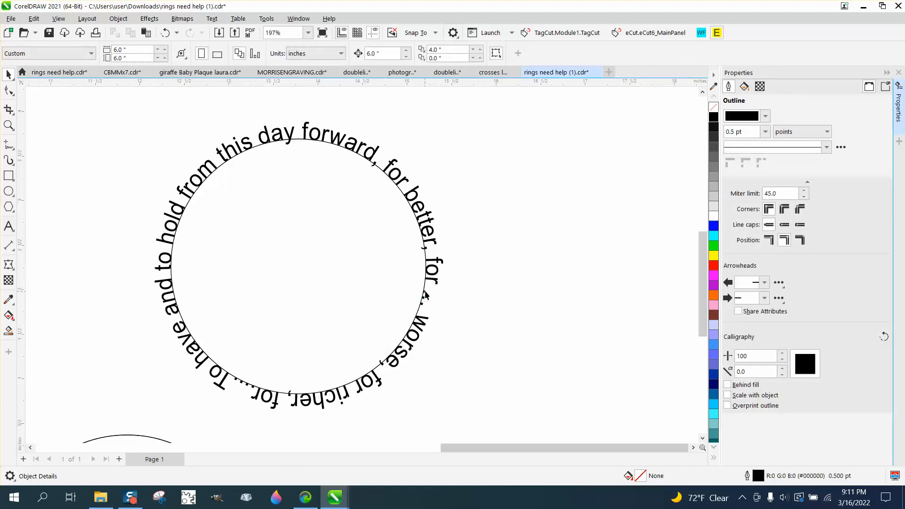
{"action": "left_click", "coordinate": [424, 290]}
{"action": "key", "text": "Delete"}
{"action": "left_click", "coordinate": [423, 297]}
{"action": "key", "text": "Delete"}
{"action": "left_click", "coordinate": [423, 303]}
{"action": "key", "text": "Delete"}
- Delete the four periods between the last "for" and "To", and remove the guide circle under the lettering
{"action": "left_click", "coordinate": [237, 380]}
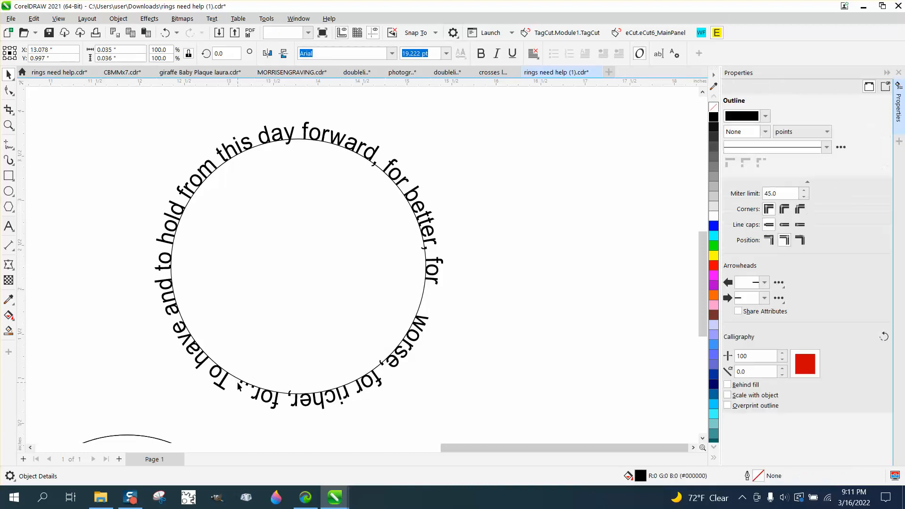
{"action": "key", "text": "Delete"}
{"action": "left_click", "coordinate": [241, 382]}
{"action": "key", "text": "Delete"}
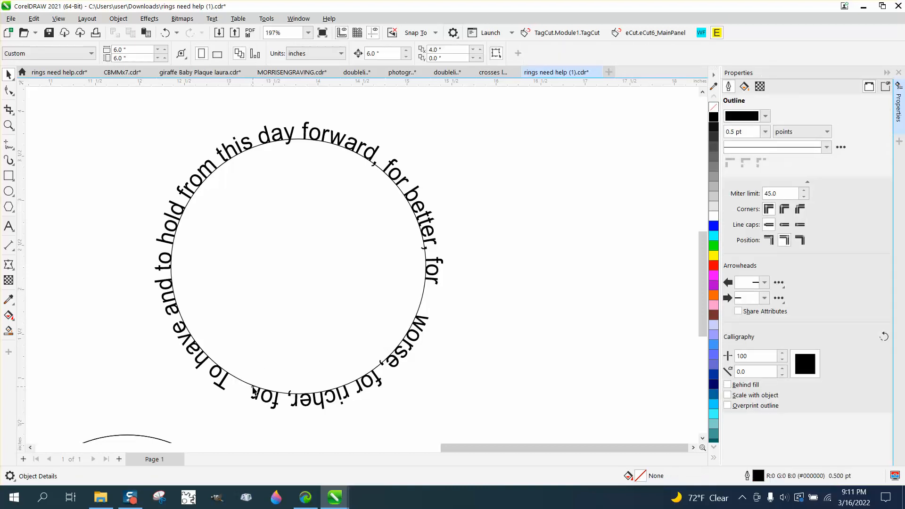
{"action": "left_click", "coordinate": [248, 386]}
{"action": "key", "text": "Delete"}
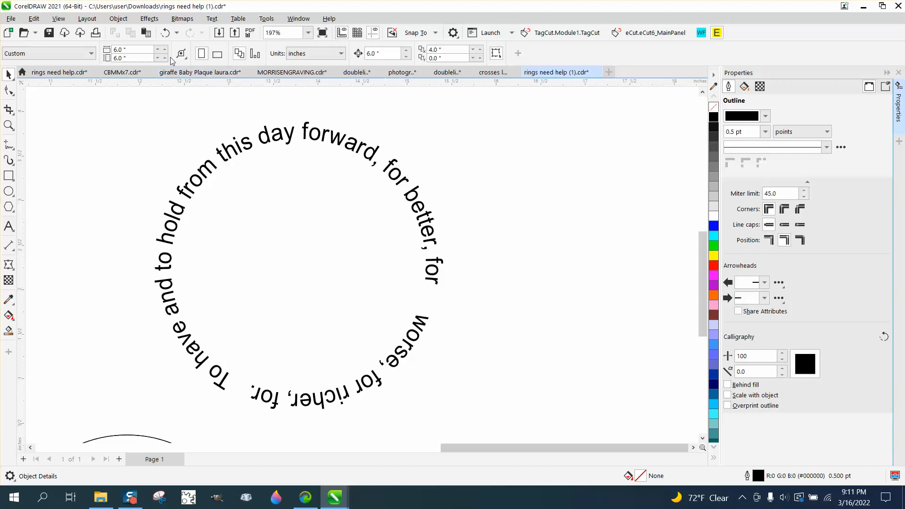
{"action": "left_click", "coordinate": [165, 33]}
{"action": "key", "text": "Delete"}
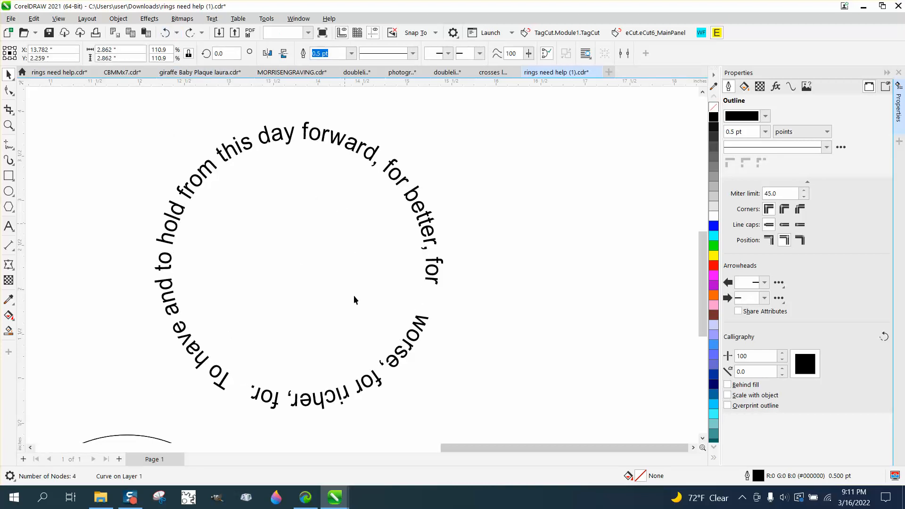
- Move the empty lower circle over the lower-right part of the lettering ring and convert it to a curve with its length shown
{"action": "scroll", "coordinate": [239, 312], "scroll_direction": "down", "scroll_amount": 3}
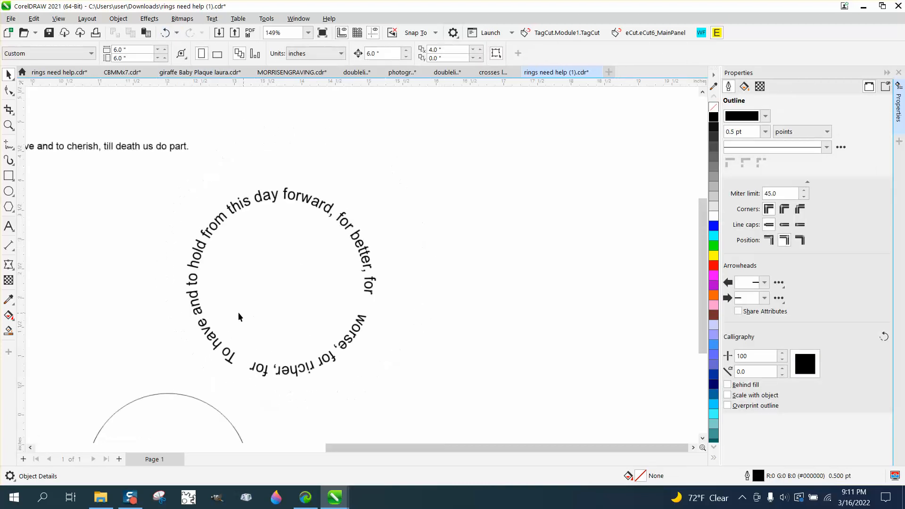
{"action": "left_click_drag", "start_coordinate": [224, 393], "coordinate": [345, 316]}
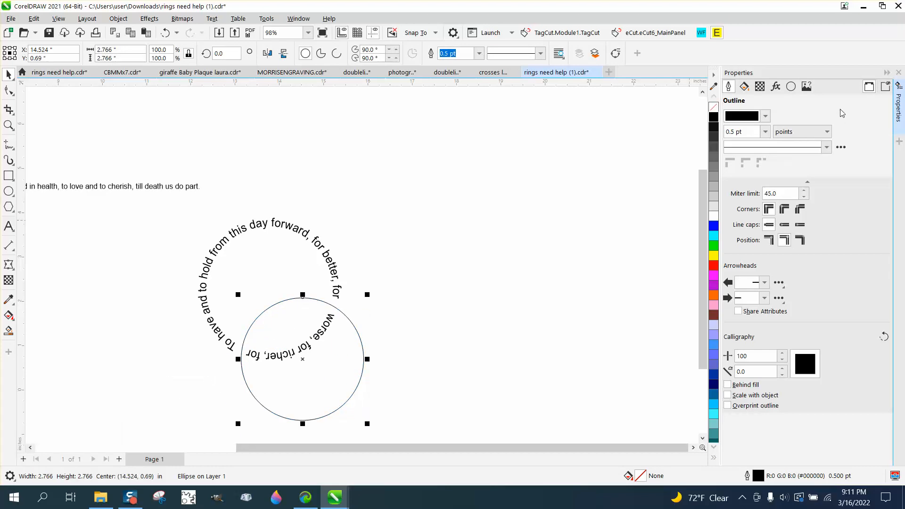
{"action": "left_click", "coordinate": [118, 18]}
{"action": "left_click", "coordinate": [156, 305]}
{"action": "left_click", "coordinate": [792, 87]}
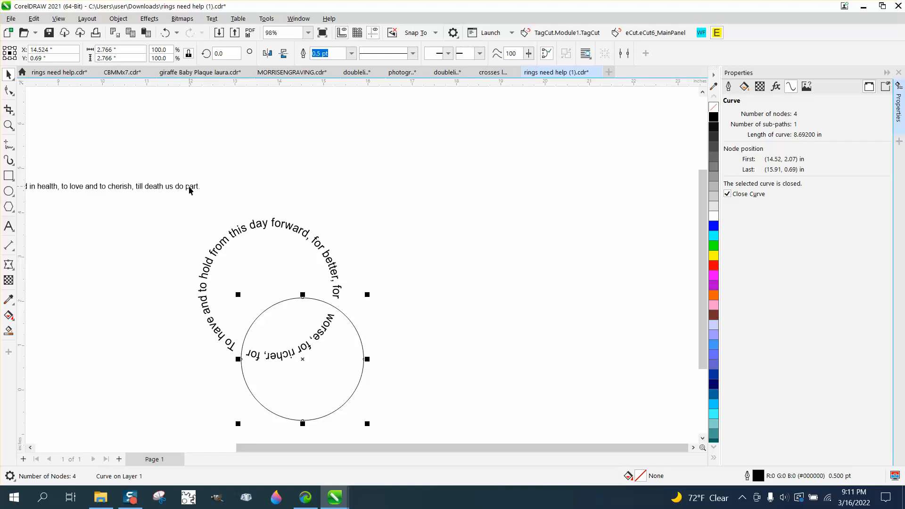
- Move the "poorer, in sickness" text line to just above the lettering ring
{"action": "left_click_drag", "start_coordinate": [190, 190], "coordinate": [435, 182]}
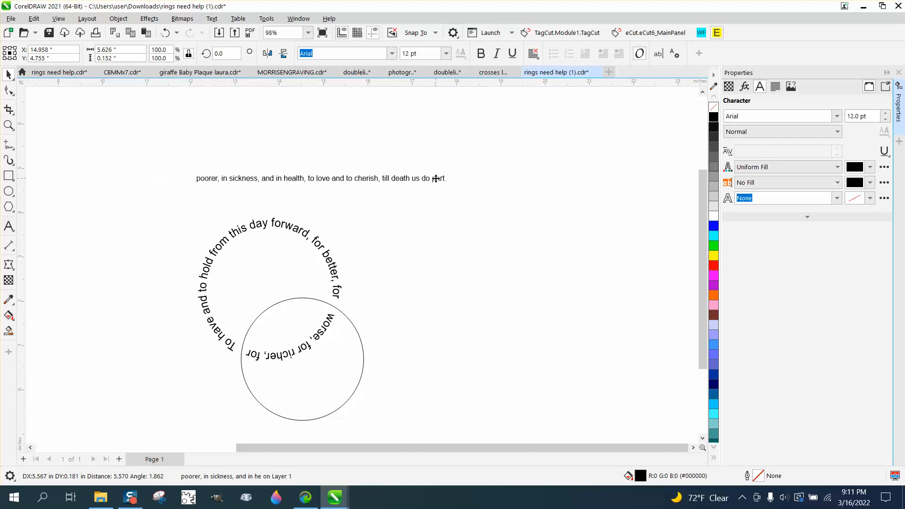
{"action": "left_click", "coordinate": [130, 48]}
{"action": "type", "text": "8."}
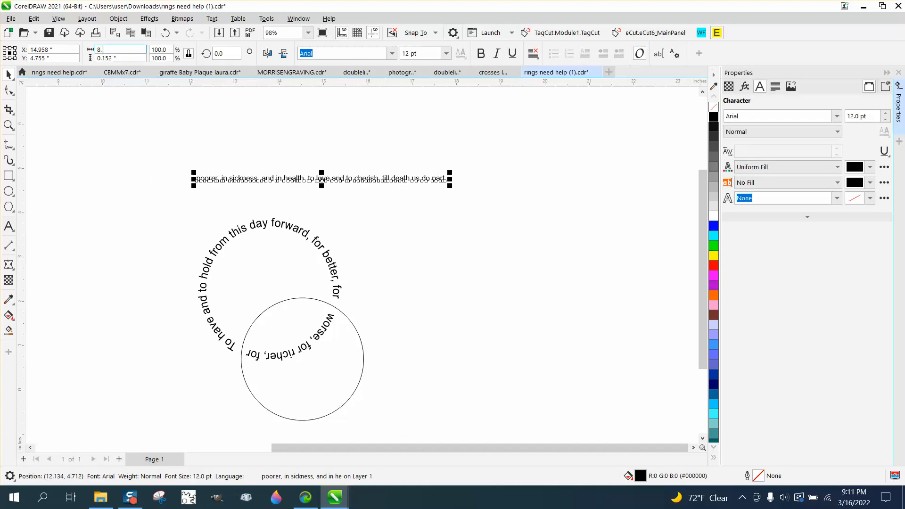
{"action": "type", "text": "69"}
{"action": "key", "text": "Return"}
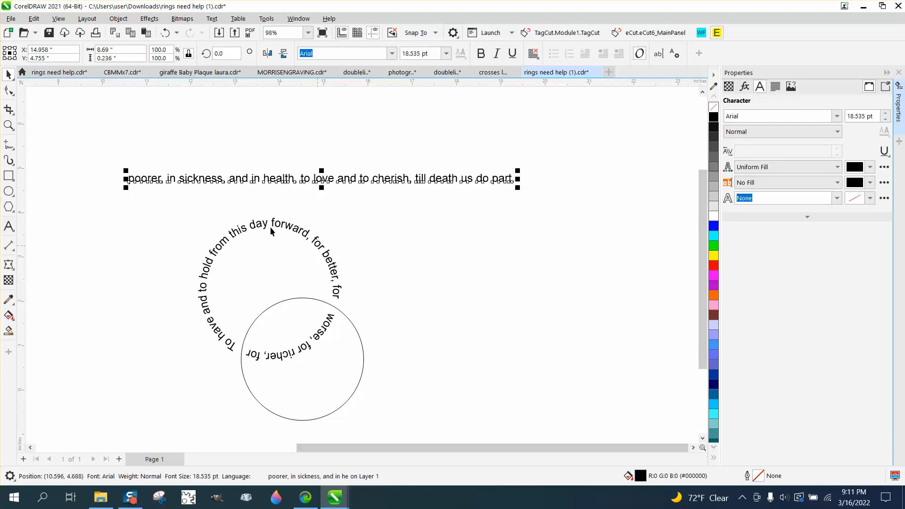
{"action": "left_click", "coordinate": [149, 199]}
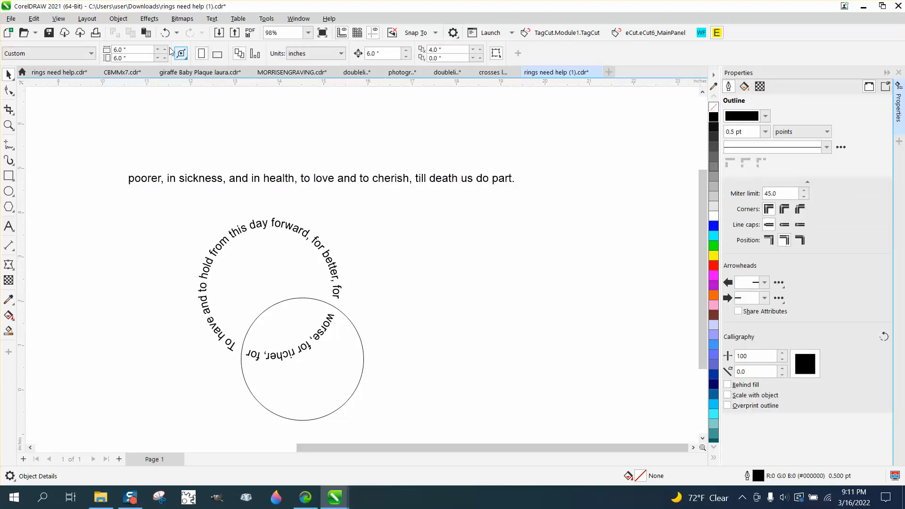
{"action": "left_click", "coordinate": [165, 33]}
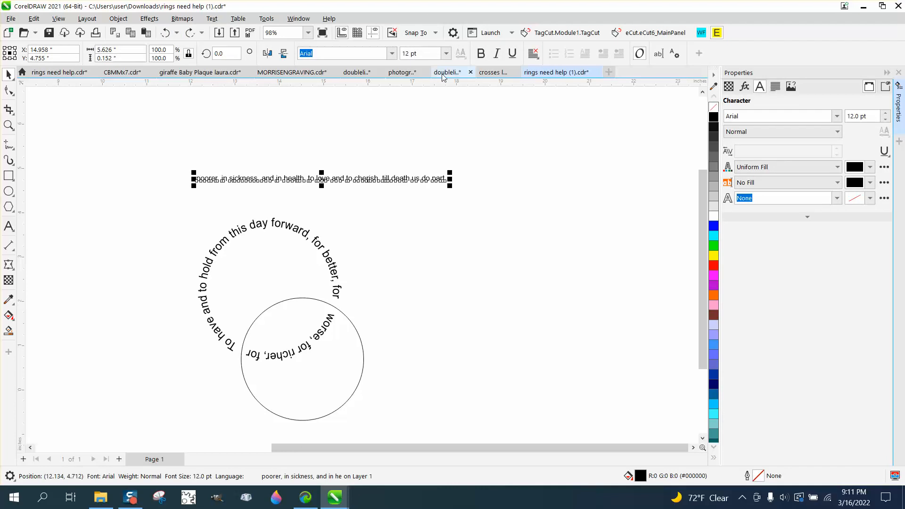
- Add four periods at the beginning of the "poorer, in sickness" text line
{"action": "key", "text": "ctrl+shift+t"}
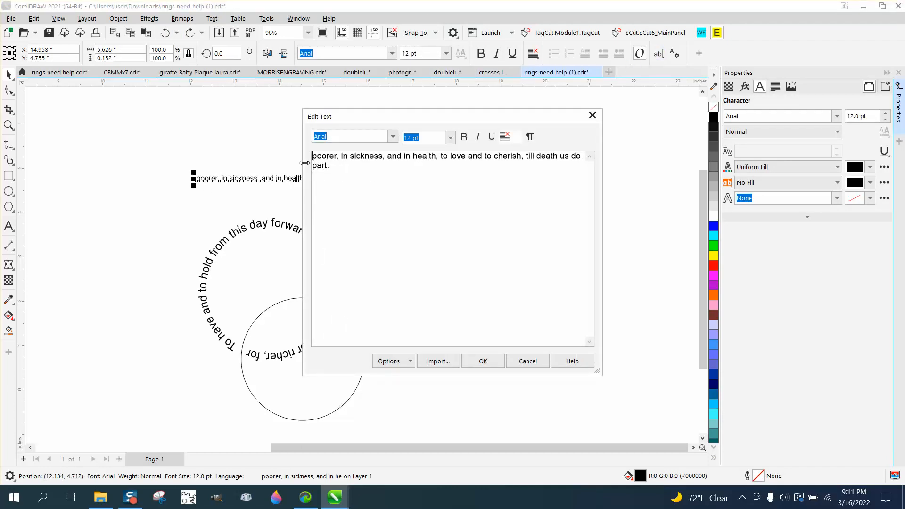
{"action": "type", "text": "..."}
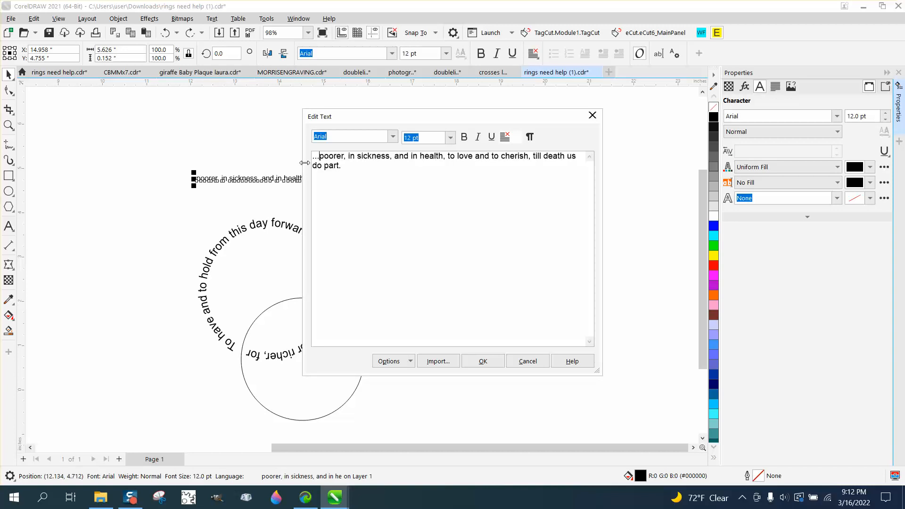
{"action": "type", "text": "."}
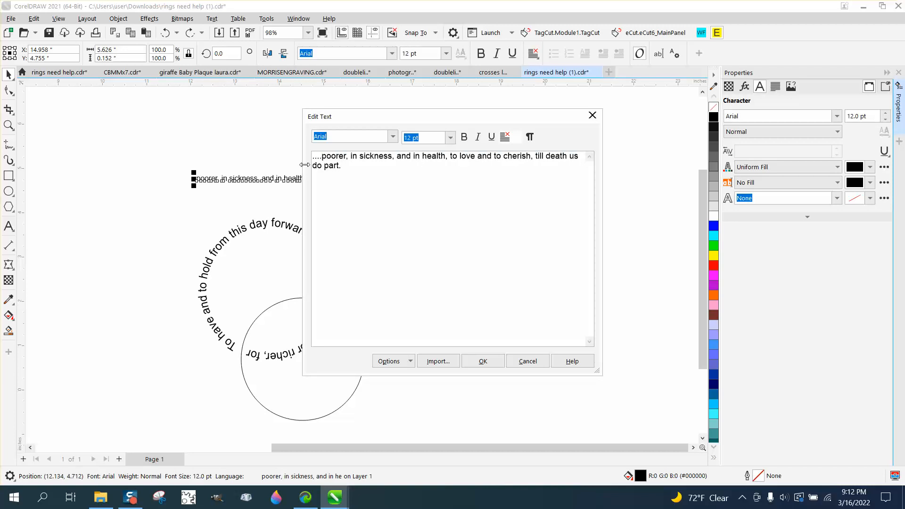
{"action": "left_click", "coordinate": [484, 363]}
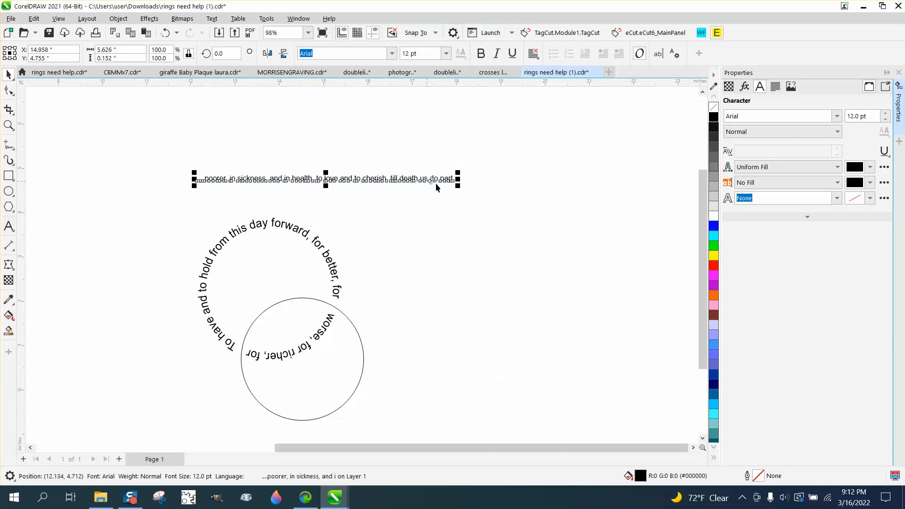
- Check the empty circle's curve length and set the "....poorer" text line's width to 8.69 inches to match
{"action": "left_click", "coordinate": [344, 313]}
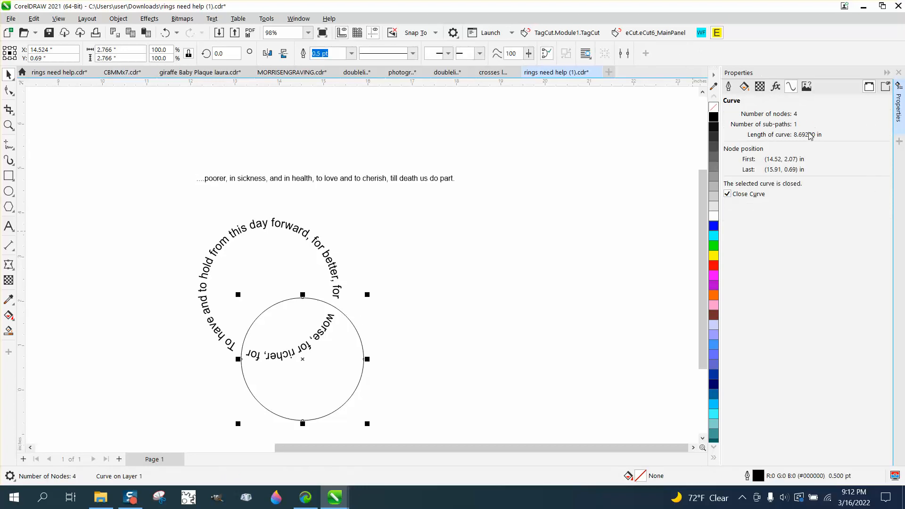
{"action": "left_click", "coordinate": [251, 180]}
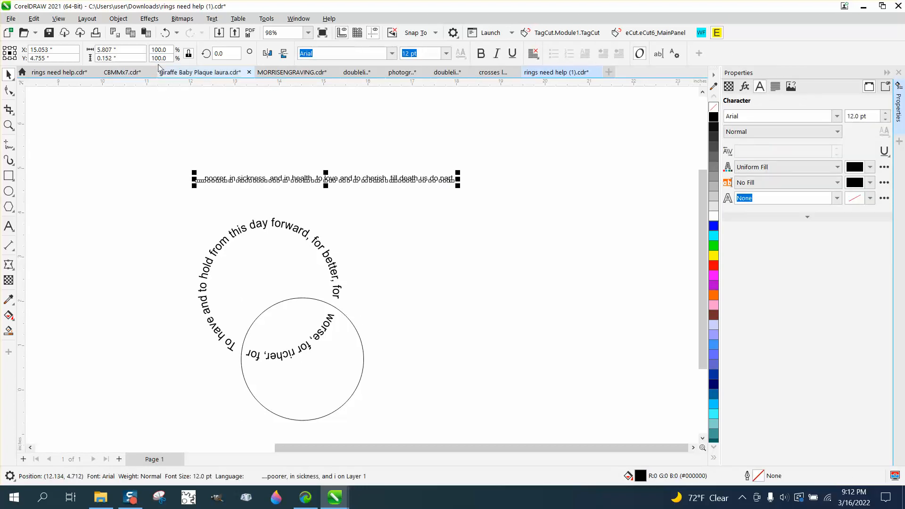
{"action": "left_click", "coordinate": [121, 50]}
{"action": "type", "text": "8.6"}
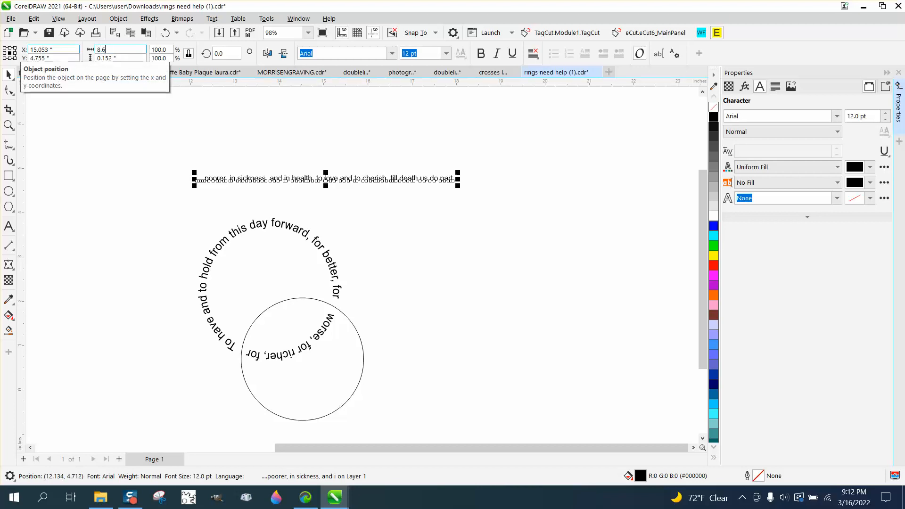
{"action": "type", "text": "9"}
{"action": "key", "text": "Return"}
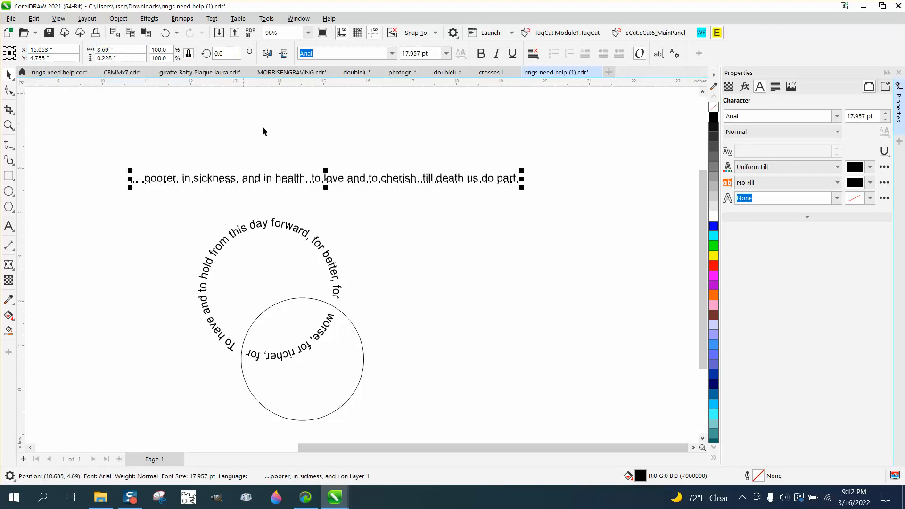
- Move the empty circle 6 inches to the right, clear of the lettering ring, and shift the text line above it
{"action": "left_click", "coordinate": [302, 231]}
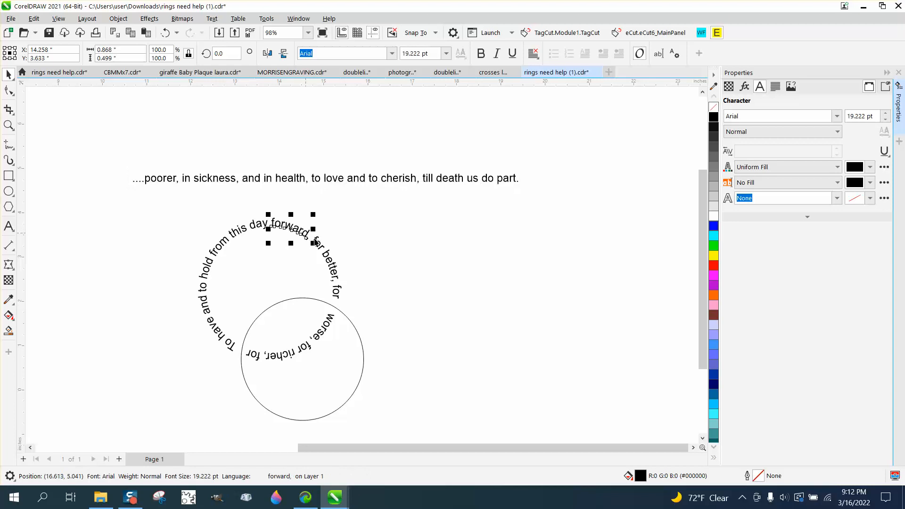
{"action": "left_click", "coordinate": [353, 326]}
{"action": "key", "text": "Right"}
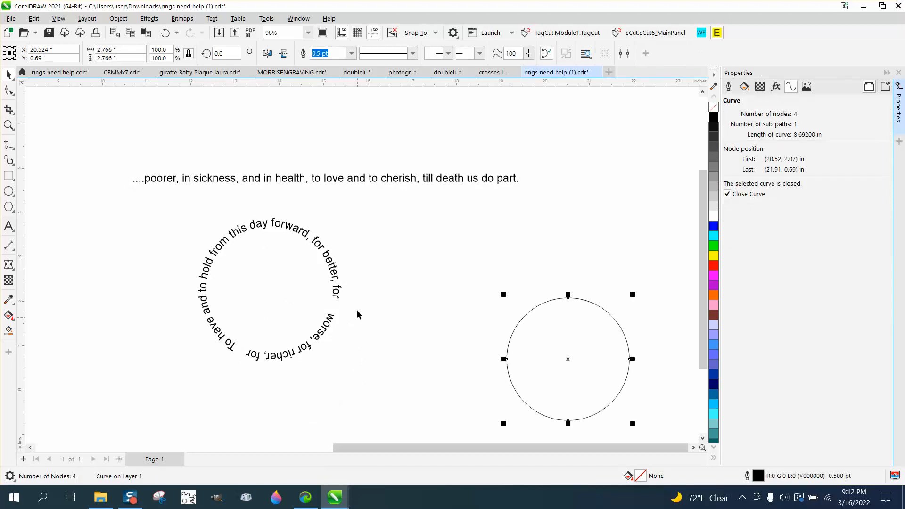
{"action": "left_click_drag", "start_coordinate": [399, 188], "coordinate": [589, 191]}
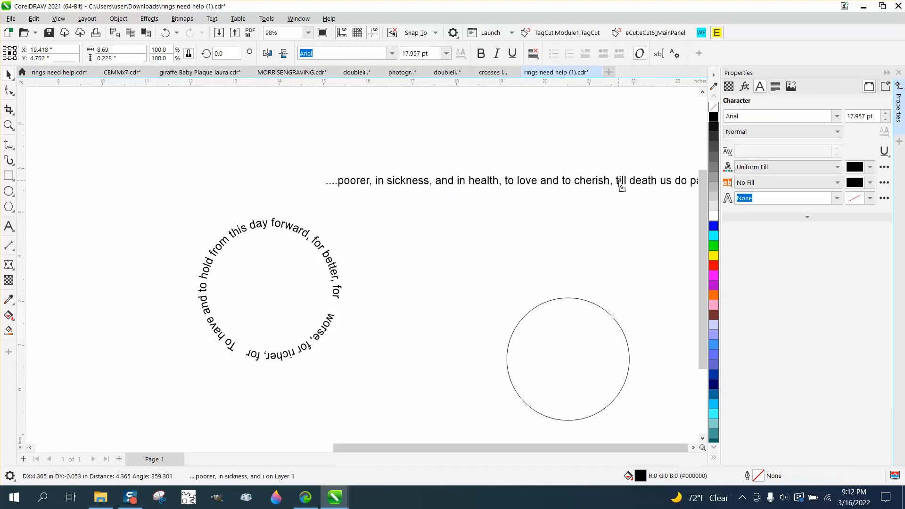
- Fit the "....poorer, in sickness" text line to the outside of the empty circle
{"action": "left_click", "coordinate": [211, 18]}
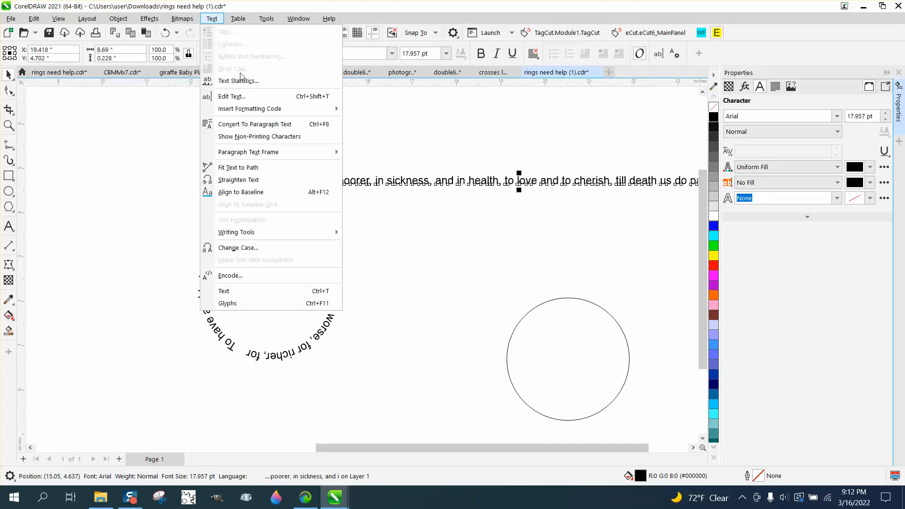
{"action": "left_click", "coordinate": [248, 167]}
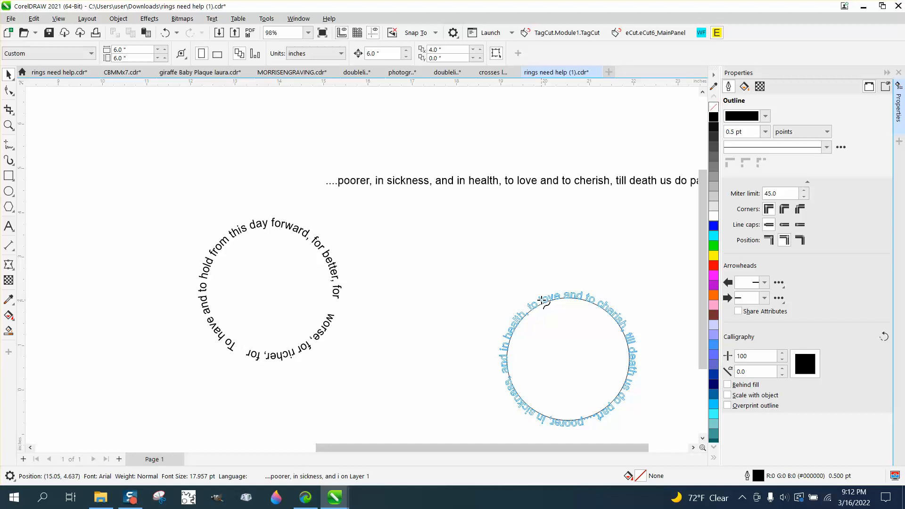
{"action": "left_click", "coordinate": [540, 300]}
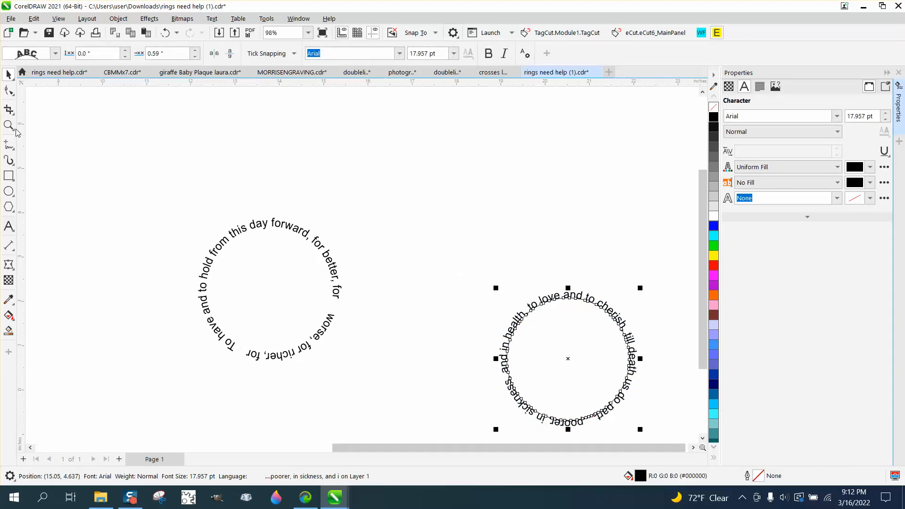
- Break the fitted "....poorer" text apart from its guide circle and into separate words
{"action": "left_click", "coordinate": [10, 126]}
{"action": "left_click_drag", "start_coordinate": [474, 277], "coordinate": [670, 421]}
{"action": "left_click", "coordinate": [9, 74]}
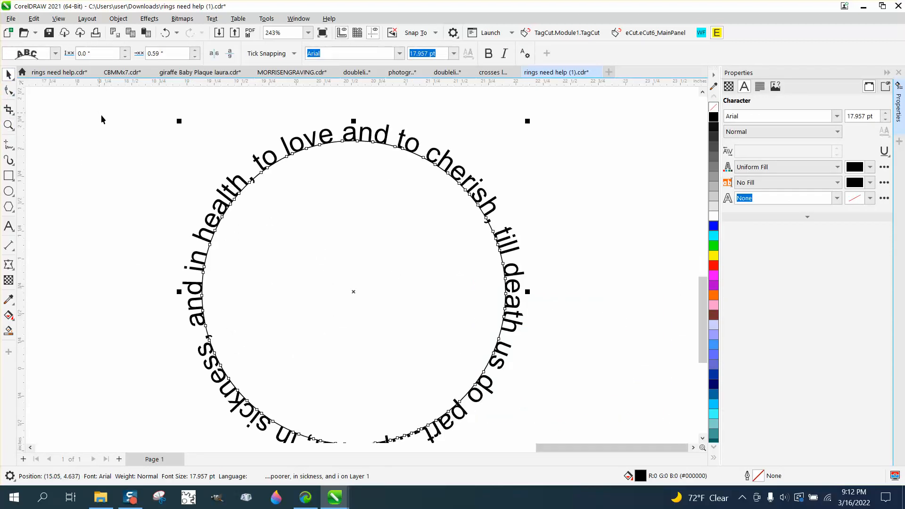
{"action": "scroll", "coordinate": [102, 119], "scroll_direction": "down", "scroll_amount": 1}
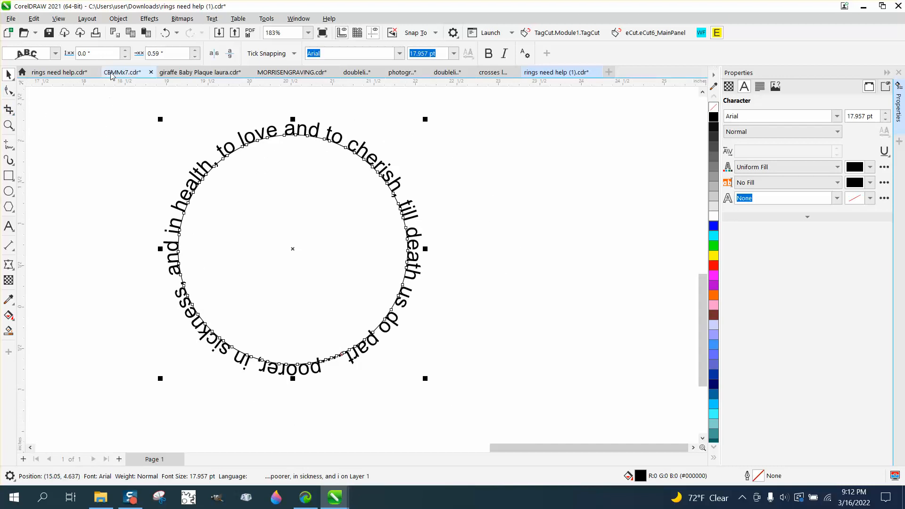
{"action": "left_click", "coordinate": [118, 18]}
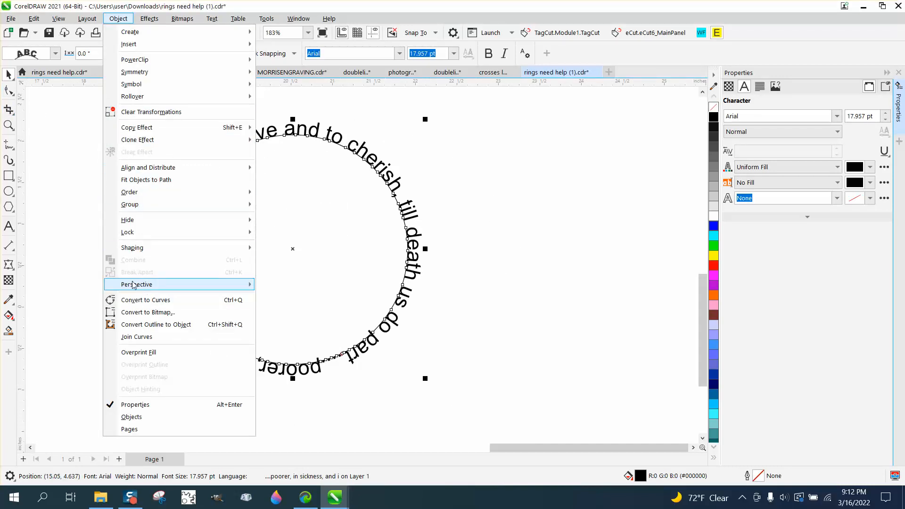
{"action": "left_click", "coordinate": [78, 284]}
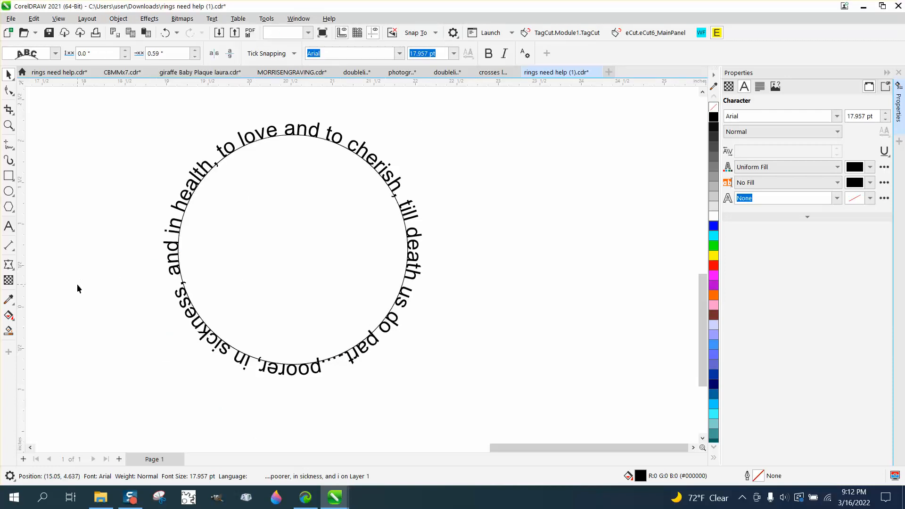
{"action": "left_click", "coordinate": [187, 206]}
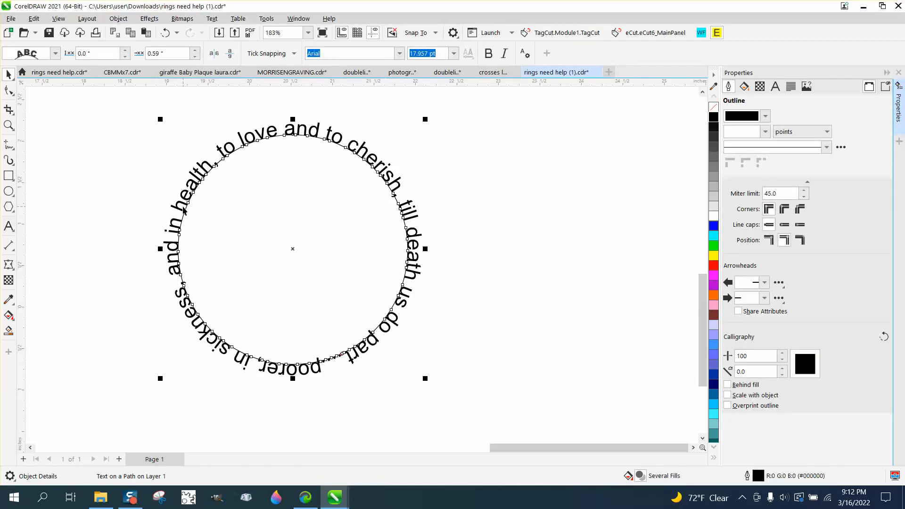
{"action": "left_click", "coordinate": [185, 207]}
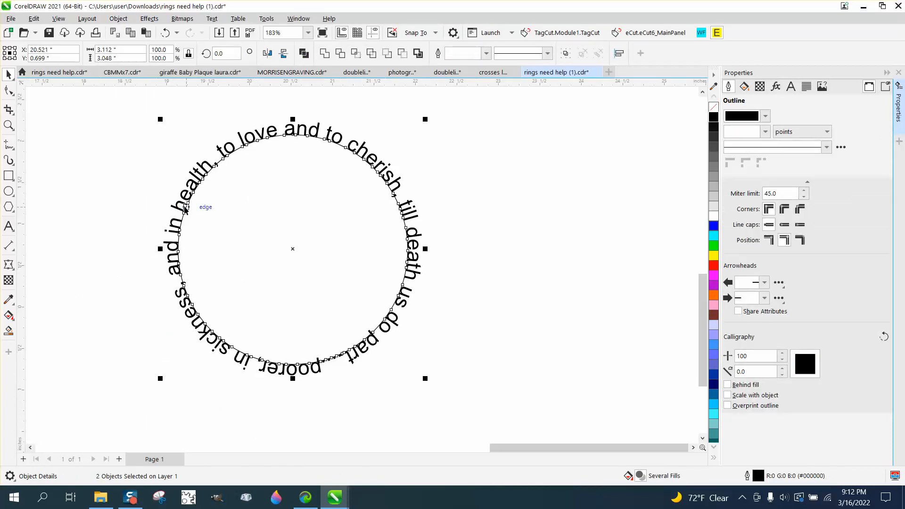
{"action": "left_click", "coordinate": [336, 357]}
{"action": "left_click", "coordinate": [351, 364]}
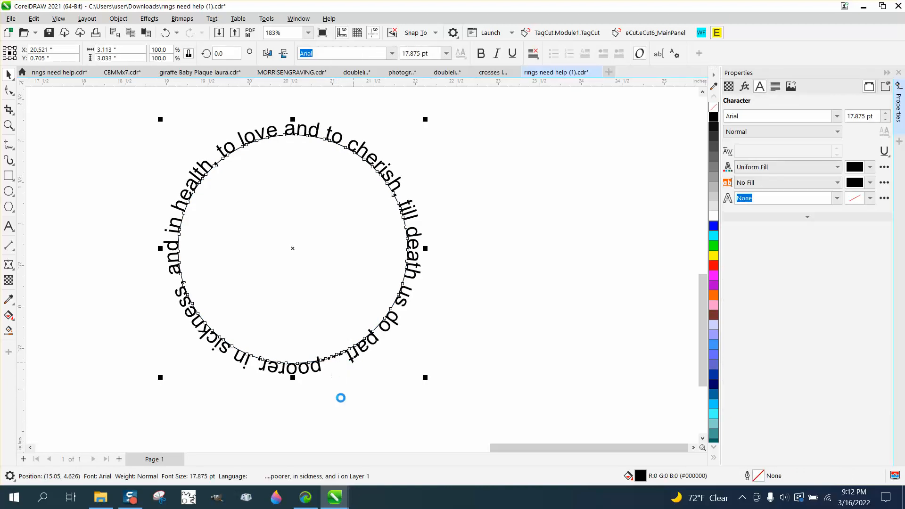
{"action": "left_click", "coordinate": [343, 375]}
{"action": "left_click", "coordinate": [342, 362]}
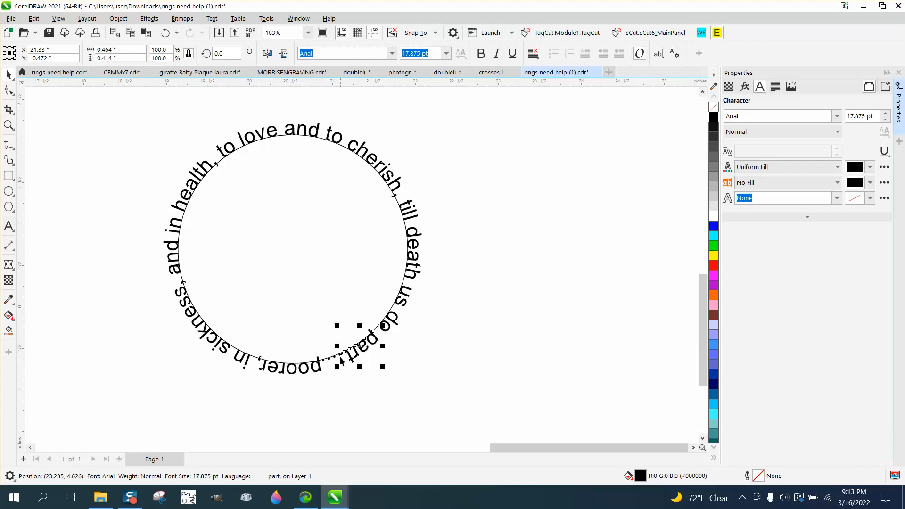
- Move the guide circle 6 inches to the right, away from the second lettering ring
{"action": "left_click", "coordinate": [377, 382]}
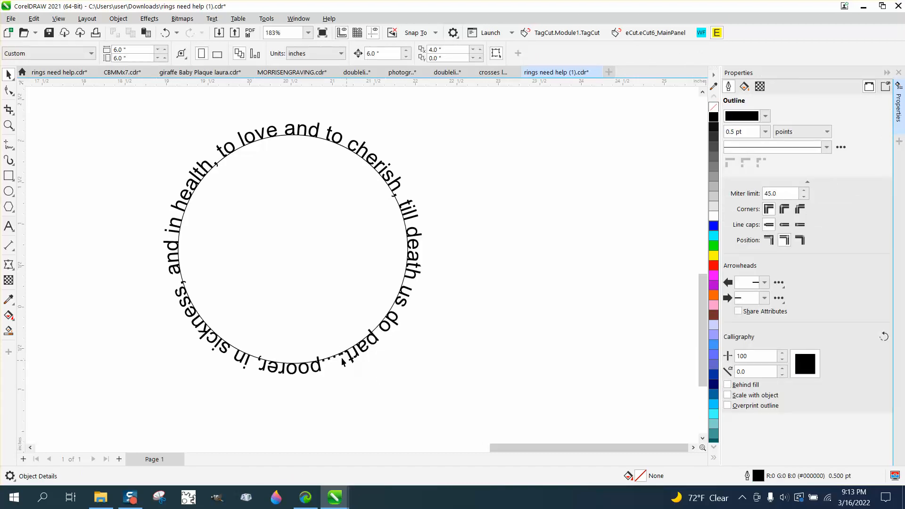
{"action": "left_click", "coordinate": [340, 354]}
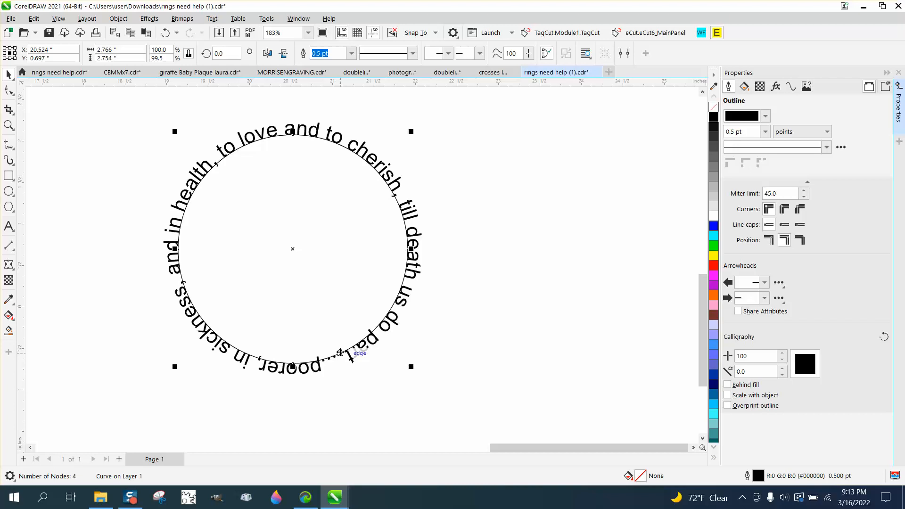
{"action": "key", "text": "Right"}
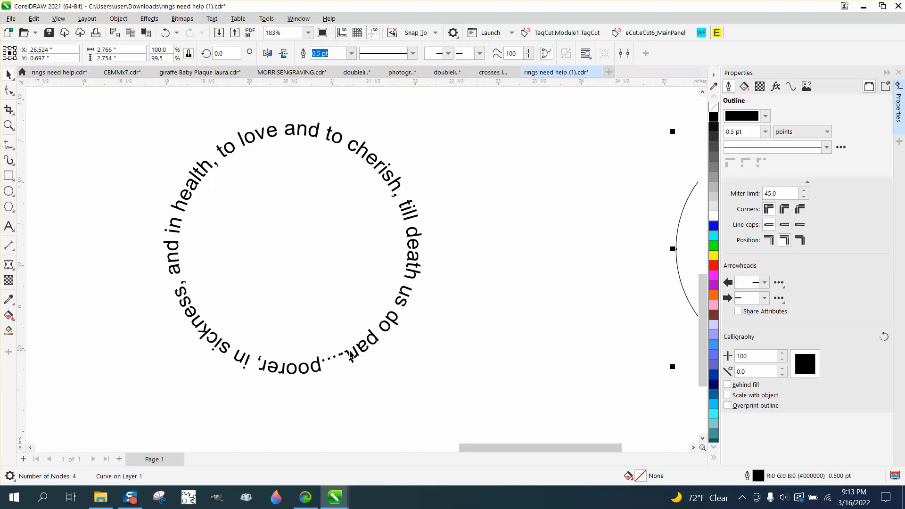
- Break the words around the gap into single characters and delete the periods between "part" and "poorer"
{"action": "left_click", "coordinate": [336, 357]}
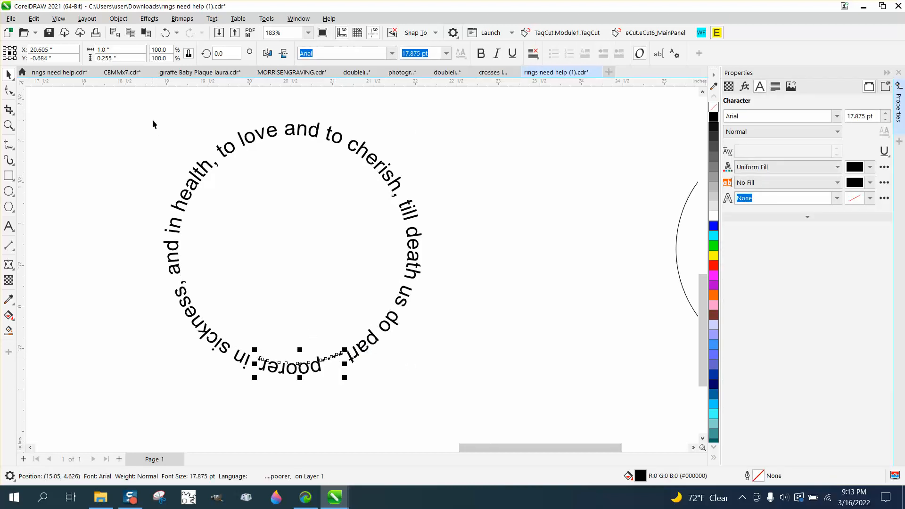
{"action": "left_click", "coordinate": [341, 375]}
{"action": "left_click", "coordinate": [341, 356]}
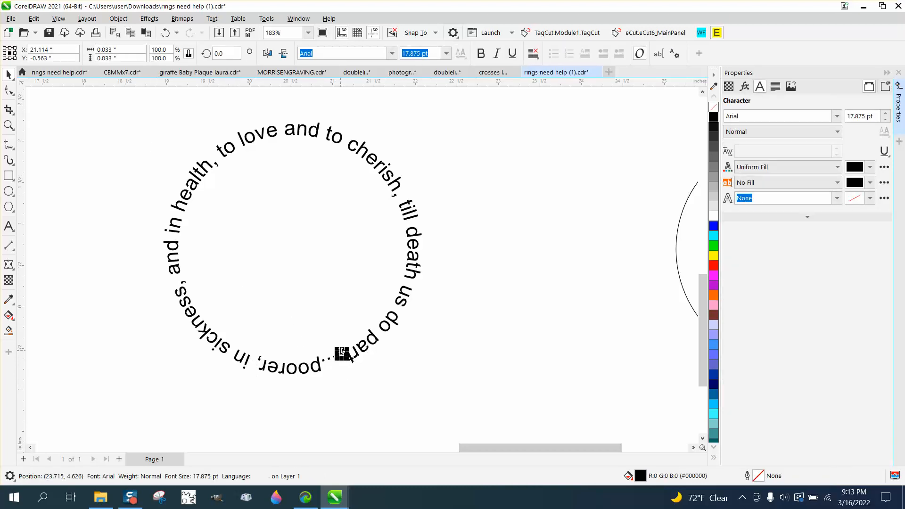
{"action": "left_click", "coordinate": [340, 357]}
{"action": "left_click", "coordinate": [340, 358]}
{"action": "left_click", "coordinate": [340, 358]}
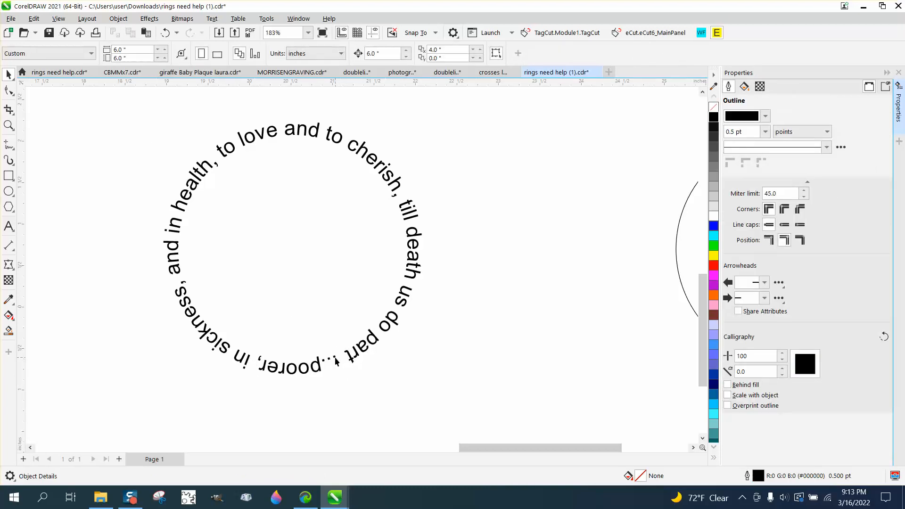
{"action": "left_click", "coordinate": [333, 361]}
{"action": "left_click", "coordinate": [333, 361]}
{"action": "left_click", "coordinate": [329, 360]}
{"action": "key", "text": "Delete"}
{"action": "left_click", "coordinate": [323, 361]}
{"action": "key", "text": "Delete"}
{"action": "scroll", "coordinate": [349, 367], "scroll_direction": "down", "scroll_amount": 1}
{"action": "scroll", "coordinate": [349, 371], "scroll_direction": "down", "scroll_amount": 4}
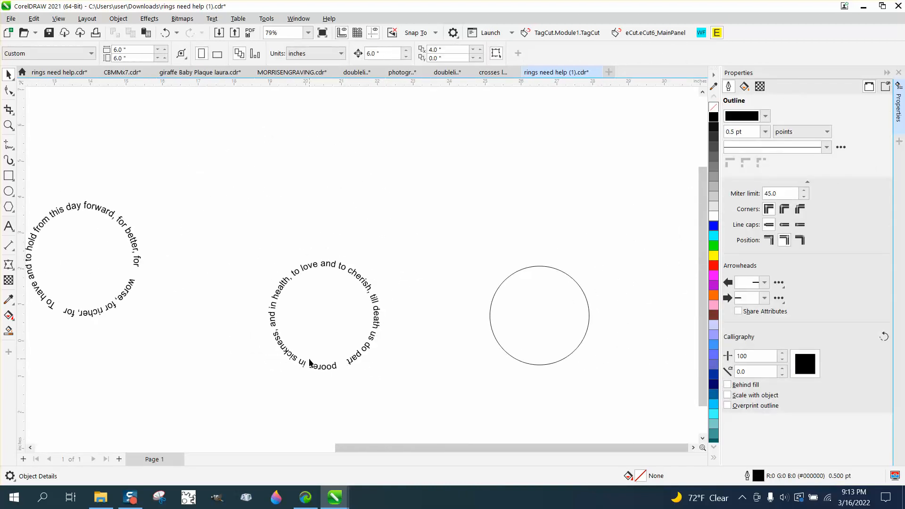
- Try moving the ungrouped second lettering ring 6 inches left over the first and "cherish," back right, and undo both moves
{"action": "left_click", "coordinate": [8, 74]}
{"action": "left_click_drag", "start_coordinate": [429, 401], "coordinate": [430, 395]}
{"action": "key", "text": "shift+Left"}
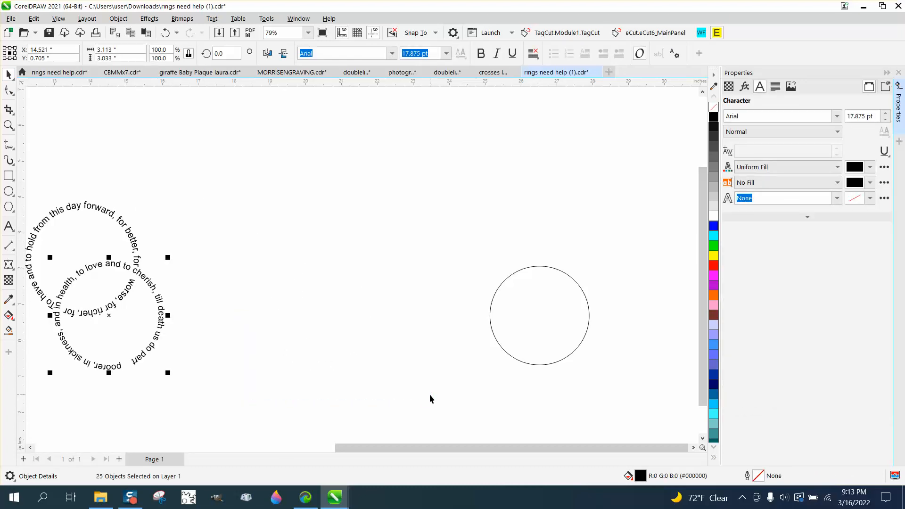
{"action": "left_click", "coordinate": [292, 343]}
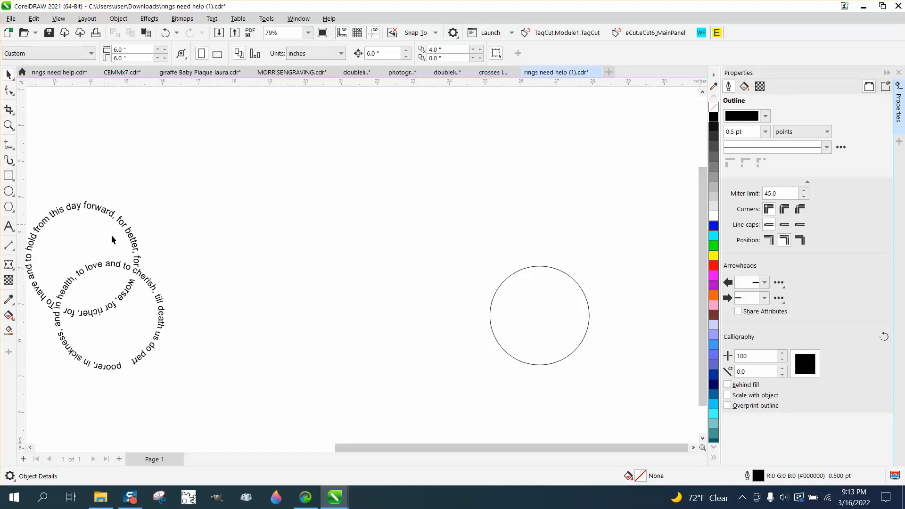
{"action": "left_click", "coordinate": [149, 283]}
{"action": "key", "text": "shift+Right"}
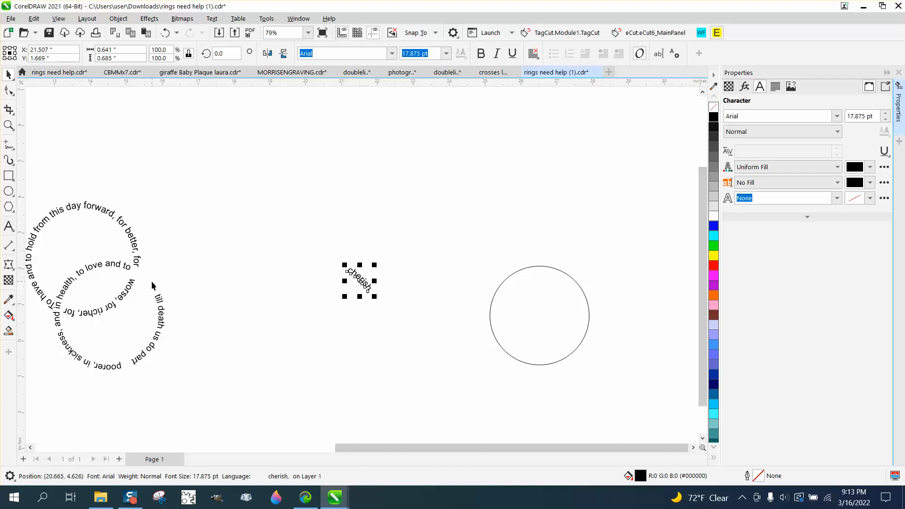
{"action": "left_click", "coordinate": [165, 33]}
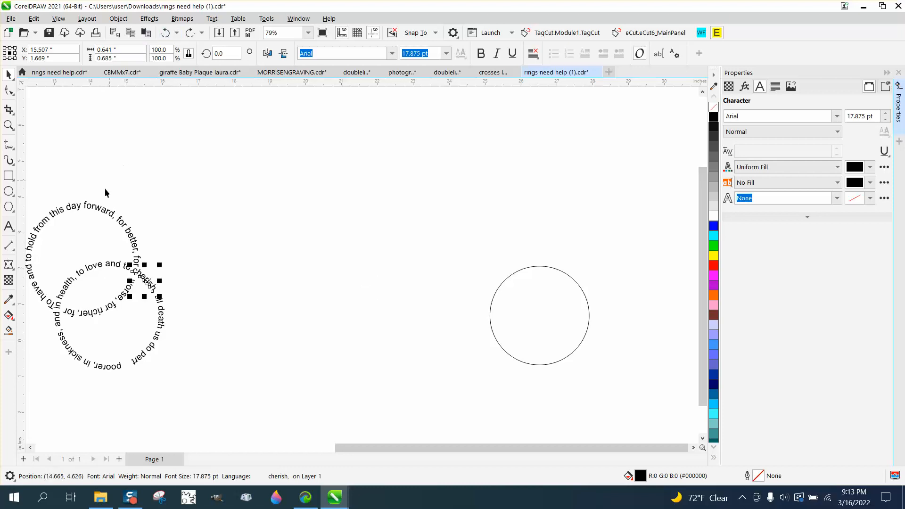
{"action": "left_click", "coordinate": [165, 32]}
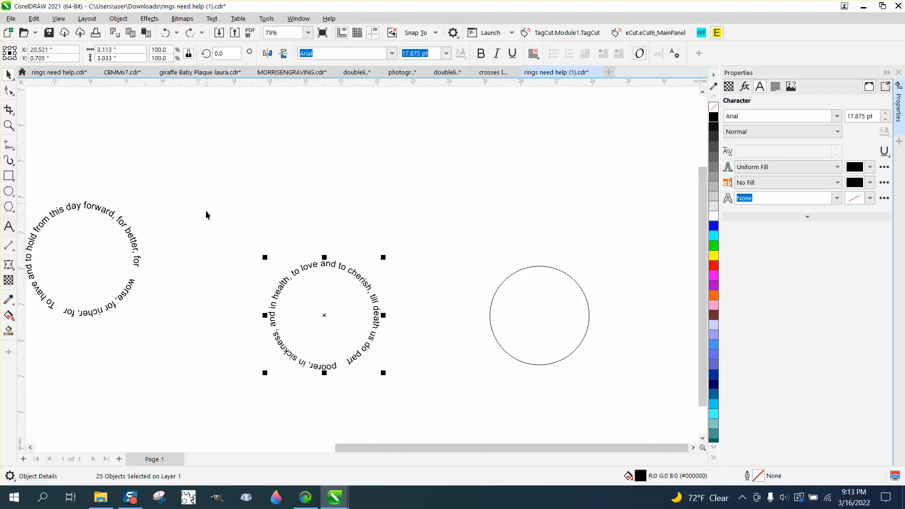
- Group all the lettering pieces of the second ring into one object
{"action": "left_click_drag", "start_coordinate": [220, 235], "coordinate": [444, 415]}
{"action": "key", "text": "ctrl+g"}
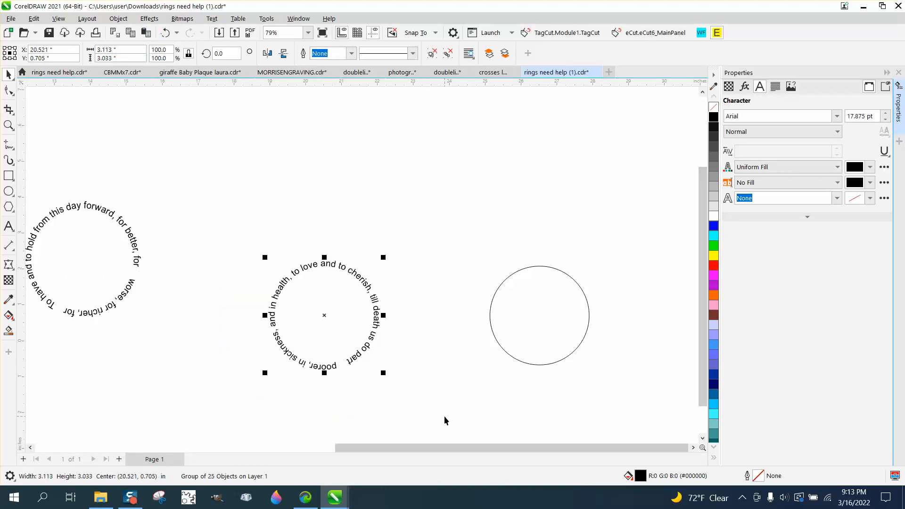
- Group all the lettering pieces of the first ring and rotate the group to about 267°
{"action": "scroll", "coordinate": [420, 377], "scroll_direction": "down", "scroll_amount": 1}
{"action": "left_click_drag", "start_coordinate": [56, 204], "coordinate": [233, 353]}
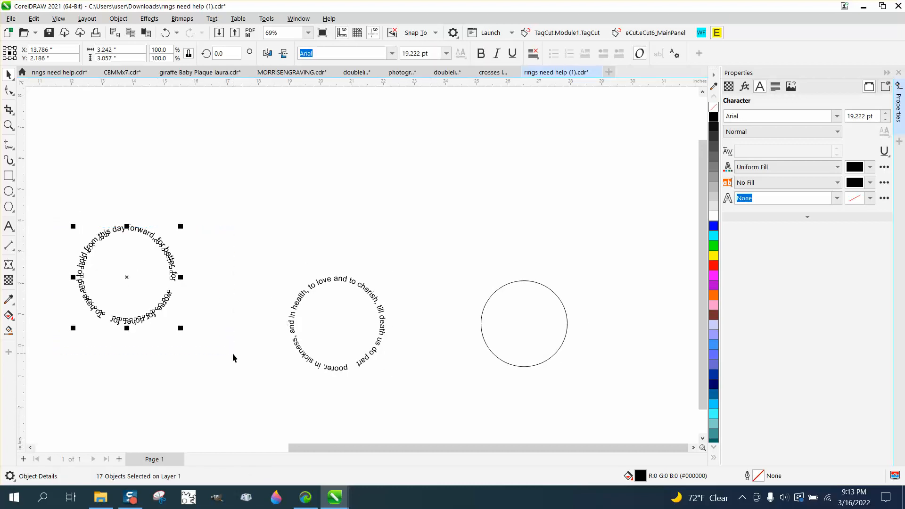
{"action": "left_click_drag", "start_coordinate": [57, 204], "coordinate": [264, 356]}
{"action": "key", "text": "ctrl+g"}
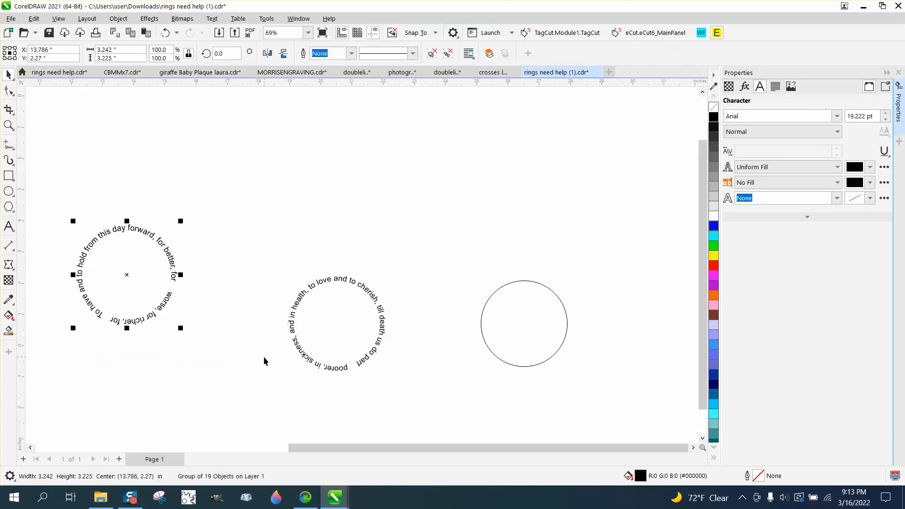
{"action": "left_click", "coordinate": [169, 296]}
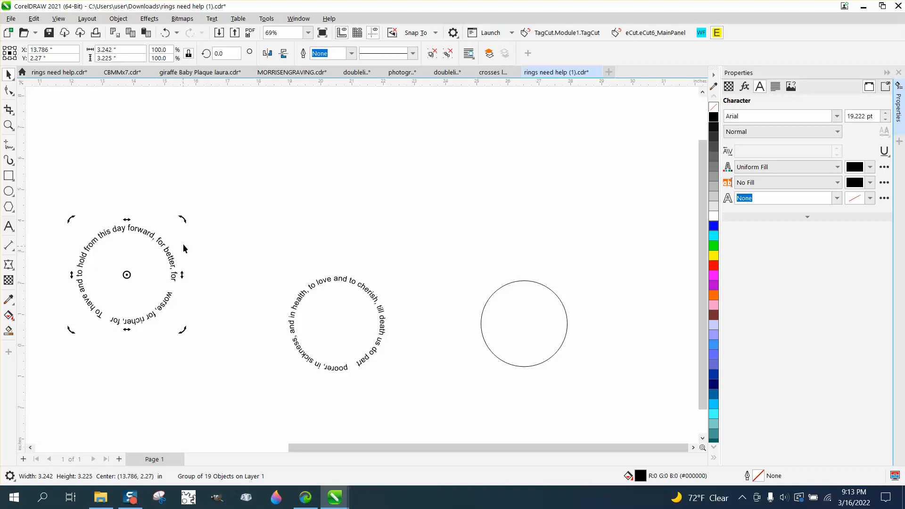
{"action": "left_click_drag", "start_coordinate": [185, 220], "coordinate": [204, 362]}
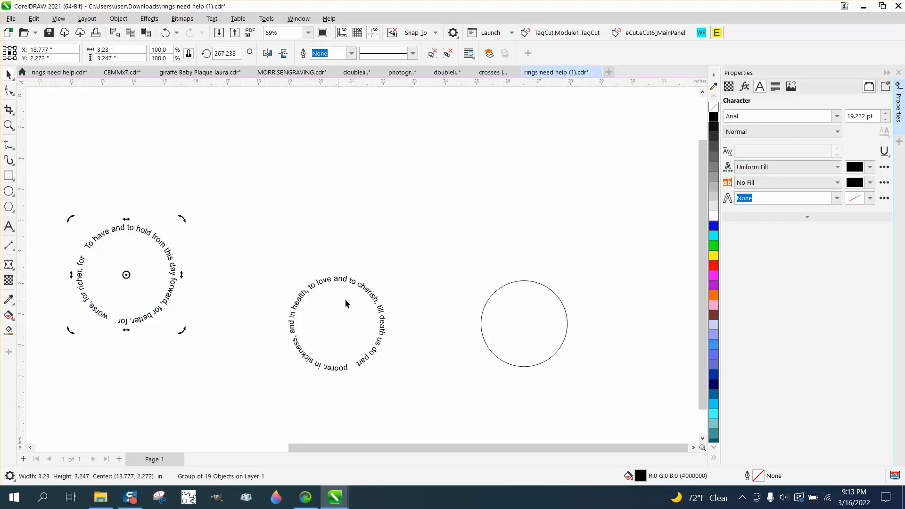
- Move the second lettering ring over the lower-left part of the first so the two rings overlap
{"action": "scroll", "coordinate": [403, 304], "scroll_direction": "down", "scroll_amount": 2}
{"action": "left_click", "coordinate": [387, 307]}
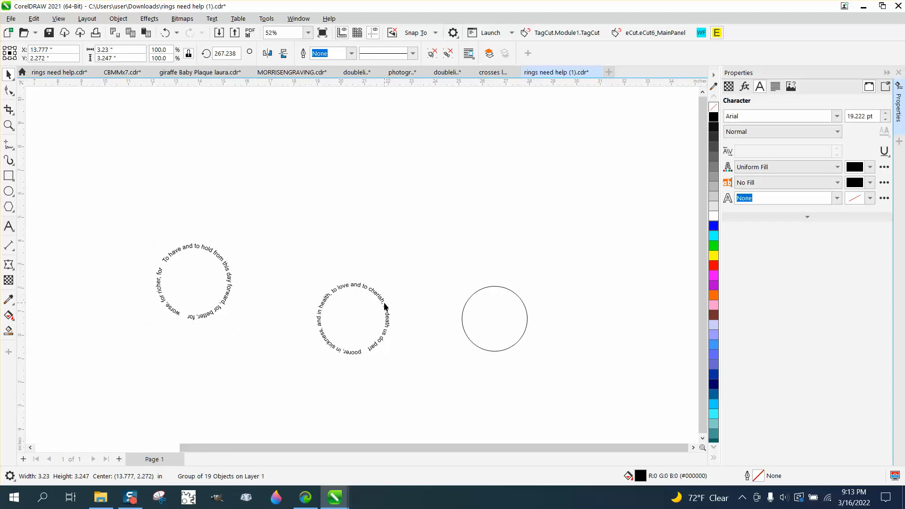
{"action": "left_click", "coordinate": [386, 307]}
{"action": "left_click_drag", "start_coordinate": [354, 317], "coordinate": [155, 300]}
- Rotate the second lettering ring to about 147°, placing the gap between "part" and "poorer" at the upper crossing
{"action": "left_click", "coordinate": [9, 126]}
{"action": "left_click_drag", "start_coordinate": [88, 223], "coordinate": [340, 365]}
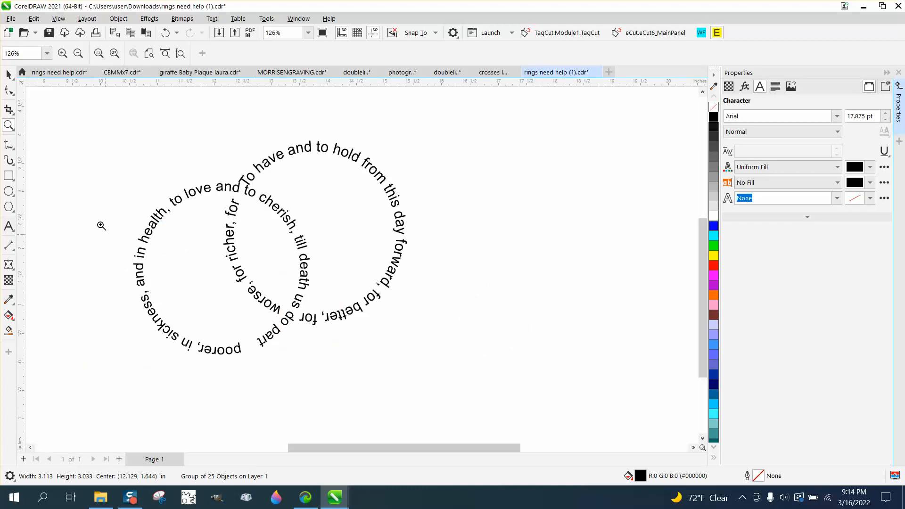
{"action": "left_click", "coordinate": [9, 75]}
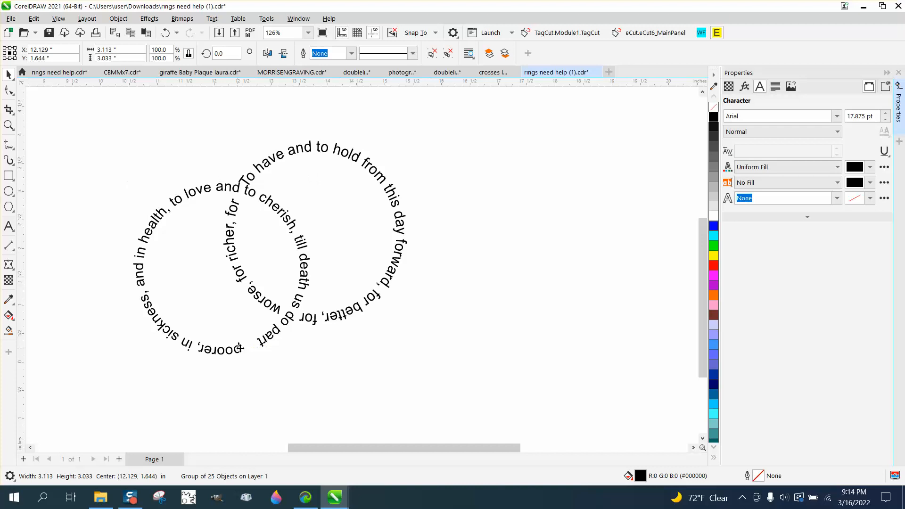
{"action": "left_click", "coordinate": [240, 347]}
{"action": "mouse_move", "coordinate": [313, 185]}
{"action": "left_mouse_down"}
{"action": "mouse_move", "coordinate": [357, 311]}
{"action": "mouse_move", "coordinate": [362, 416]}
{"action": "left_mouse_up"}
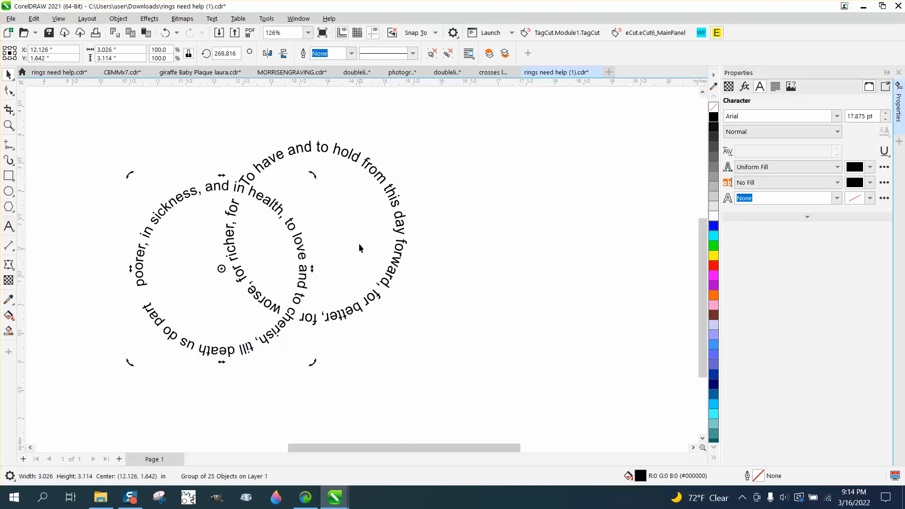
{"action": "left_click_drag", "start_coordinate": [312, 177], "coordinate": [260, 402]}
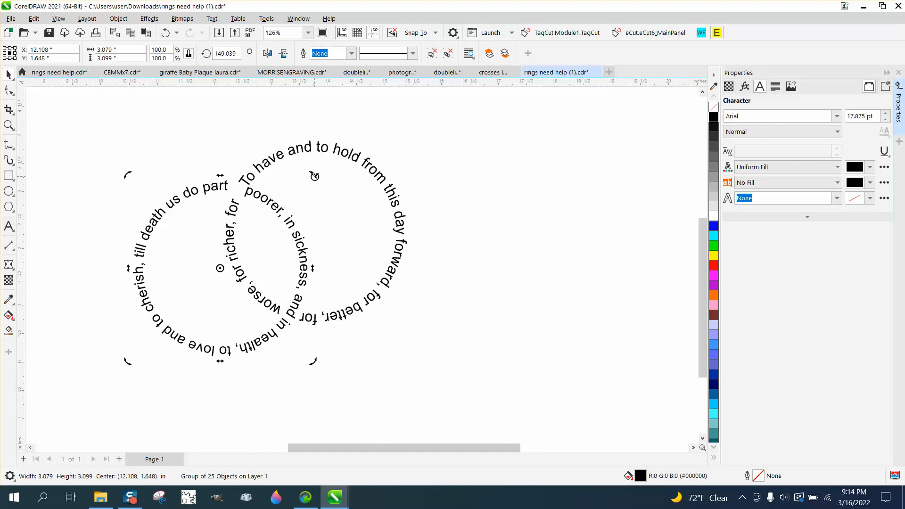
{"action": "left_click_drag", "start_coordinate": [314, 177], "coordinate": [323, 182]}
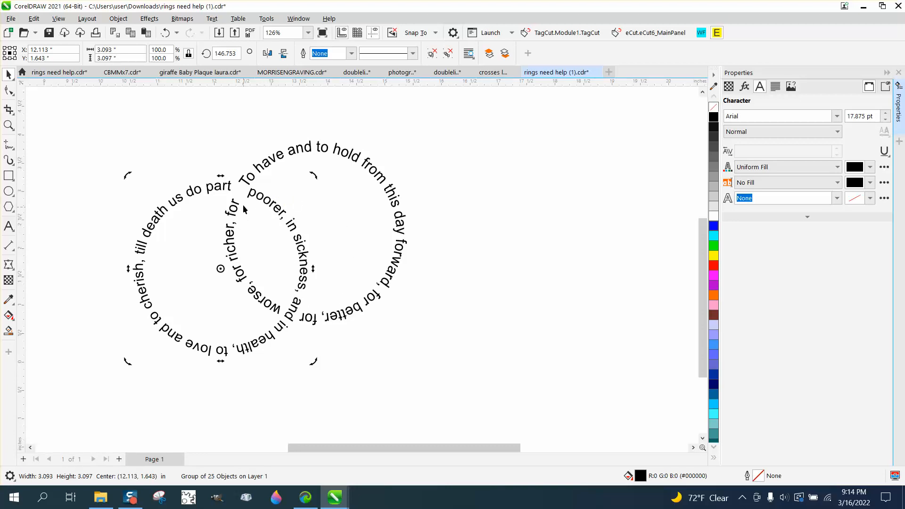
- Shift the second lettering ring down about 0.03 inches to fine-tune the spacing at the upper crossing
{"action": "left_click", "coordinate": [8, 124]}
{"action": "left_click_drag", "start_coordinate": [170, 157], "coordinate": [368, 294]}
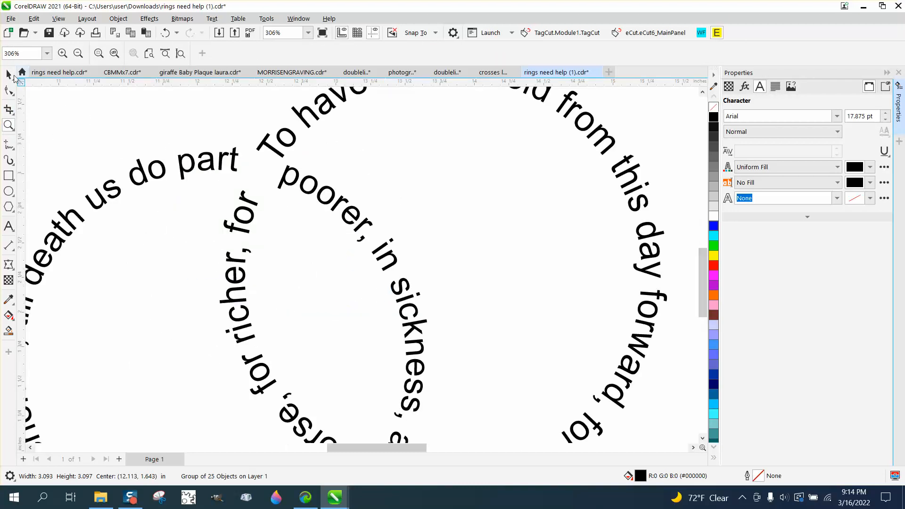
{"action": "key", "text": "space"}
{"action": "left_click_drag", "start_coordinate": [295, 179], "coordinate": [294, 183]}
{"action": "scroll", "coordinate": [315, 154], "scroll_direction": "down", "scroll_amount": 2}
{"action": "scroll", "coordinate": [310, 154], "scroll_direction": "down", "scroll_amount": 4}
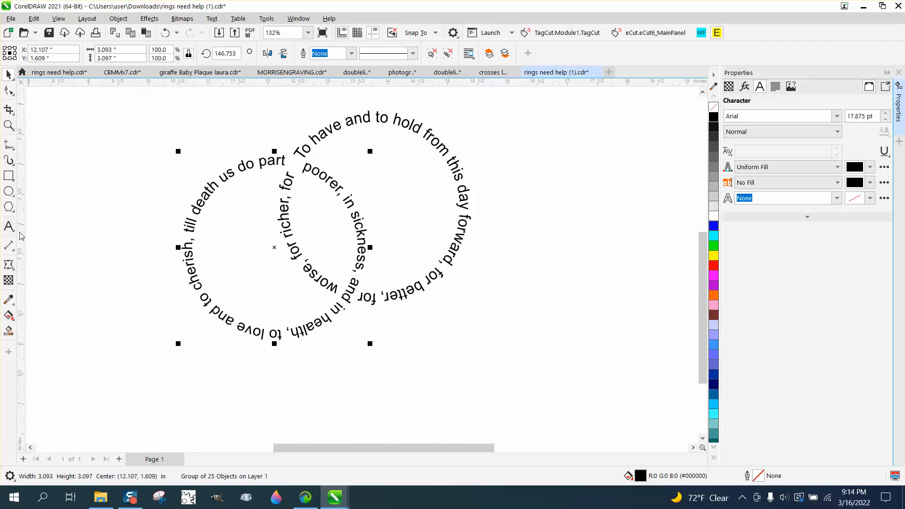
- Draw a heart about 0.21 inches wide in the gap at the rings' upper crossing and fill it black
{"action": "left_click", "coordinate": [13, 213]}
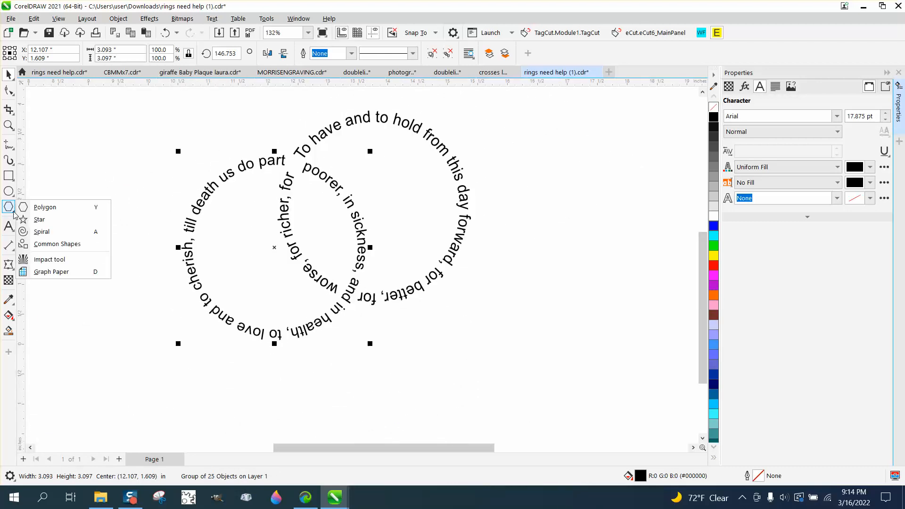
{"action": "left_click", "coordinate": [52, 244]}
{"action": "left_click", "coordinate": [305, 53]}
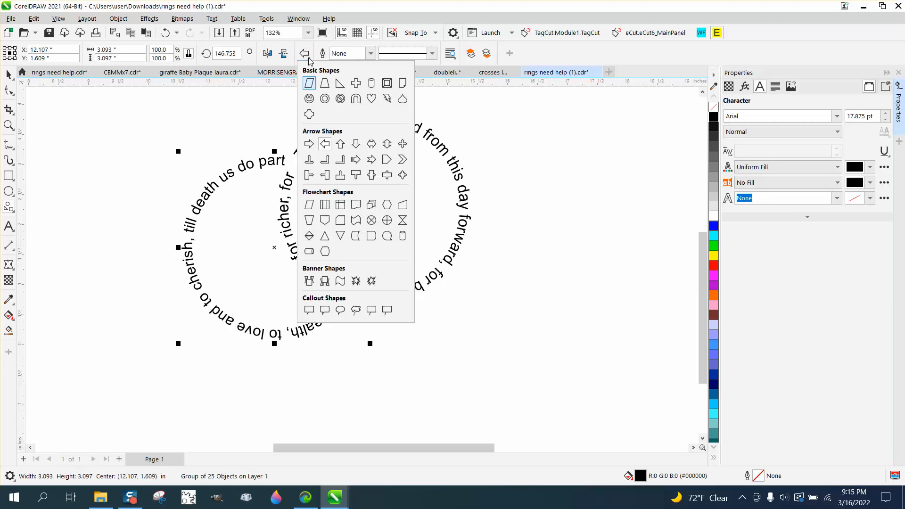
{"action": "left_click", "coordinate": [371, 98]}
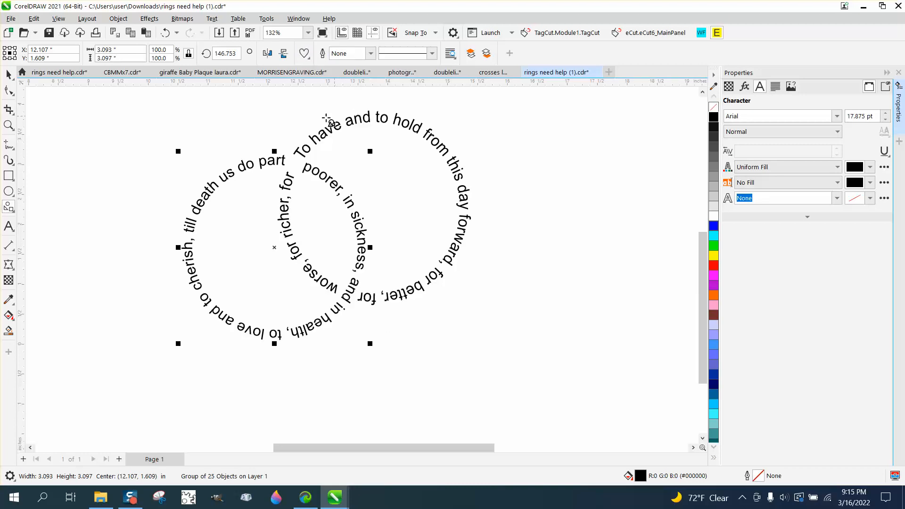
{"action": "left_click", "coordinate": [8, 125]}
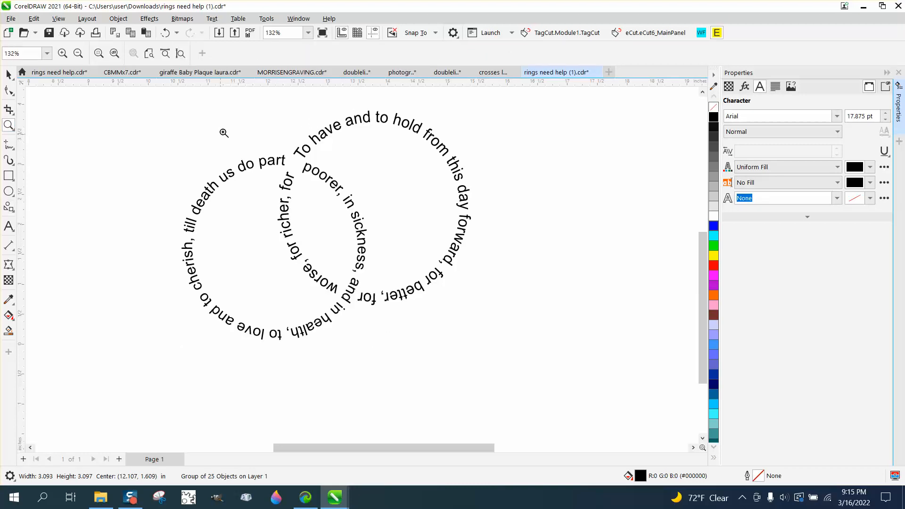
{"action": "left_click_drag", "start_coordinate": [222, 131], "coordinate": [414, 243]}
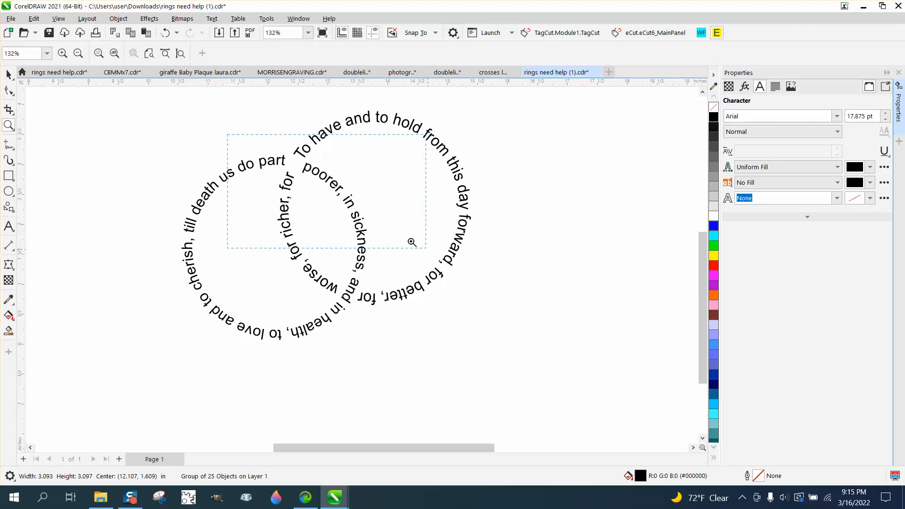
{"action": "left_click", "coordinate": [9, 206]}
{"action": "left_click_drag", "start_coordinate": [287, 163], "coordinate": [277, 186]}
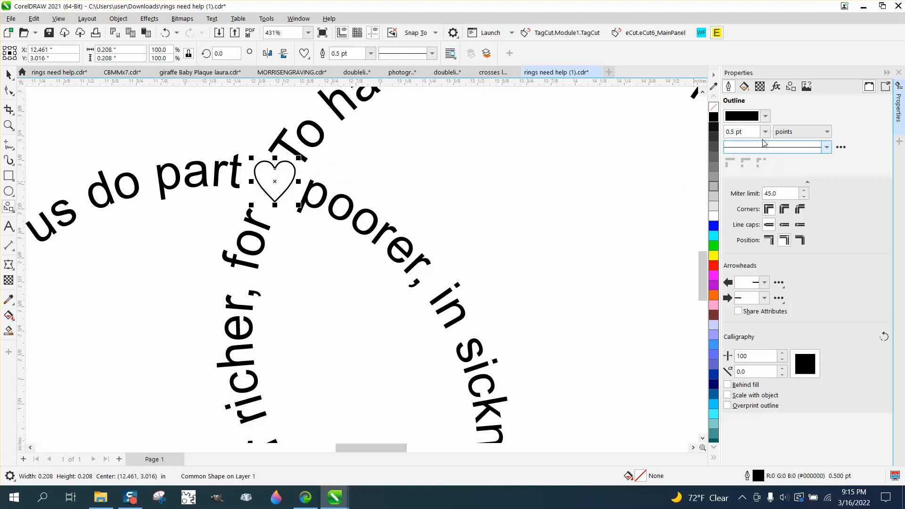
{"action": "left_click", "coordinate": [713, 119]}
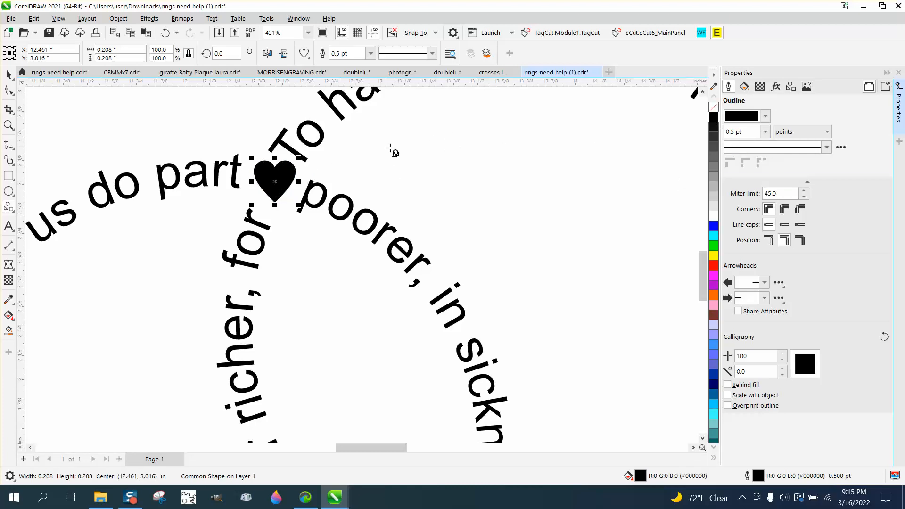
{"action": "left_click", "coordinate": [10, 74]}
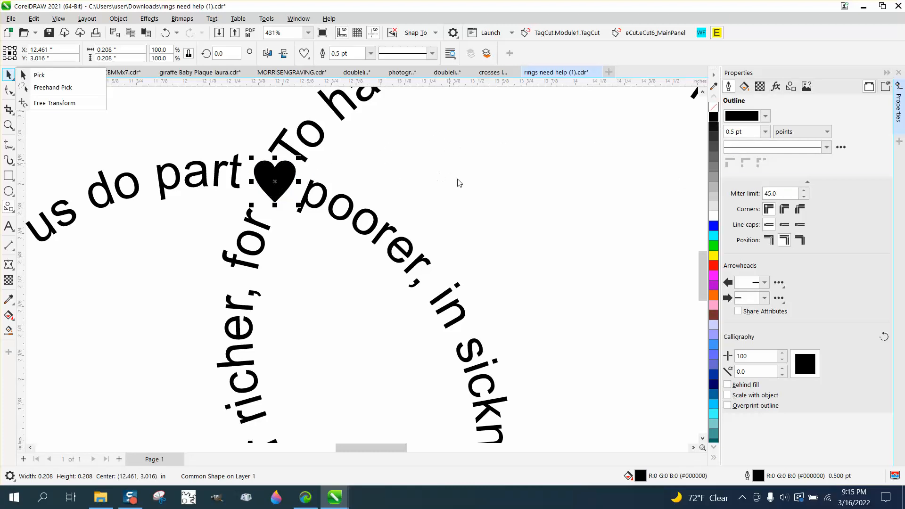
{"action": "left_click", "coordinate": [459, 183]}
- Move the diamond from the old ring design onto the top of the new first ring, above "hold"
{"action": "scroll", "coordinate": [452, 174], "scroll_direction": "down", "scroll_amount": 5}
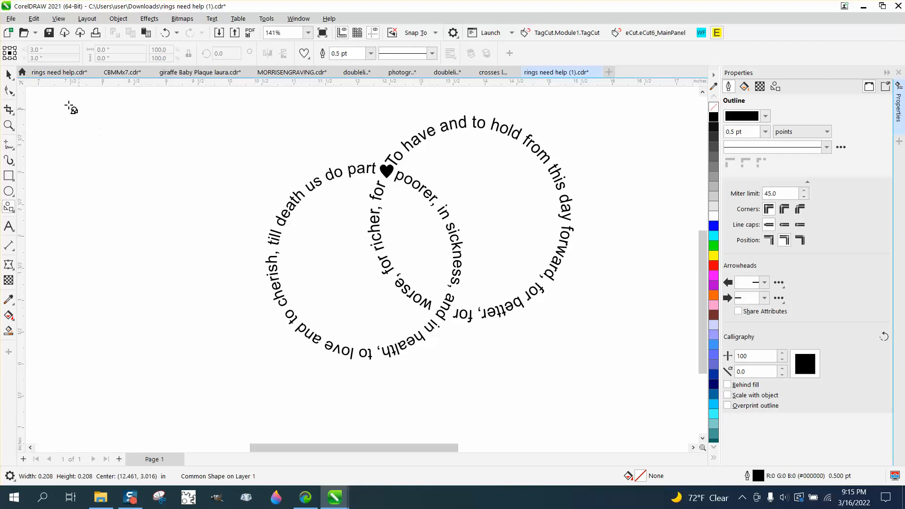
{"action": "left_click", "coordinate": [328, 219]}
{"action": "scroll", "coordinate": [326, 224], "scroll_direction": "down", "scroll_amount": 5}
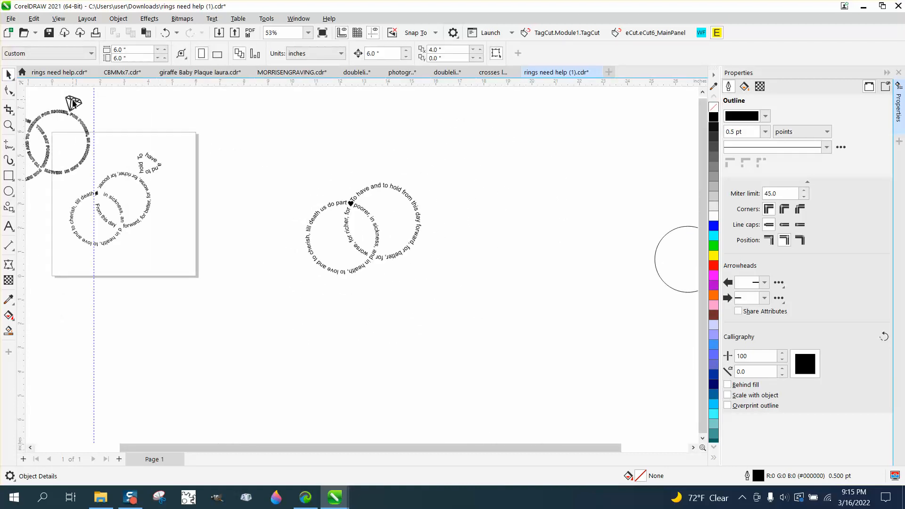
{"action": "left_click_drag", "start_coordinate": [73, 103], "coordinate": [406, 178]}
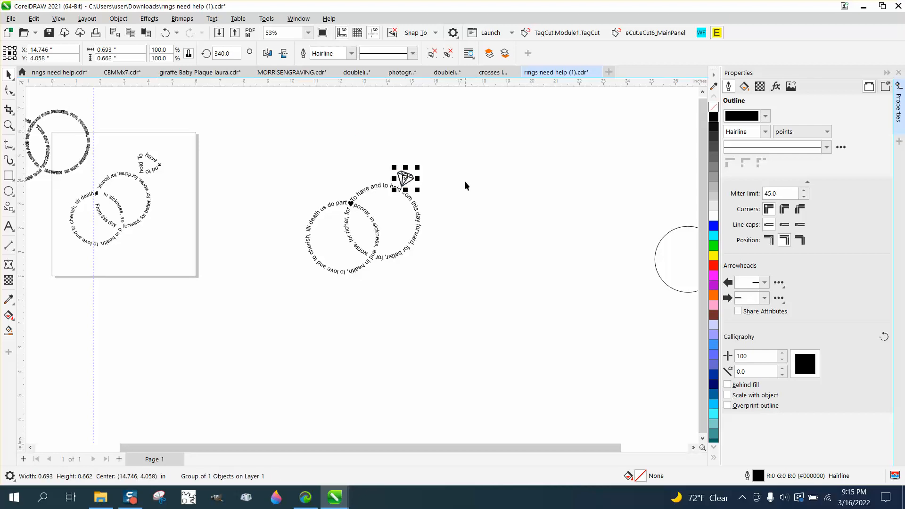
{"action": "left_click", "coordinate": [465, 182]}
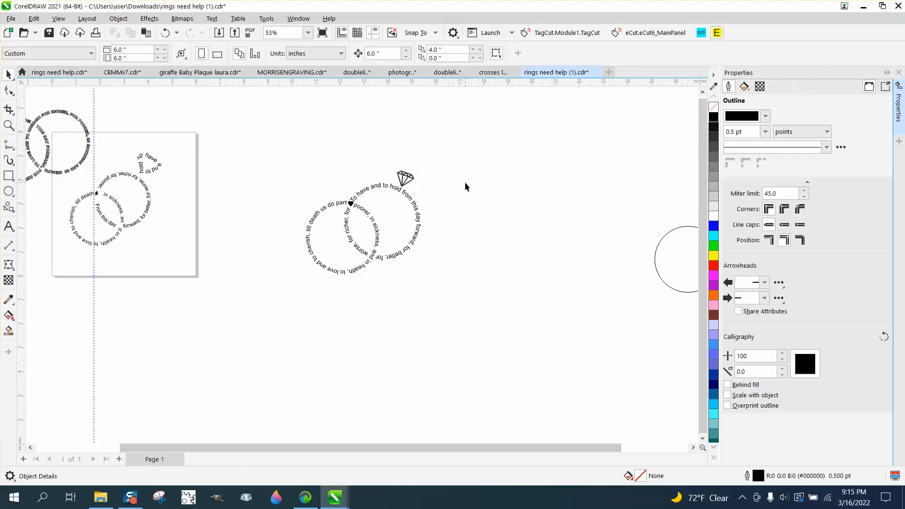
{"action": "left_click", "coordinate": [9, 125]}
{"action": "left_click", "coordinate": [529, 317]}
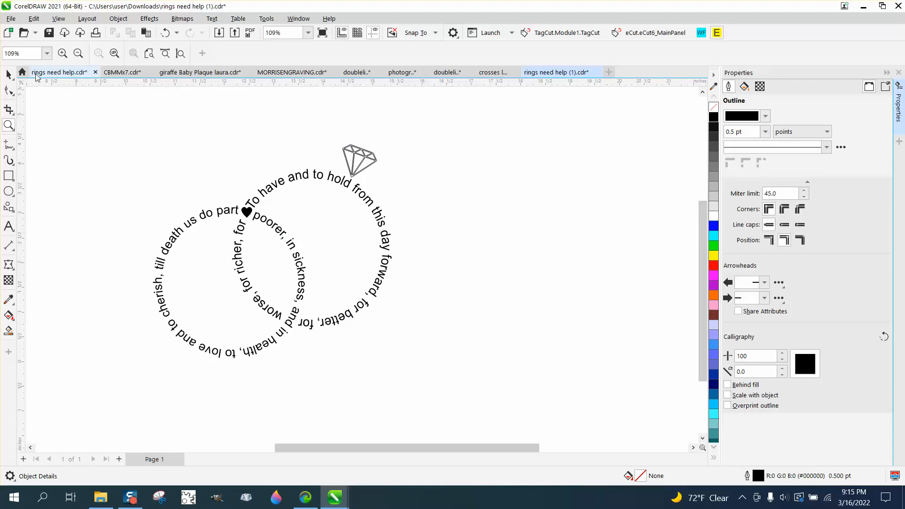
{"action": "left_click", "coordinate": [9, 75]}
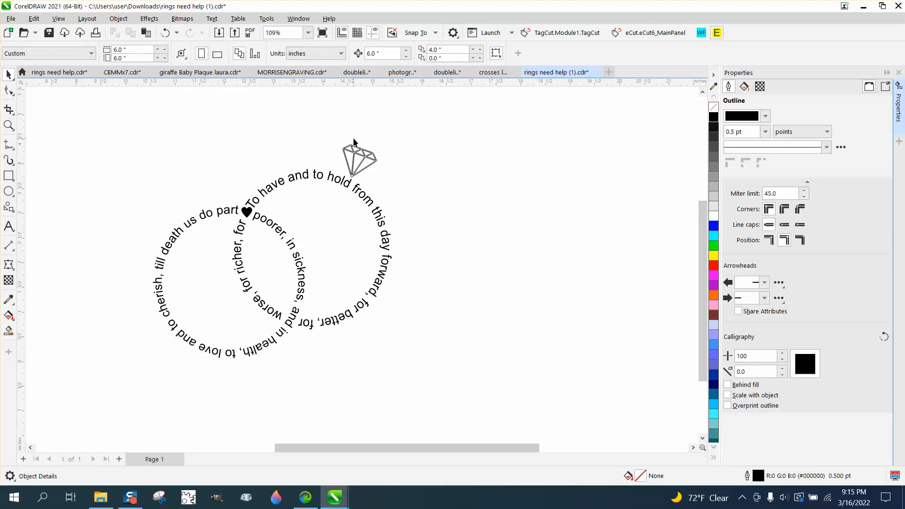